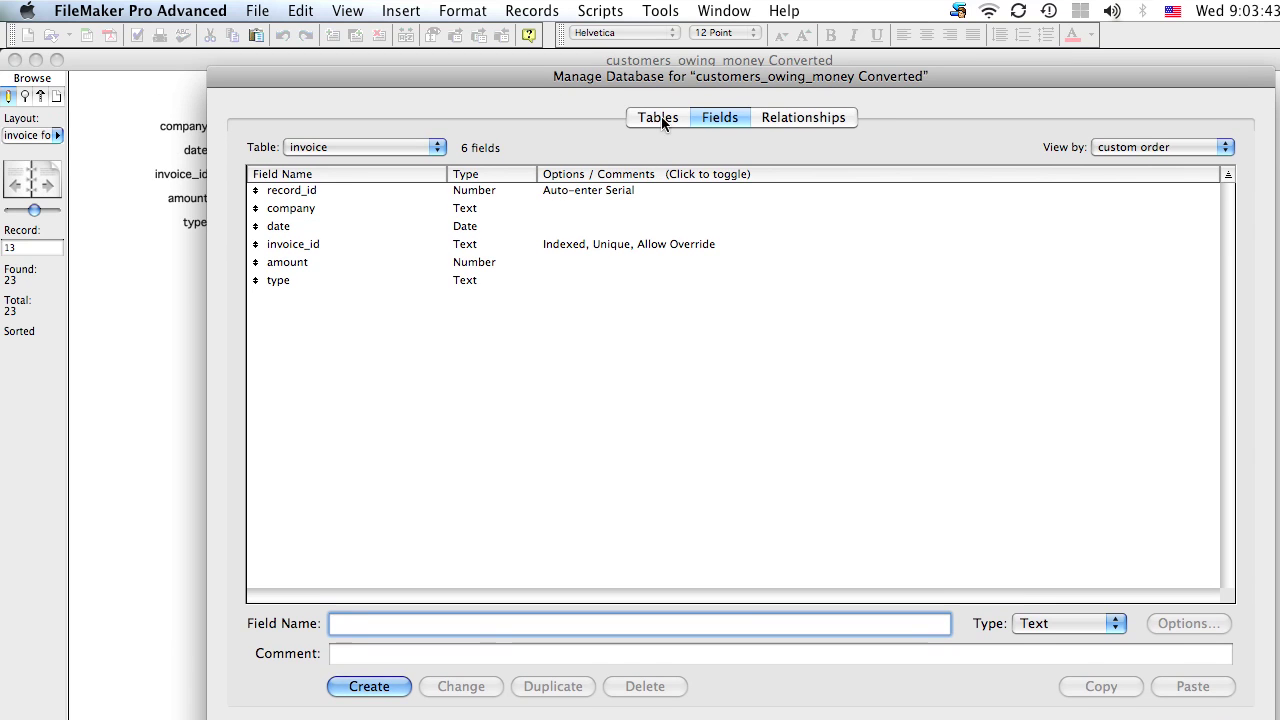
Step: Review the invoice table's fields in Manage Database, then close the dialog
{"action": "left_click", "coordinate": [667, 5]}
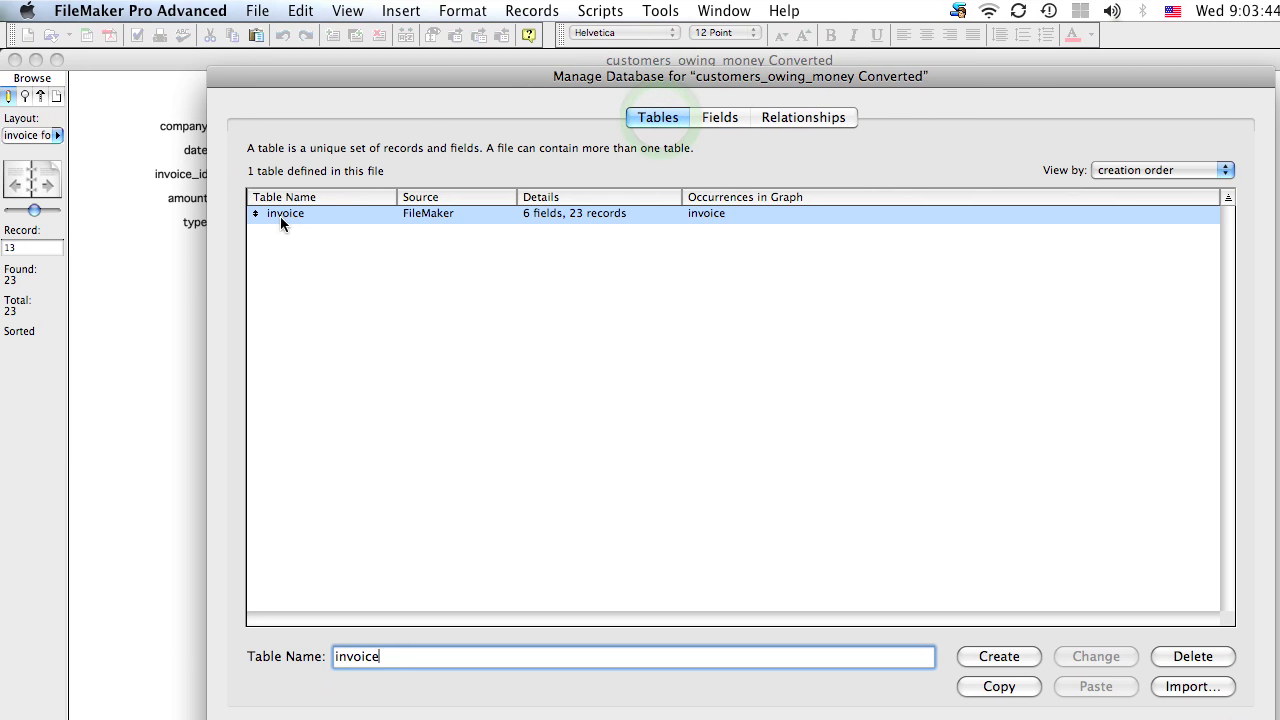
{"action": "left_click", "coordinate": [720, 116]}
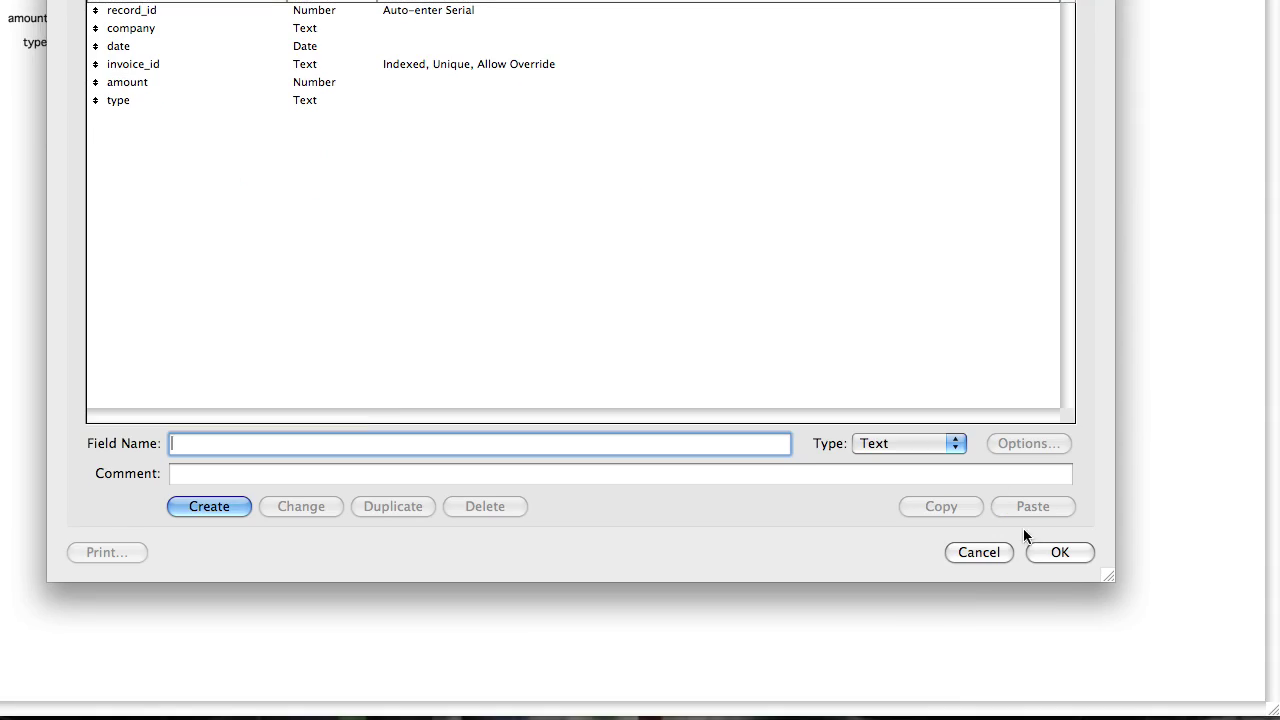
{"action": "left_click", "coordinate": [1030, 531]}
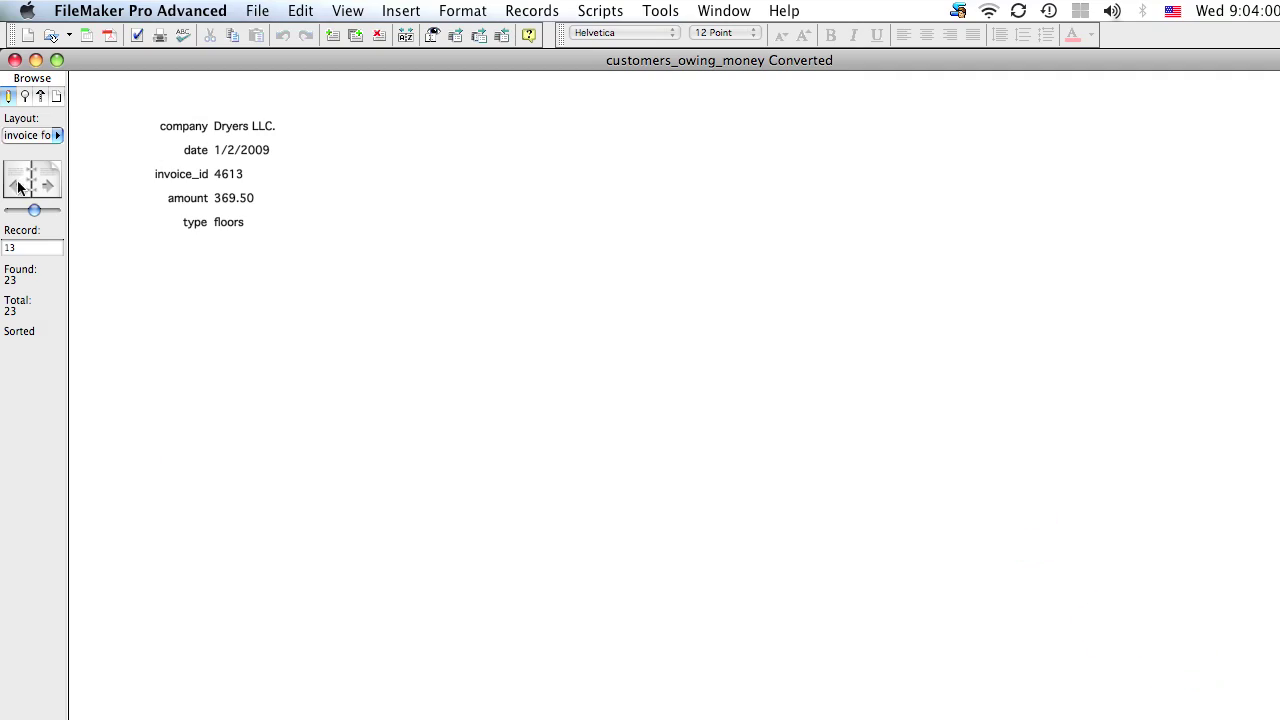
Step: Step back through earlier invoices, then forward to record 22, Smith & Co
{"action": "left_click", "coordinate": [17, 184]}
{"action": "left_click", "coordinate": [17, 184]}
{"action": "left_click", "coordinate": [17, 184]}
{"action": "left_click", "coordinate": [17, 184]}
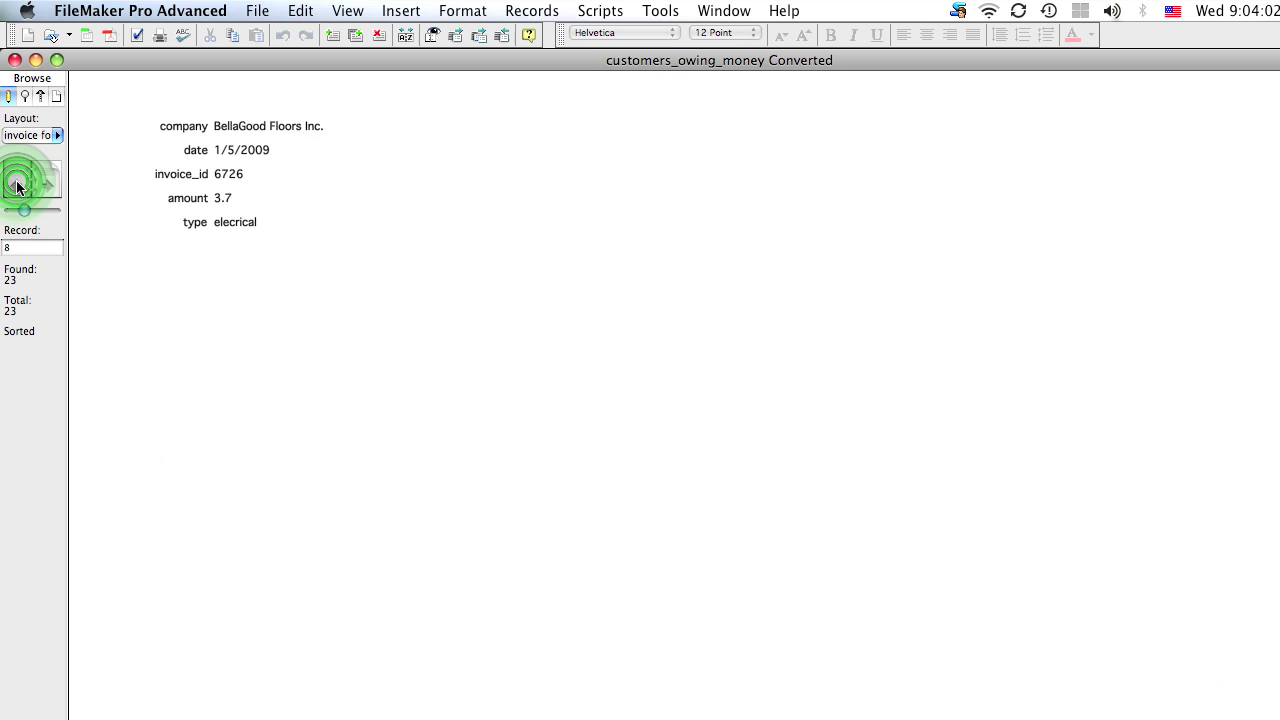
{"action": "left_click", "coordinate": [17, 184]}
{"action": "left_click", "coordinate": [17, 184]}
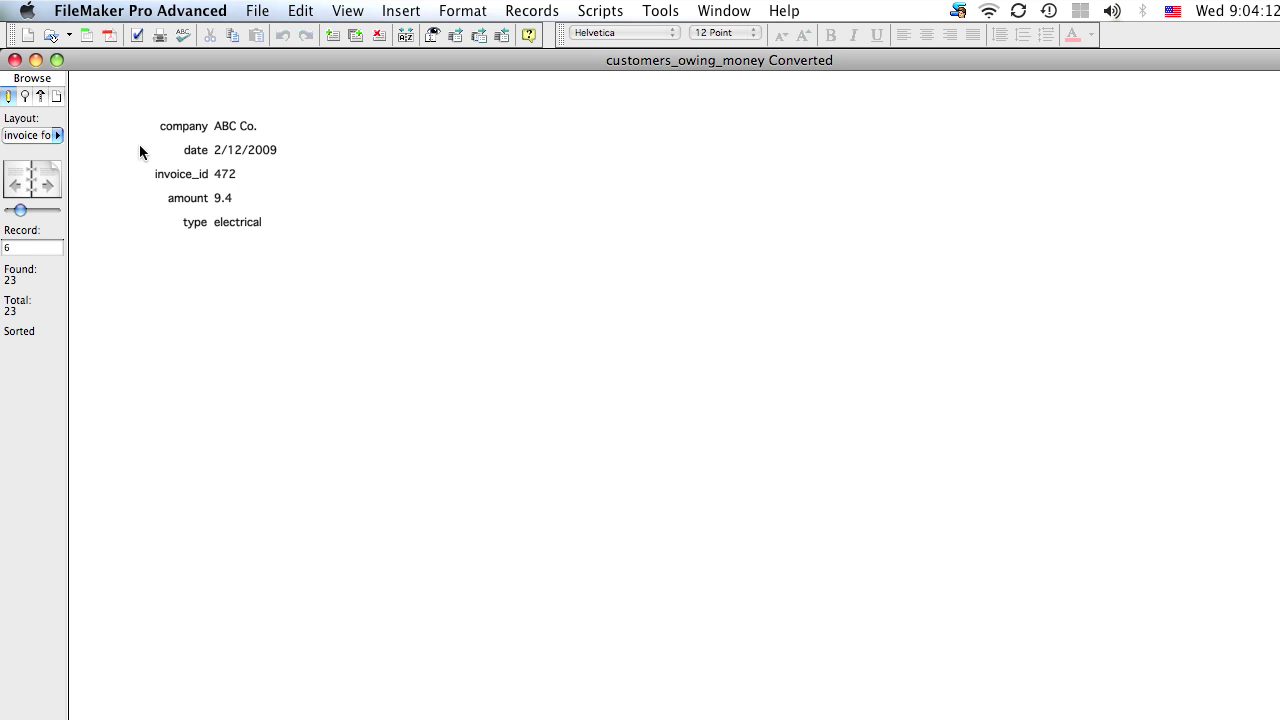
{"action": "left_click", "coordinate": [42, 184]}
{"action": "left_click", "coordinate": [42, 184]}
{"action": "left_click", "coordinate": [42, 184]}
{"action": "left_click", "coordinate": [42, 184]}
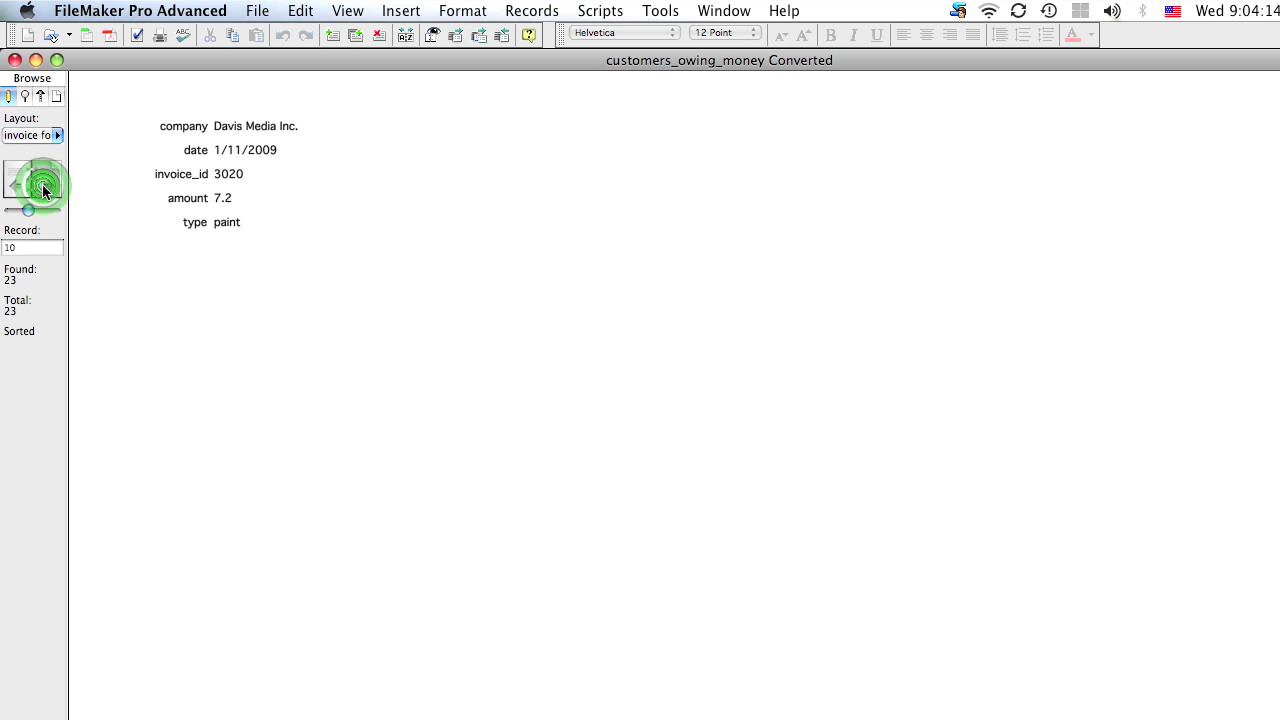
{"action": "left_click", "coordinate": [43, 188]}
{"action": "left_click", "coordinate": [43, 188]}
{"action": "left_click", "coordinate": [43, 188]}
{"action": "left_click", "coordinate": [43, 188]}
{"action": "left_click", "coordinate": [43, 188]}
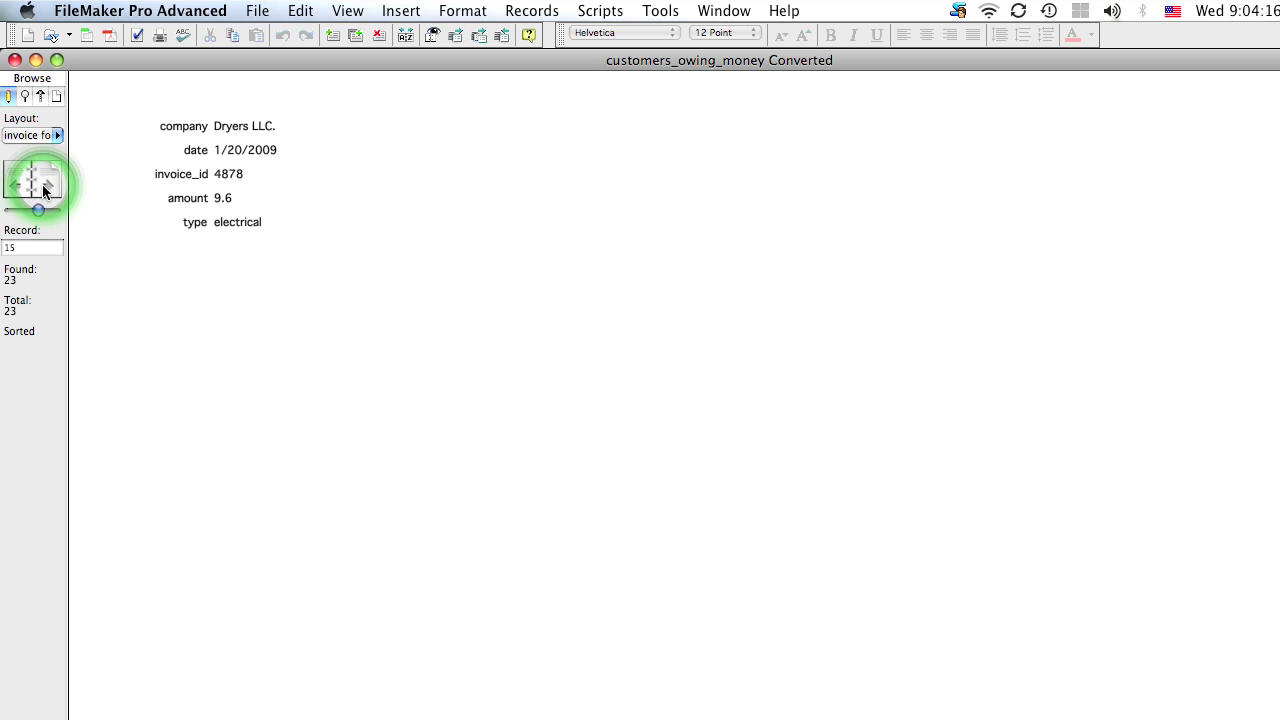
{"action": "left_click", "coordinate": [42, 184]}
{"action": "left_click", "coordinate": [42, 184]}
{"action": "left_click", "coordinate": [42, 184]}
{"action": "left_click", "coordinate": [42, 184]}
{"action": "left_click", "coordinate": [42, 184]}
{"action": "left_click", "coordinate": [42, 184]}
{"action": "left_click", "coordinate": [42, 184]}
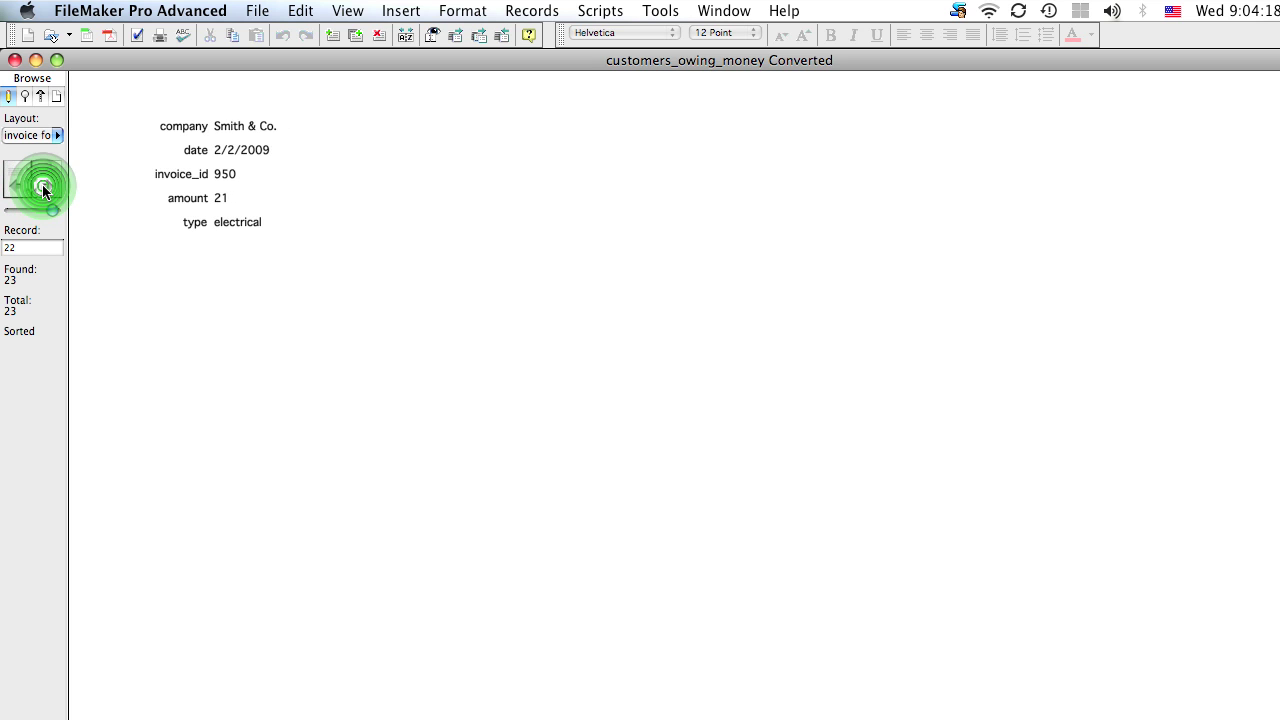
{"action": "left_click", "coordinate": [25, 135]}
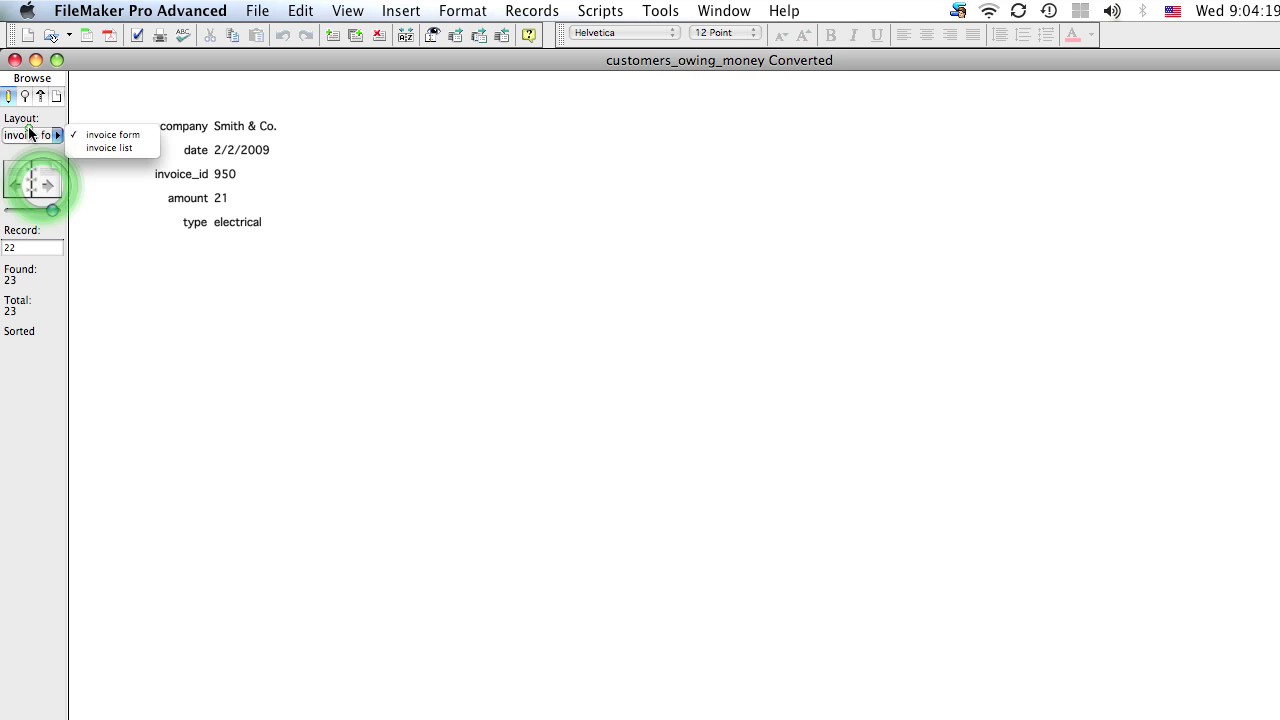
Step: Switch to the invoice list layout in Layout mode and adjust its Header and Body parts
{"action": "left_click", "coordinate": [124, 148]}
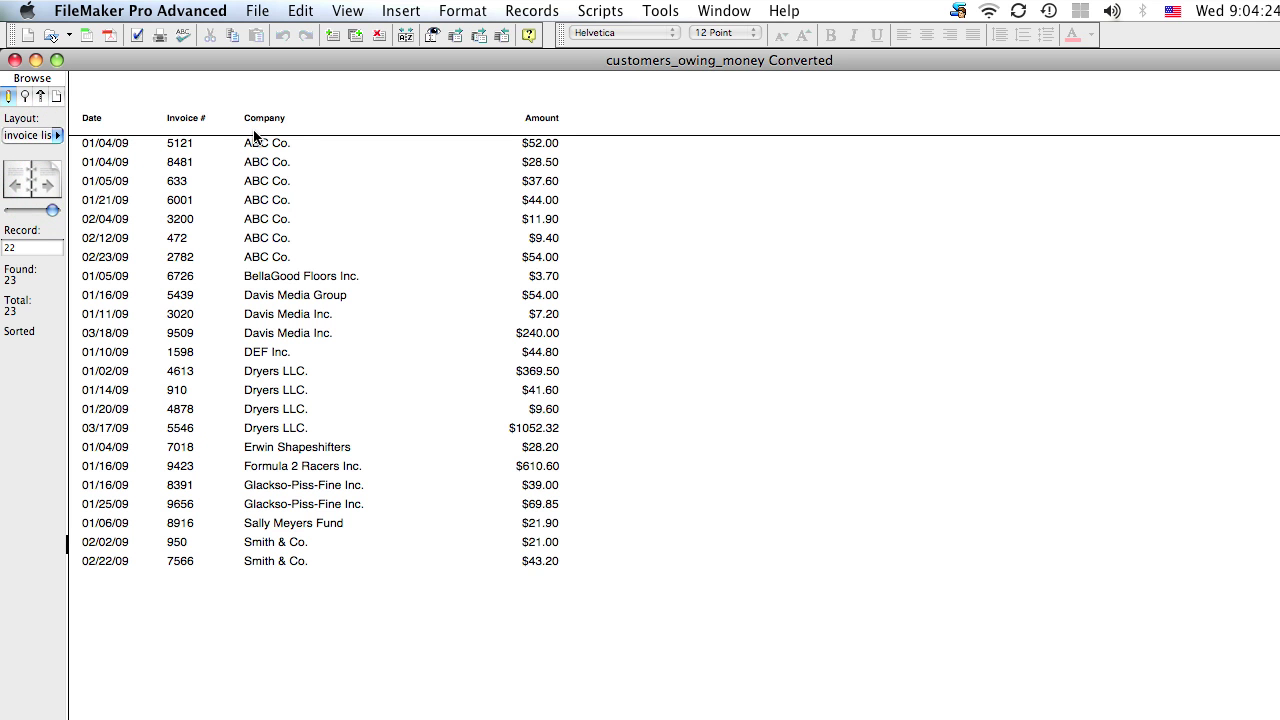
{"action": "key", "text": "super+l"}
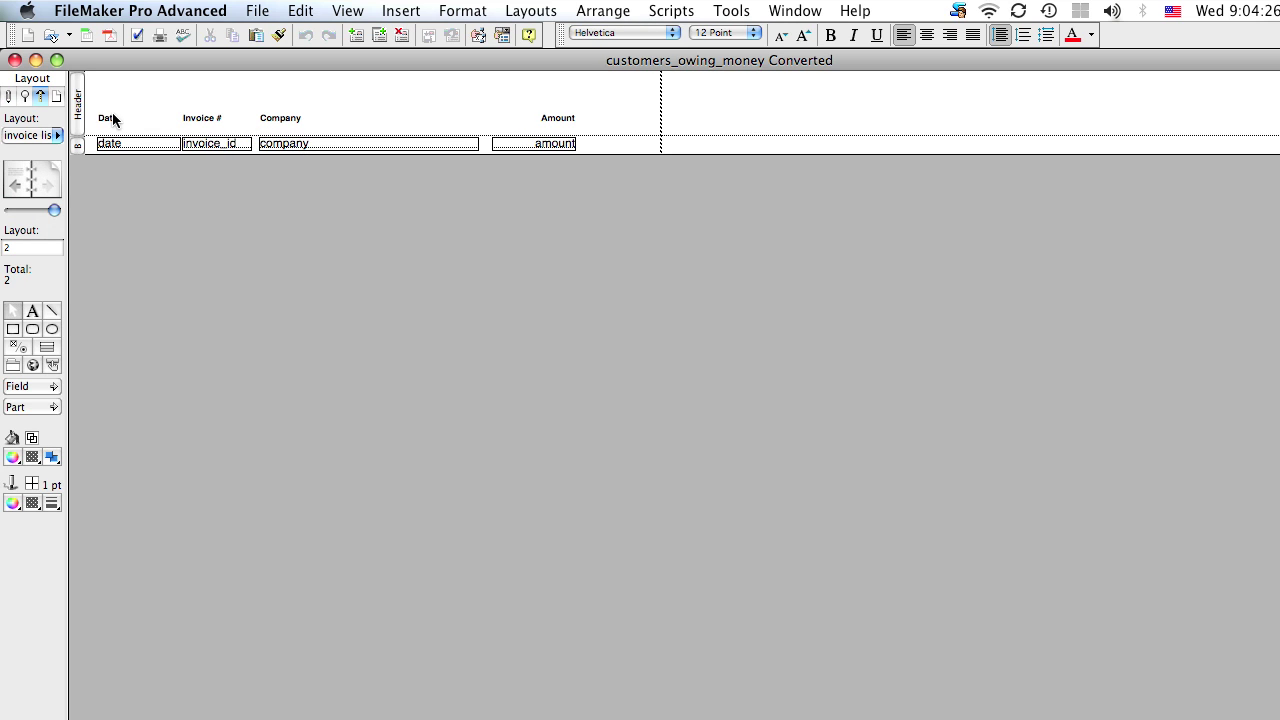
{"action": "left_click", "coordinate": [78, 118]}
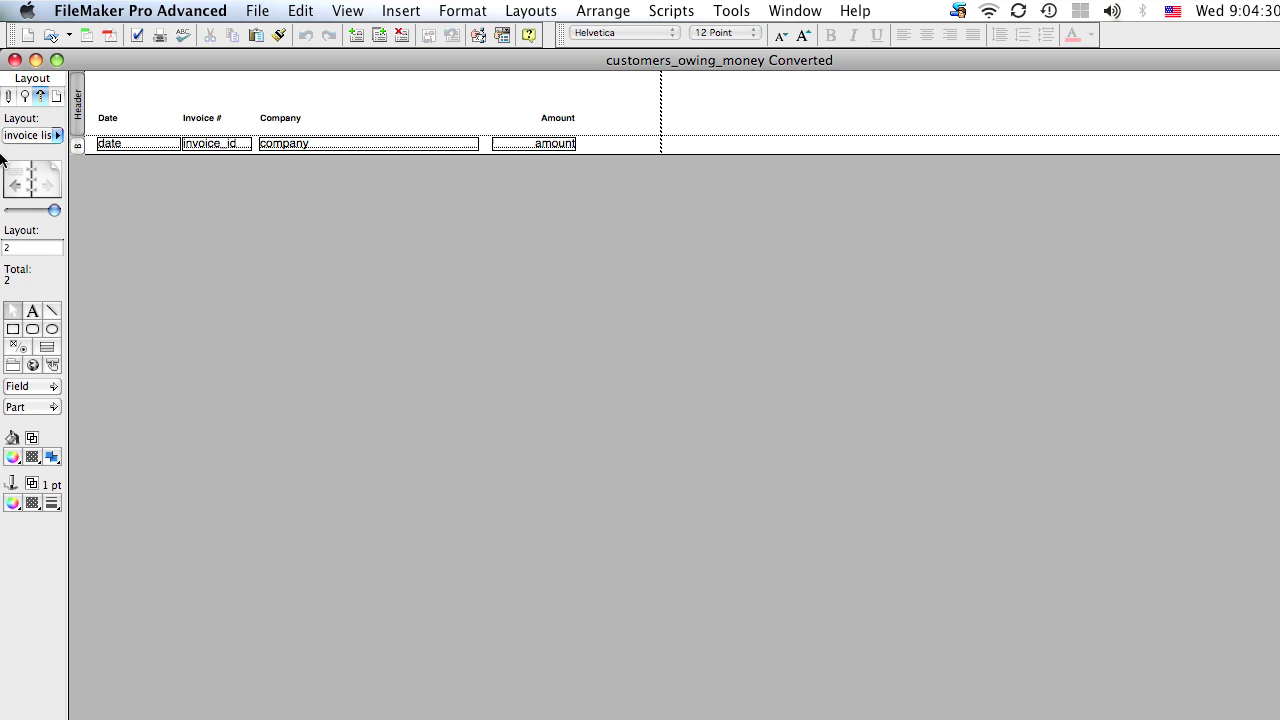
{"action": "left_click", "coordinate": [78, 148]}
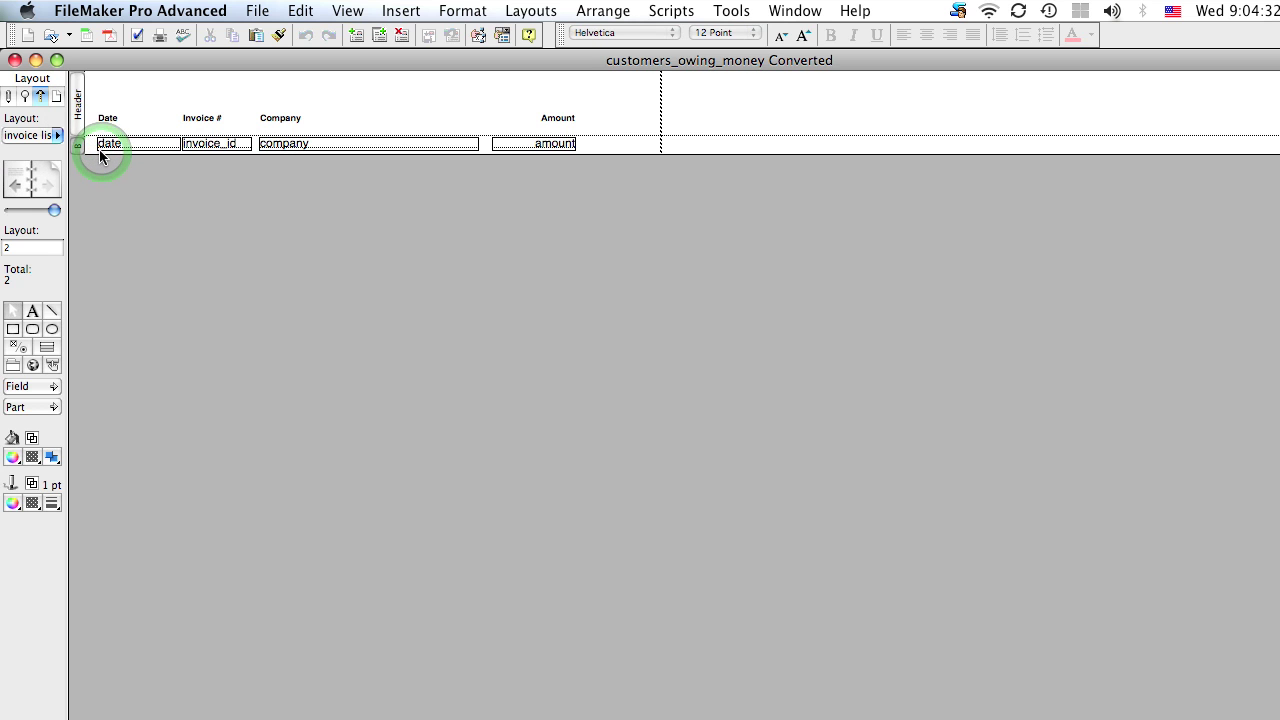
{"action": "mouse_move", "coordinate": [90, 155]}
{"action": "left_mouse_down"}
{"action": "mouse_move", "coordinate": [115, 227]}
{"action": "mouse_move", "coordinate": [100, 224]}
{"action": "mouse_move", "coordinate": [90, 155]}
{"action": "left_mouse_up"}
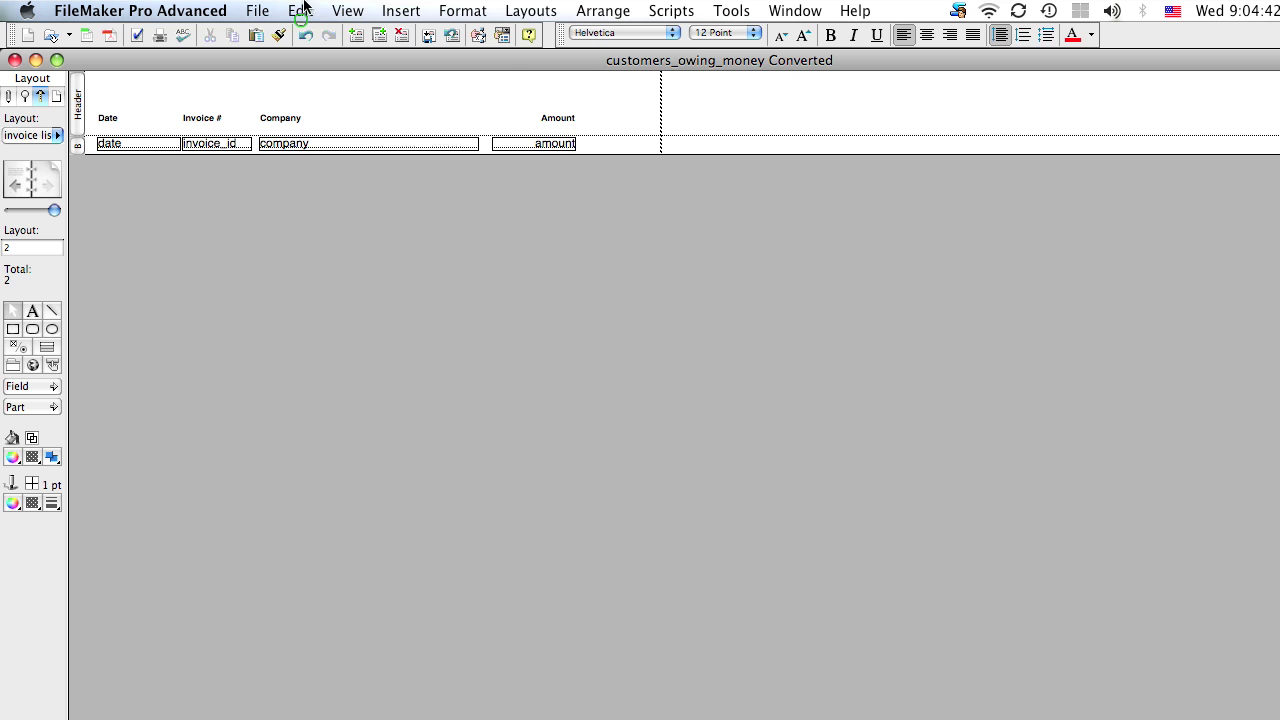
Step: Return to Browse mode and display the 23 invoices as a list instead of a form
{"action": "left_click", "coordinate": [347, 11]}
{"action": "left_click", "coordinate": [358, 37]}
{"action": "left_click", "coordinate": [347, 11]}
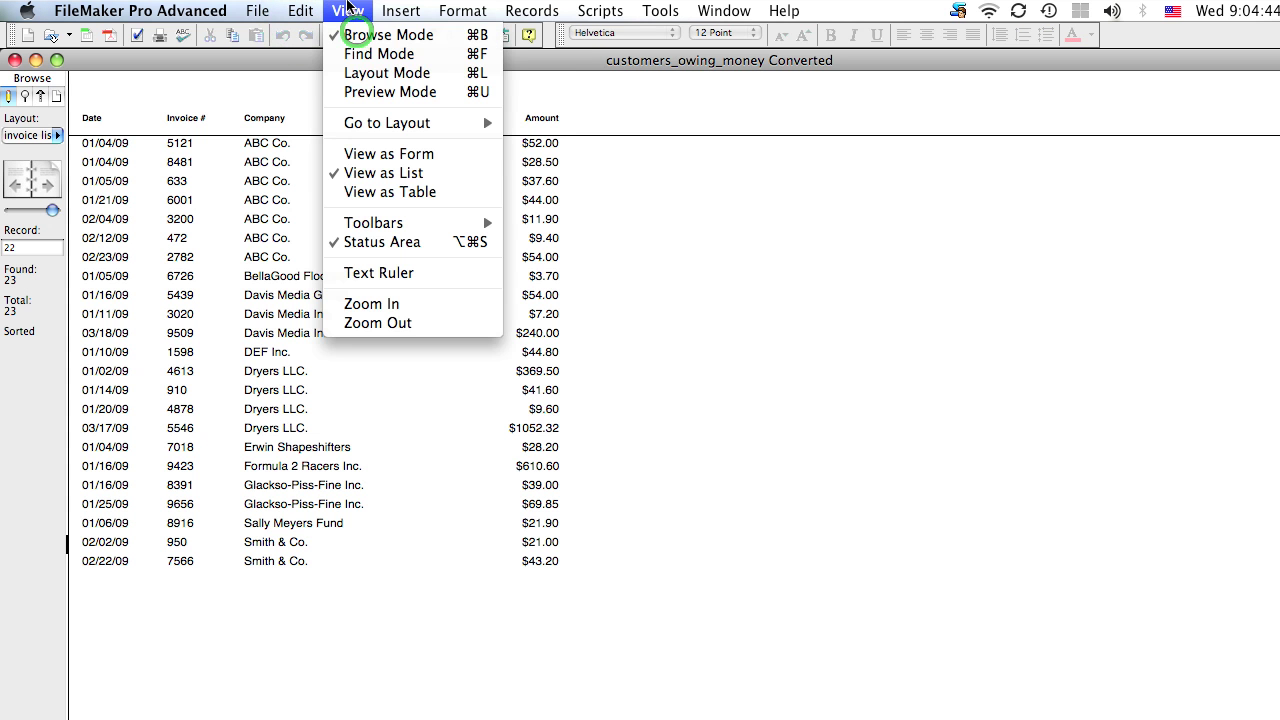
{"action": "left_click", "coordinate": [389, 154]}
{"action": "left_click", "coordinate": [347, 11]}
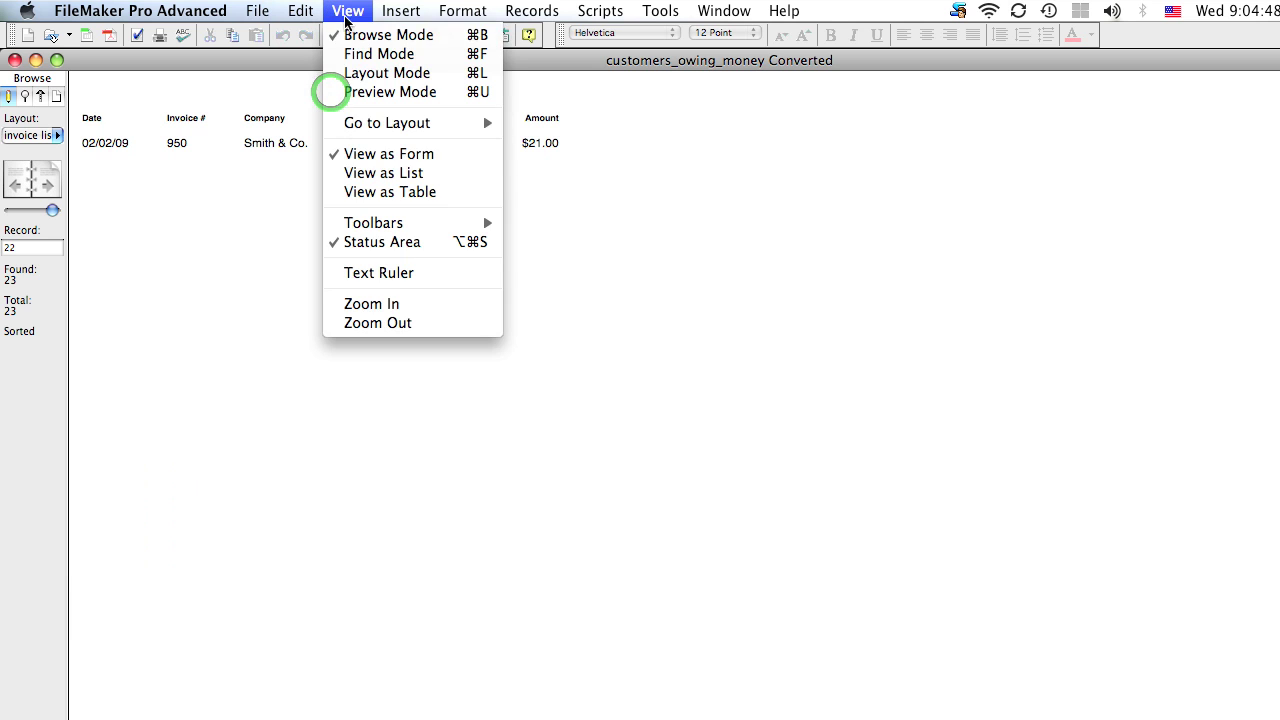
{"action": "left_click", "coordinate": [442, 174]}
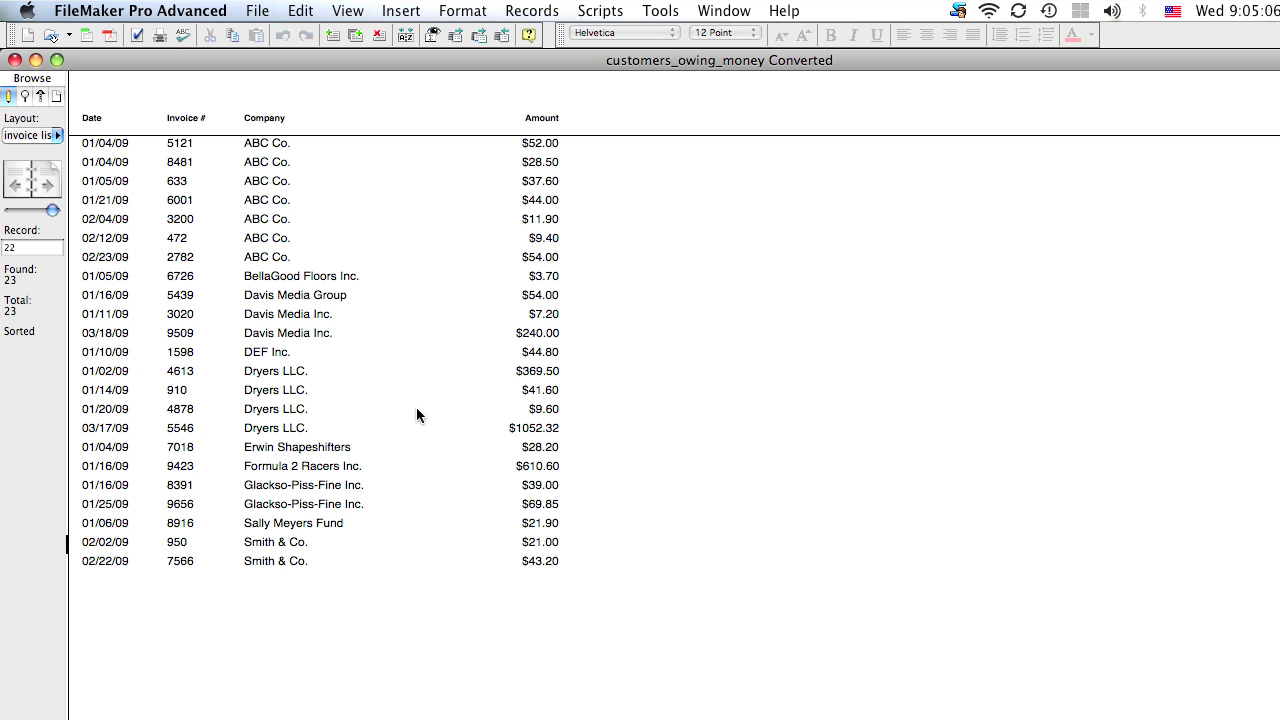
Step: Replace the company-then-date sort with a sort on company alone
{"action": "key", "text": "super+s"}
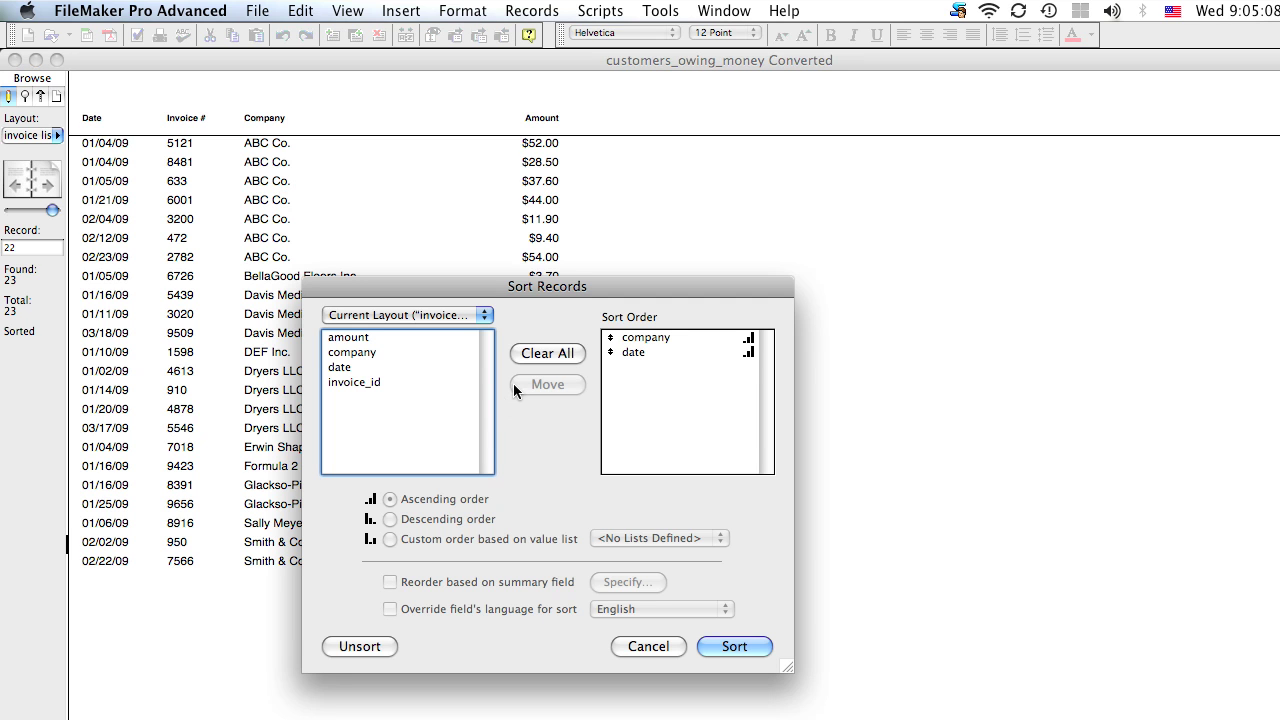
{"action": "left_click", "coordinate": [535, 355]}
{"action": "double_click", "coordinate": [350, 354]}
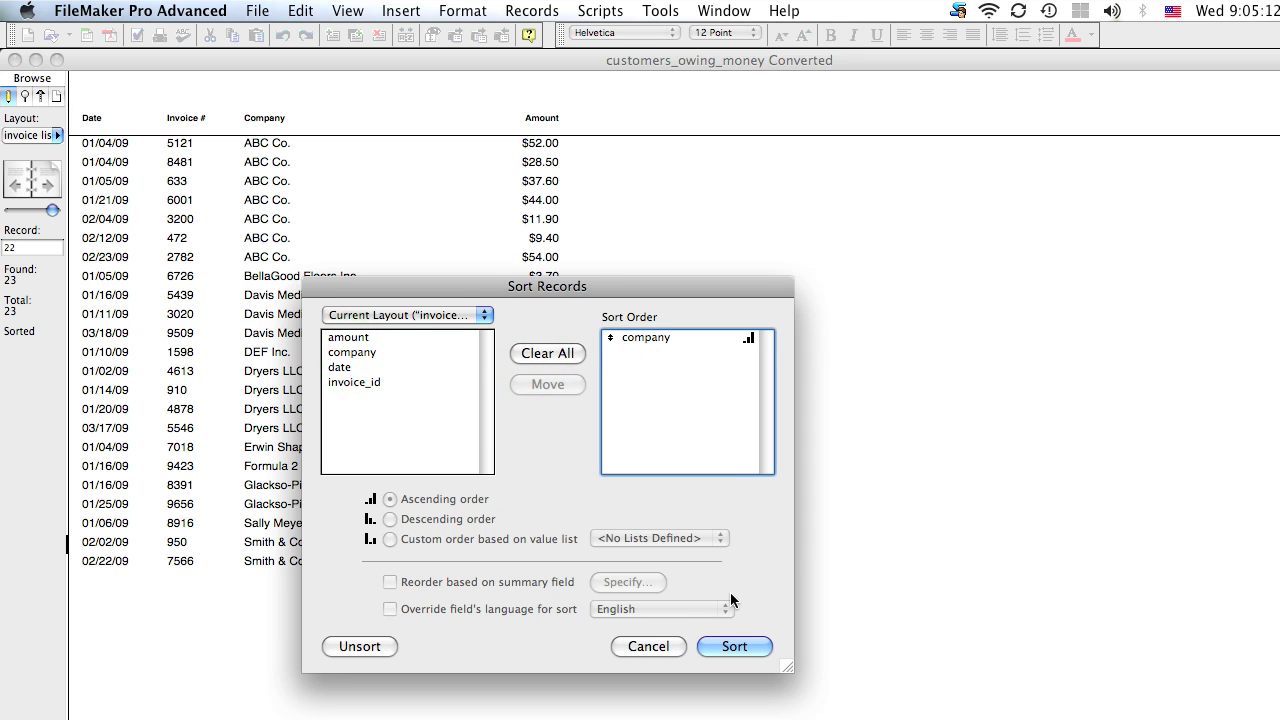
{"action": "key", "text": "Return"}
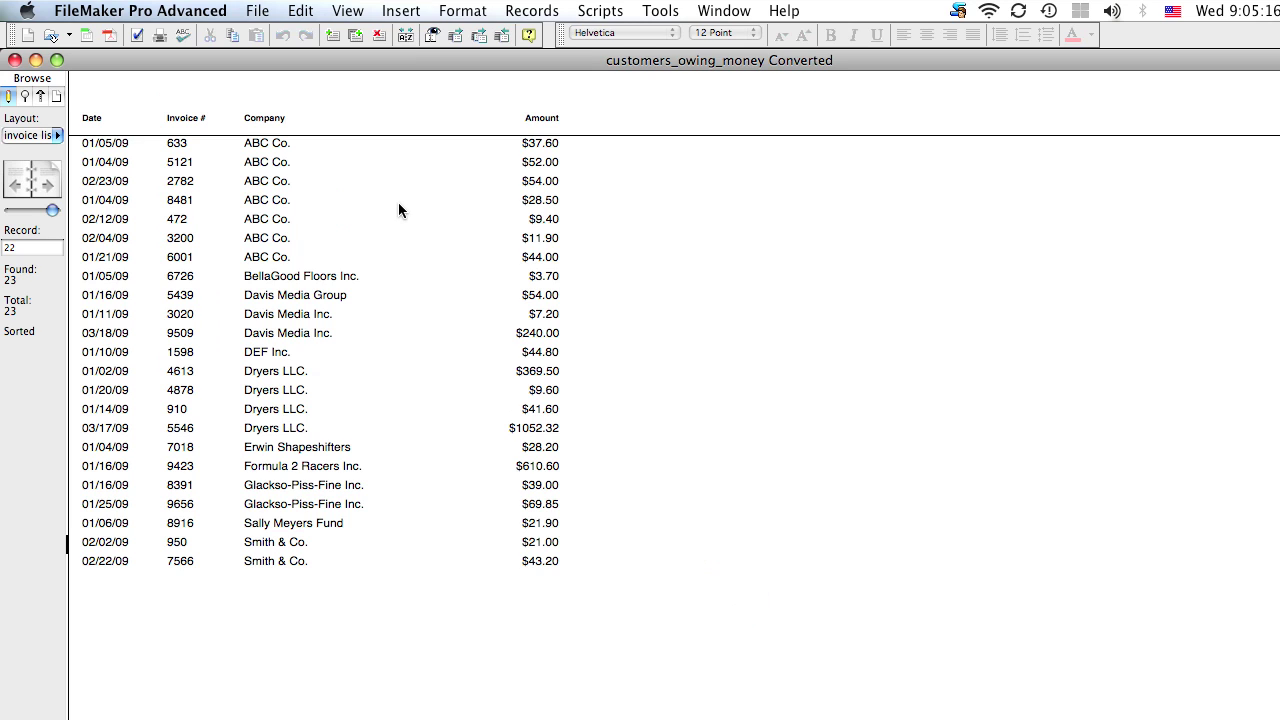
Step: Add a Sub-Summary part when sorted by company, printing above the Body records
{"action": "key", "text": "super+l"}
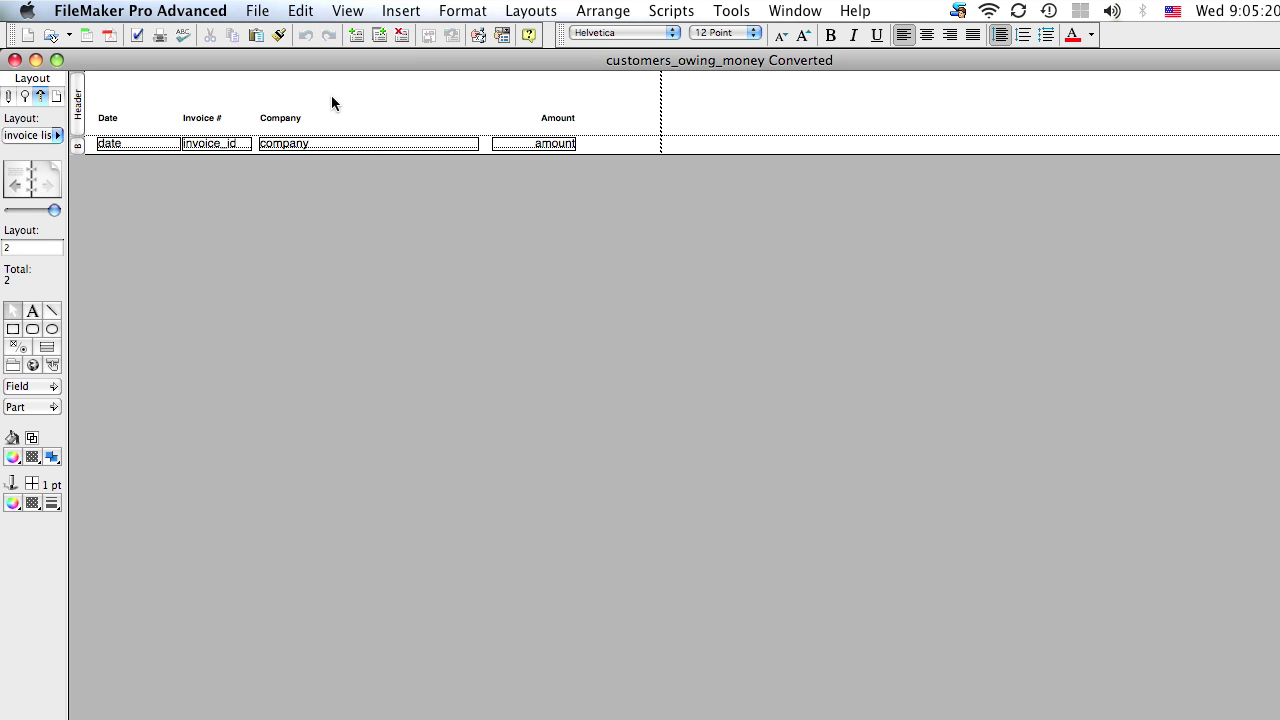
{"action": "left_click", "coordinate": [540, 8]}
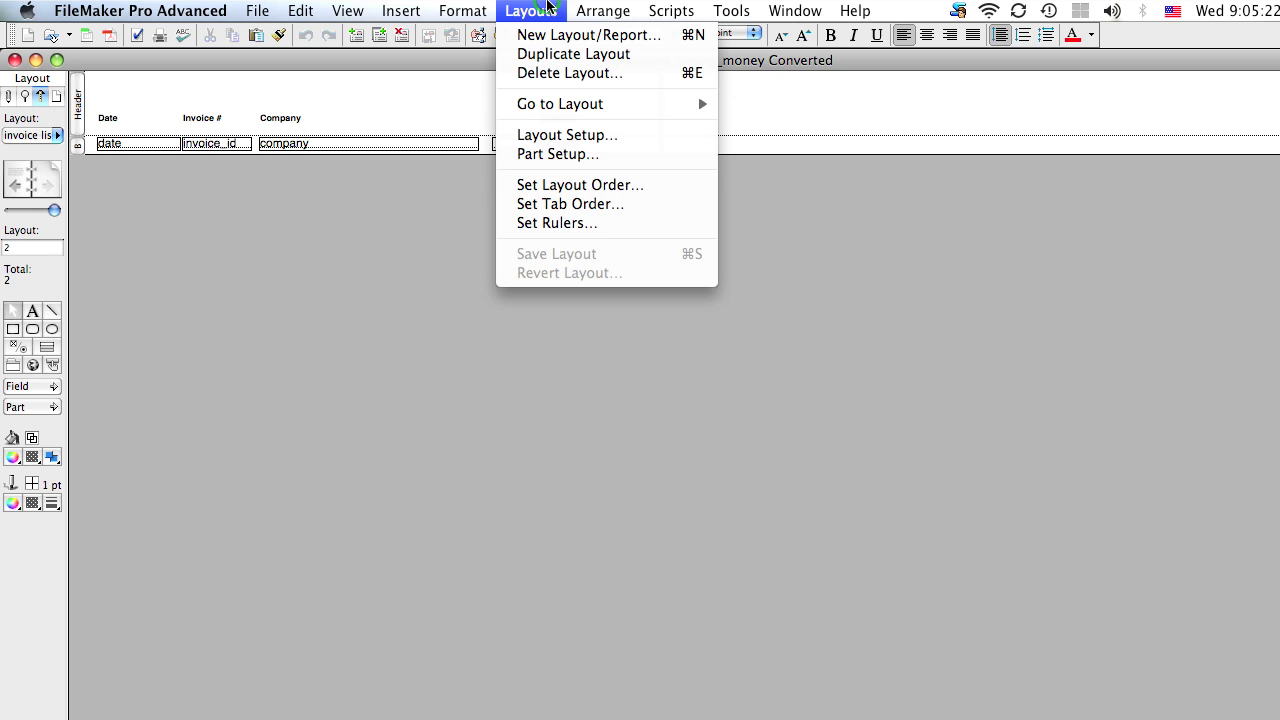
{"action": "left_click", "coordinate": [594, 155]}
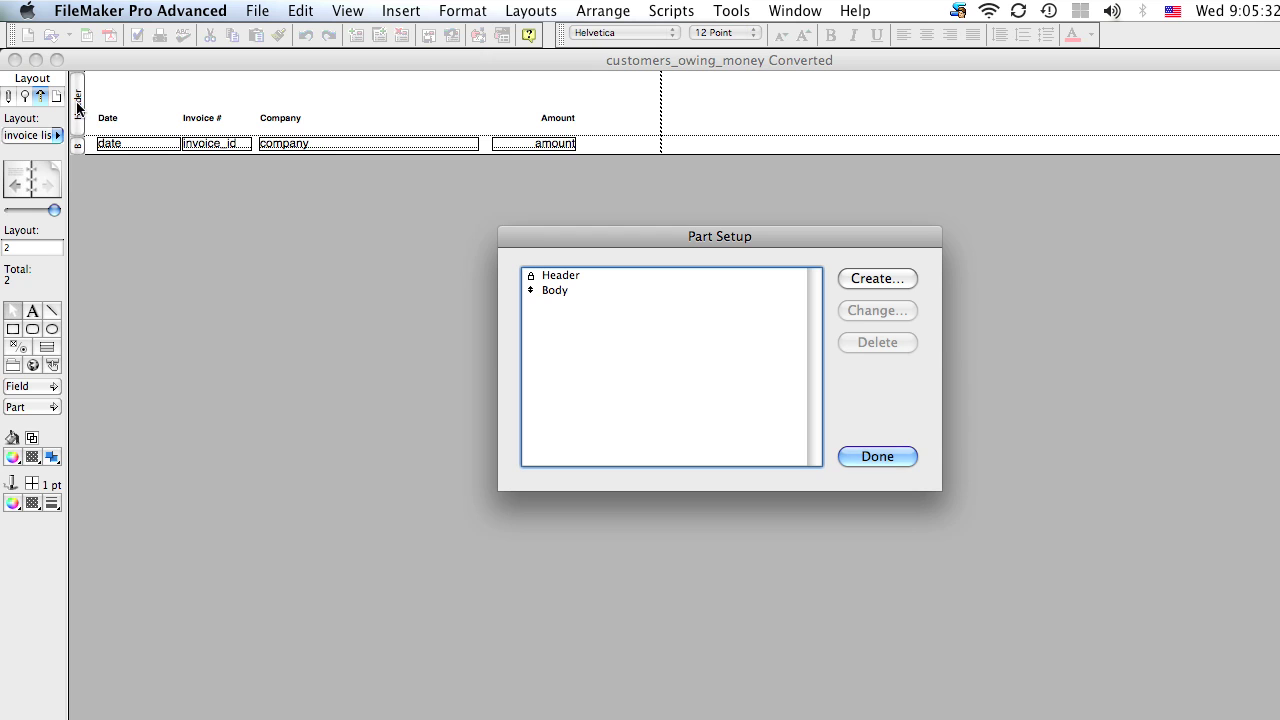
{"action": "left_click", "coordinate": [854, 272]}
{"action": "left_click_drag", "start_coordinate": [714, 295], "coordinate": [782, 222]}
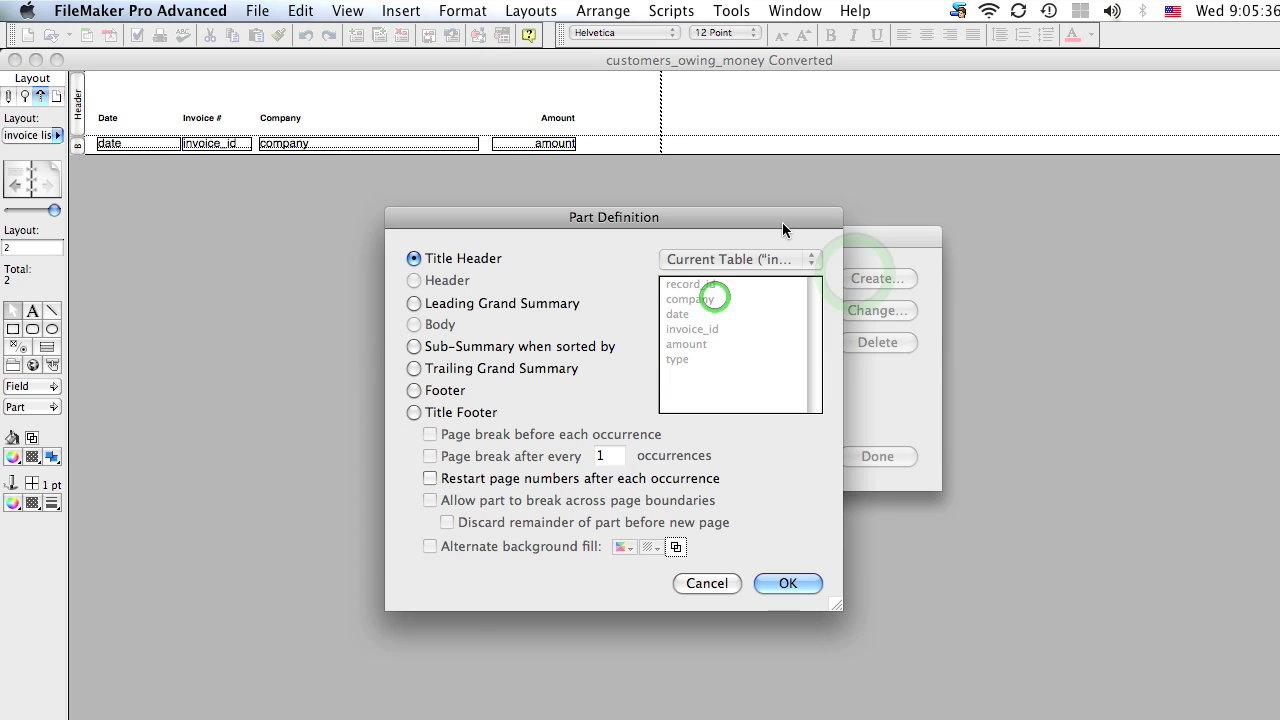
{"action": "left_click", "coordinate": [536, 346]}
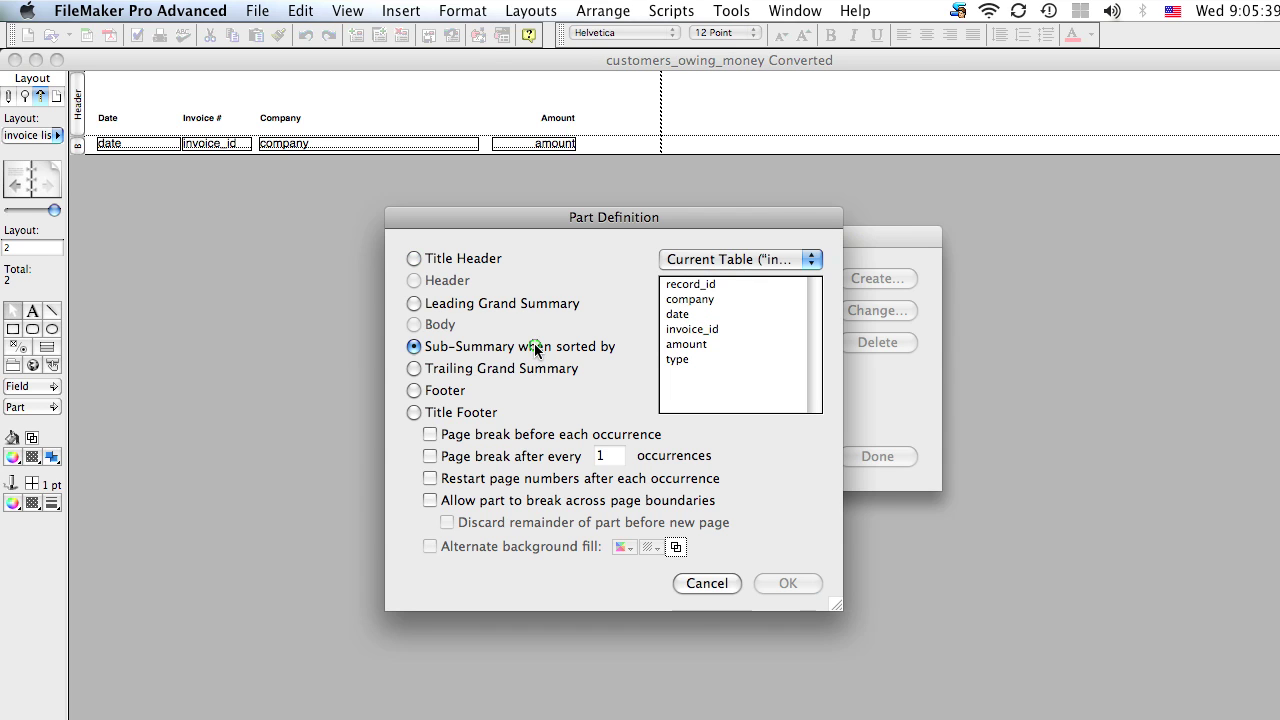
{"action": "left_click", "coordinate": [690, 298]}
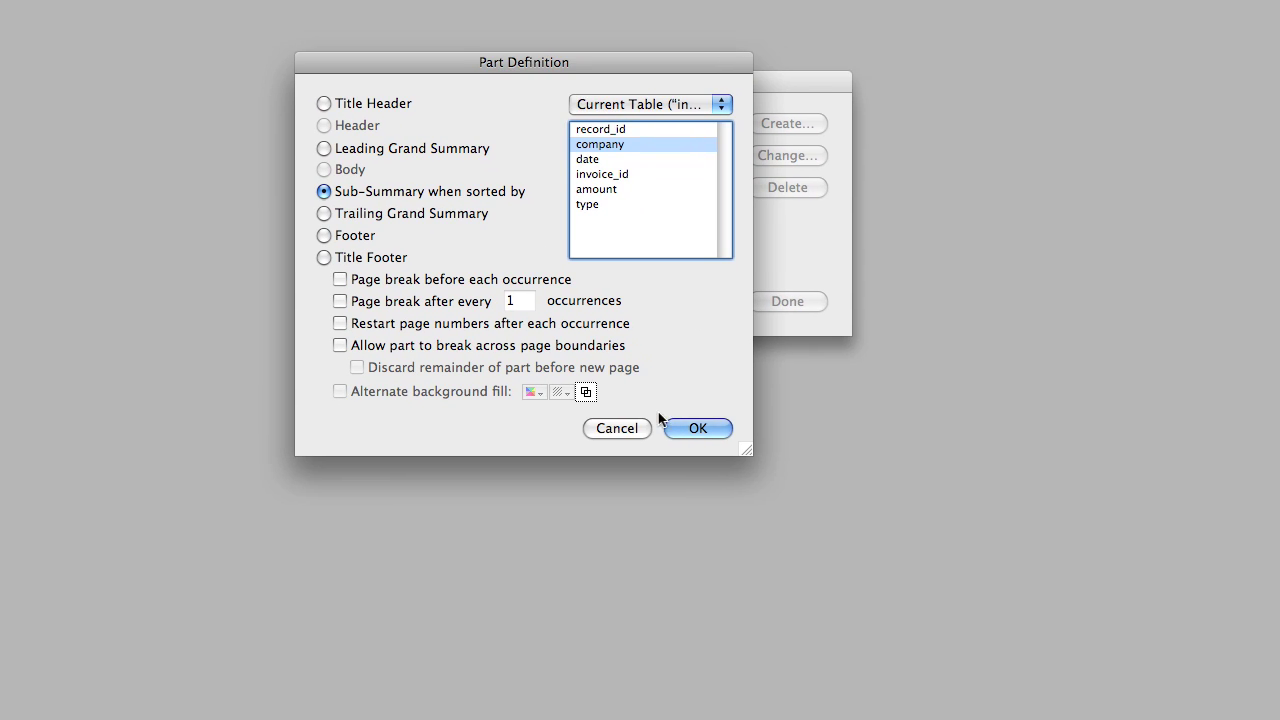
{"action": "left_click", "coordinate": [778, 588]}
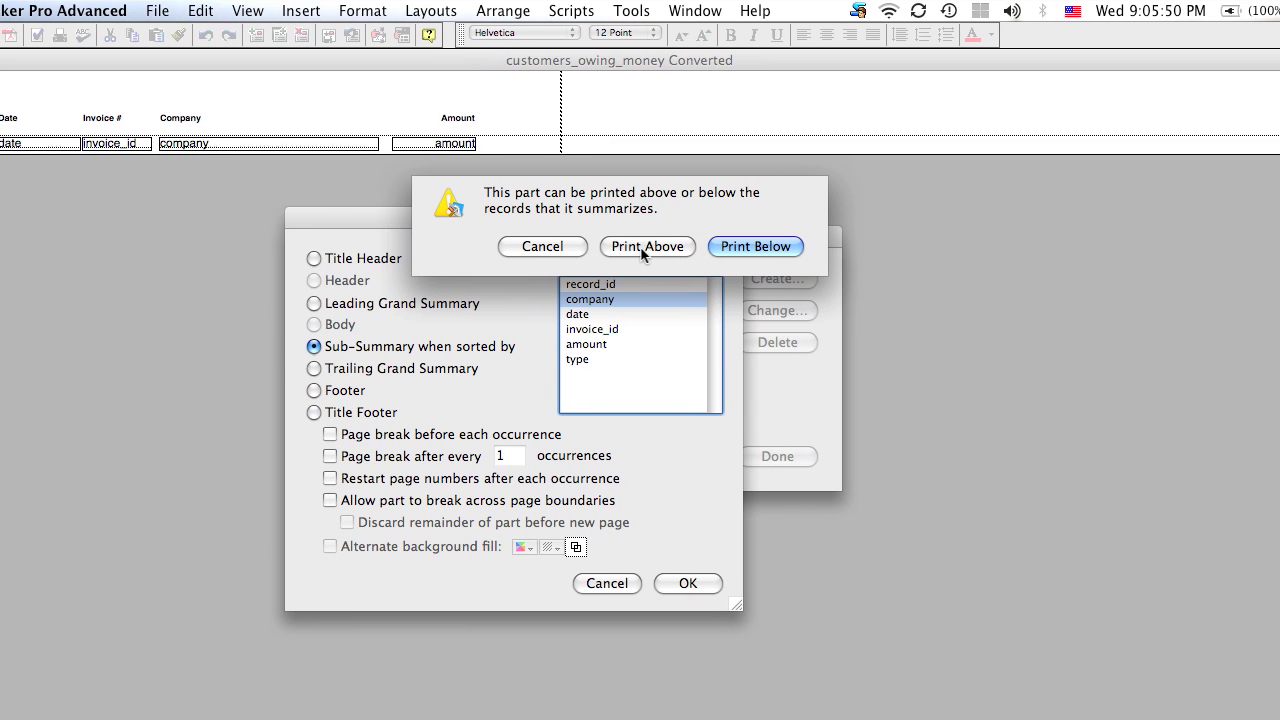
{"action": "left_click", "coordinate": [641, 250]}
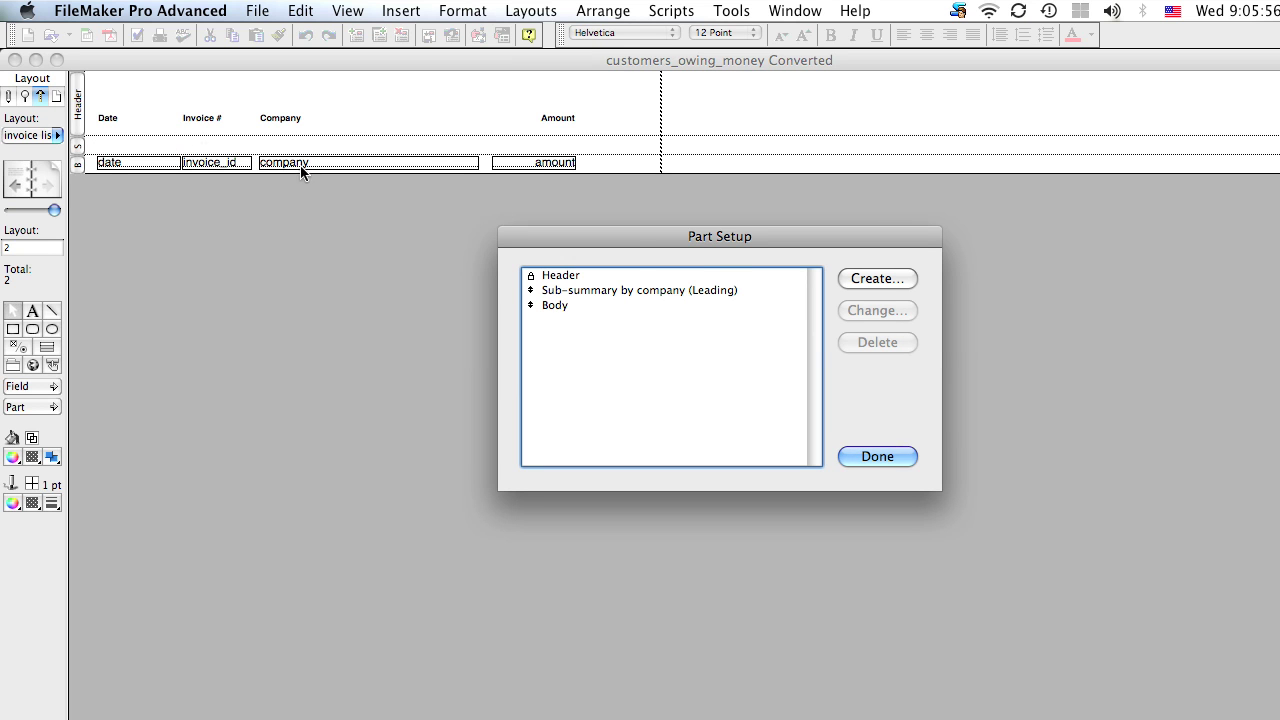
{"action": "left_click", "coordinate": [877, 456]}
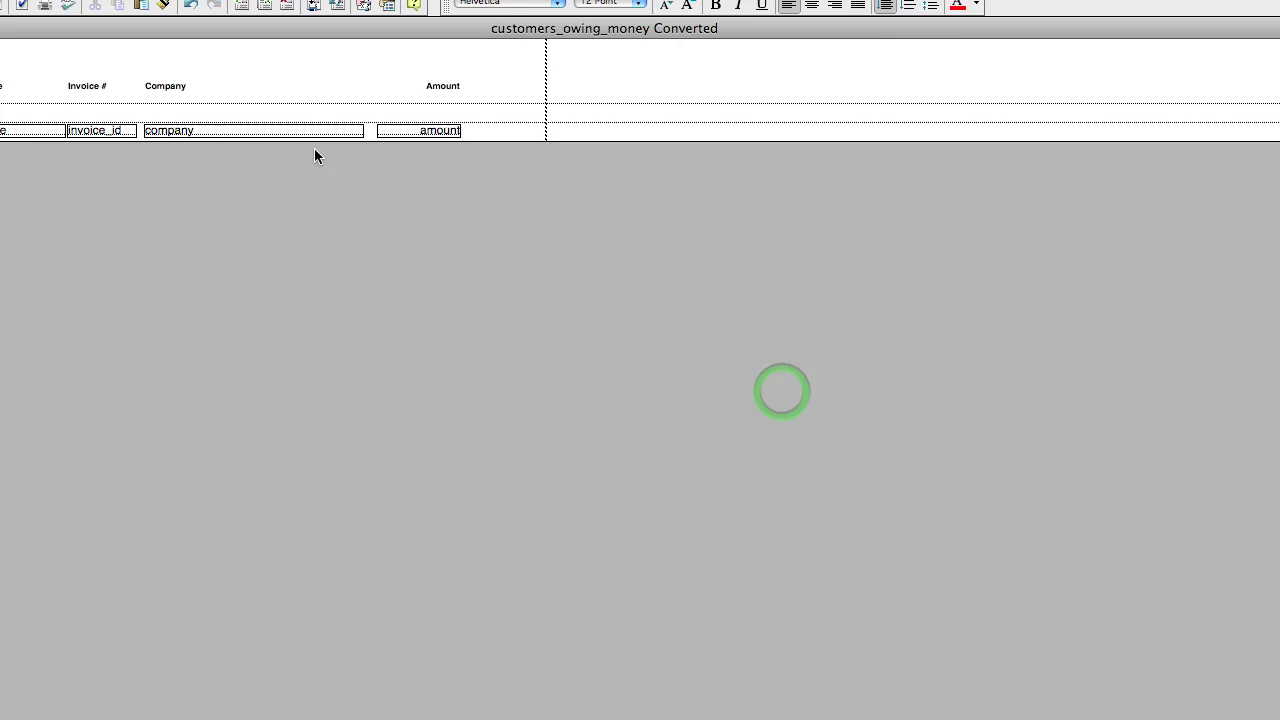
Step: Preview the invoice list as printed pages, with gaps between each company's group
{"action": "left_click", "coordinate": [348, 11]}
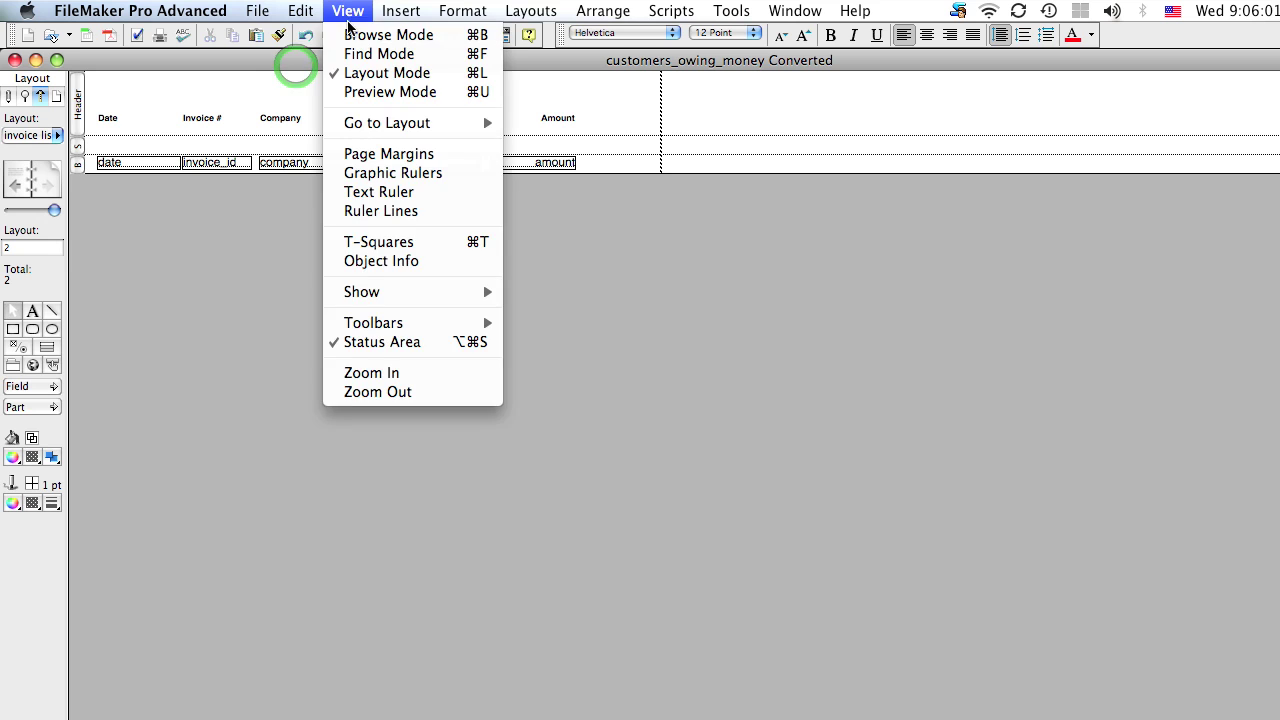
{"action": "left_click", "coordinate": [355, 35]}
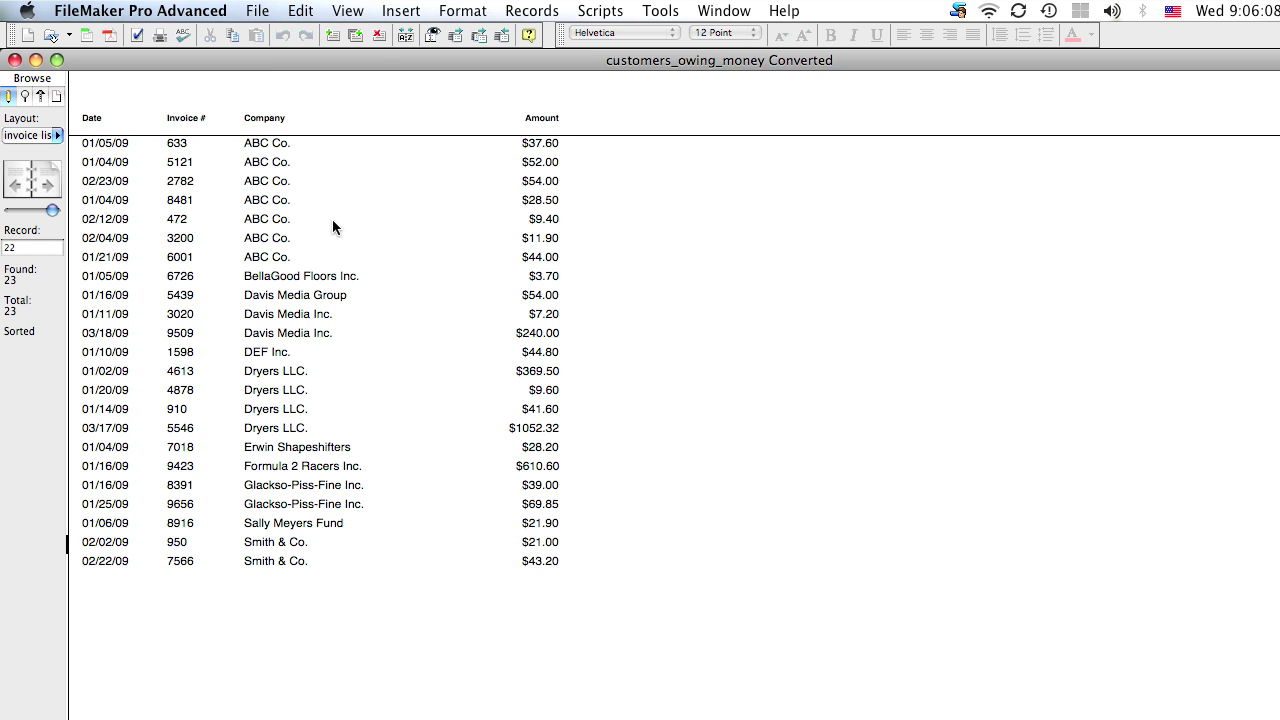
{"action": "left_click", "coordinate": [348, 11]}
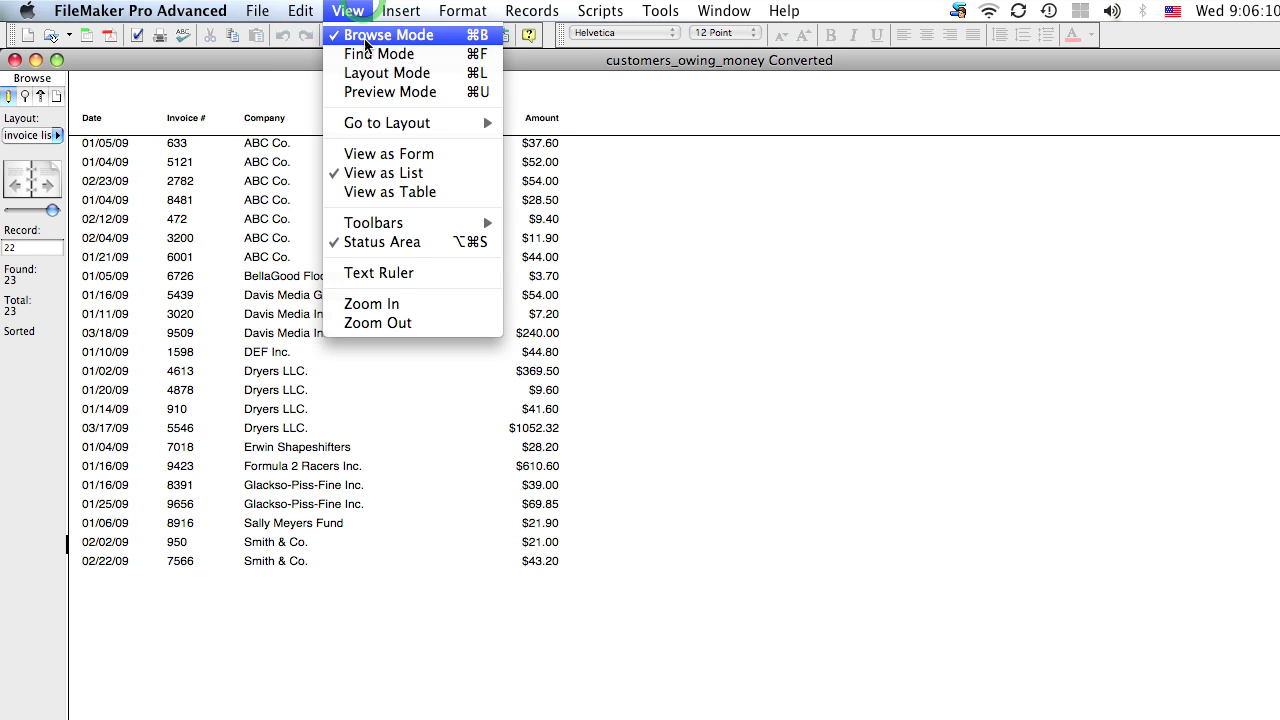
{"action": "left_click", "coordinate": [374, 92]}
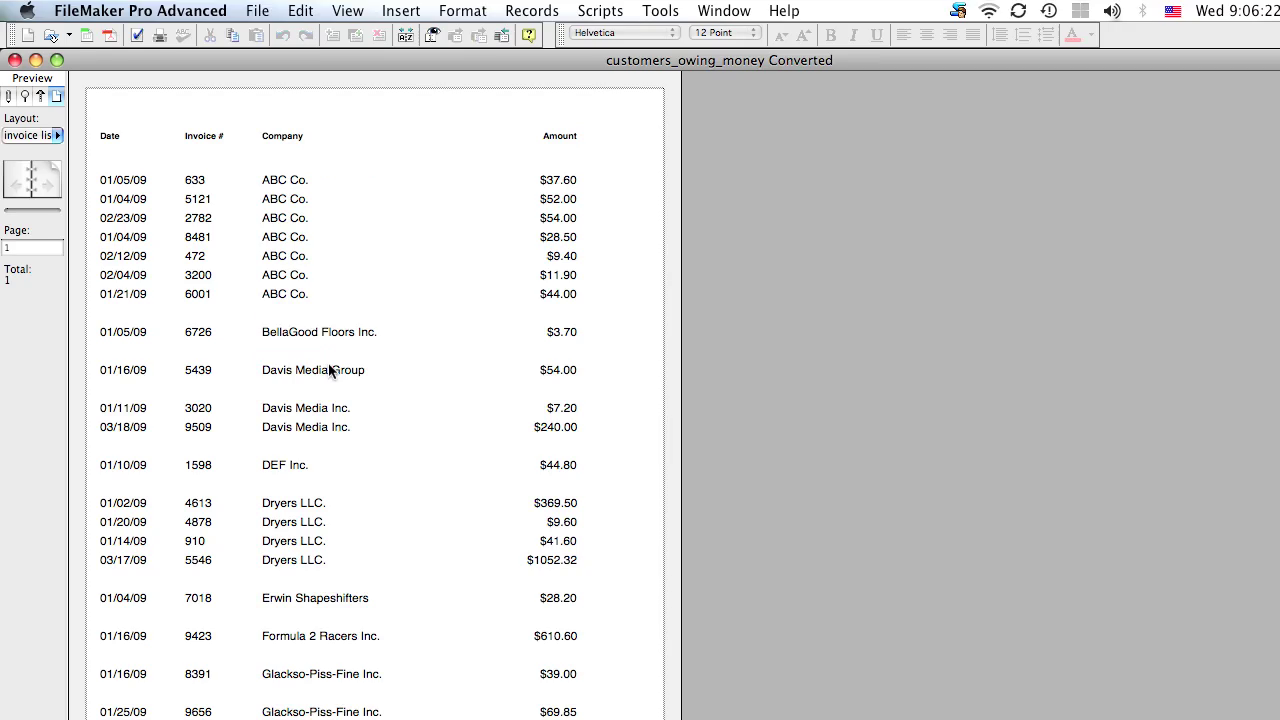
{"action": "left_click", "coordinate": [347, 10]}
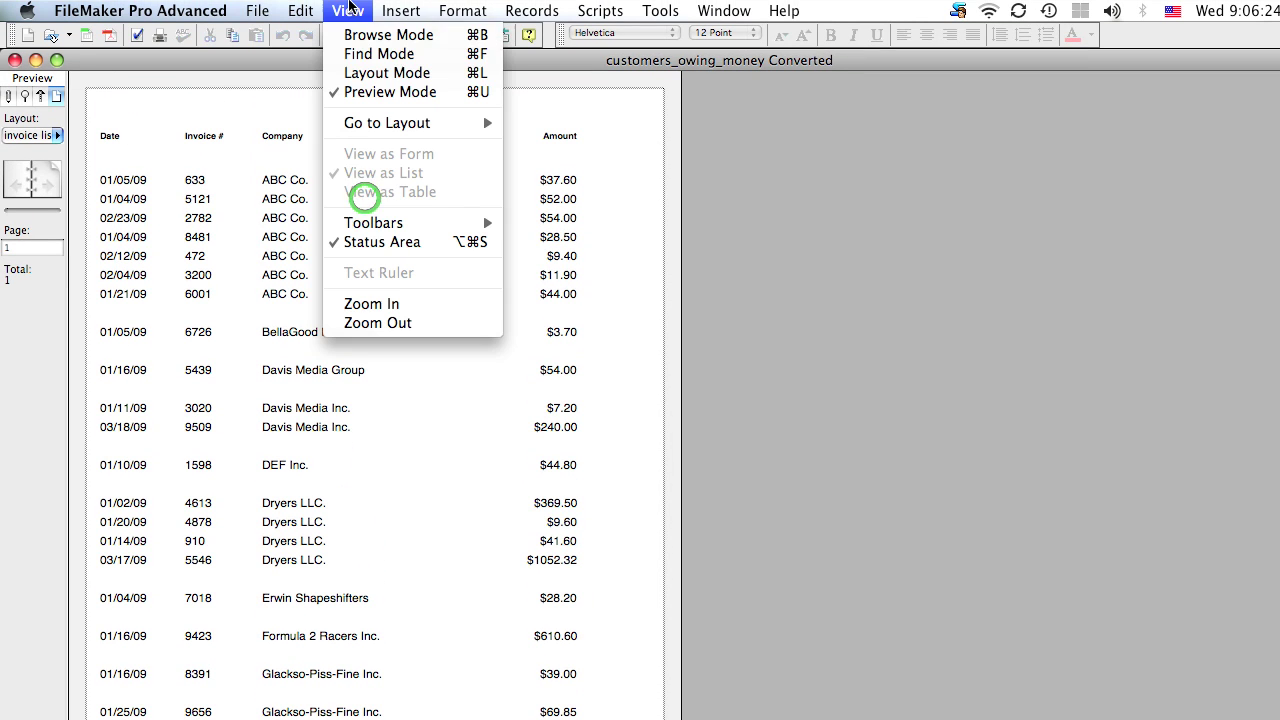
Step: Move the company field into the sub-summary part and preview the company headings
{"action": "left_click", "coordinate": [380, 73]}
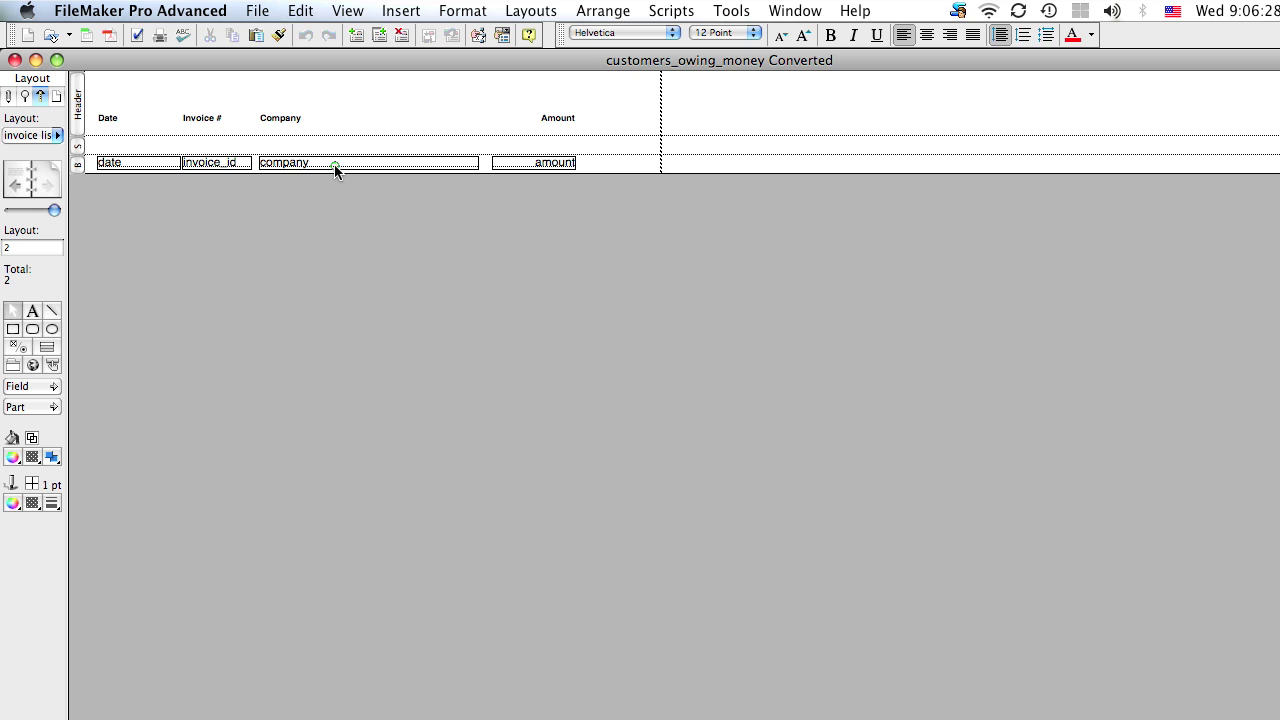
{"action": "left_click_drag", "start_coordinate": [335, 166], "coordinate": [332, 149]}
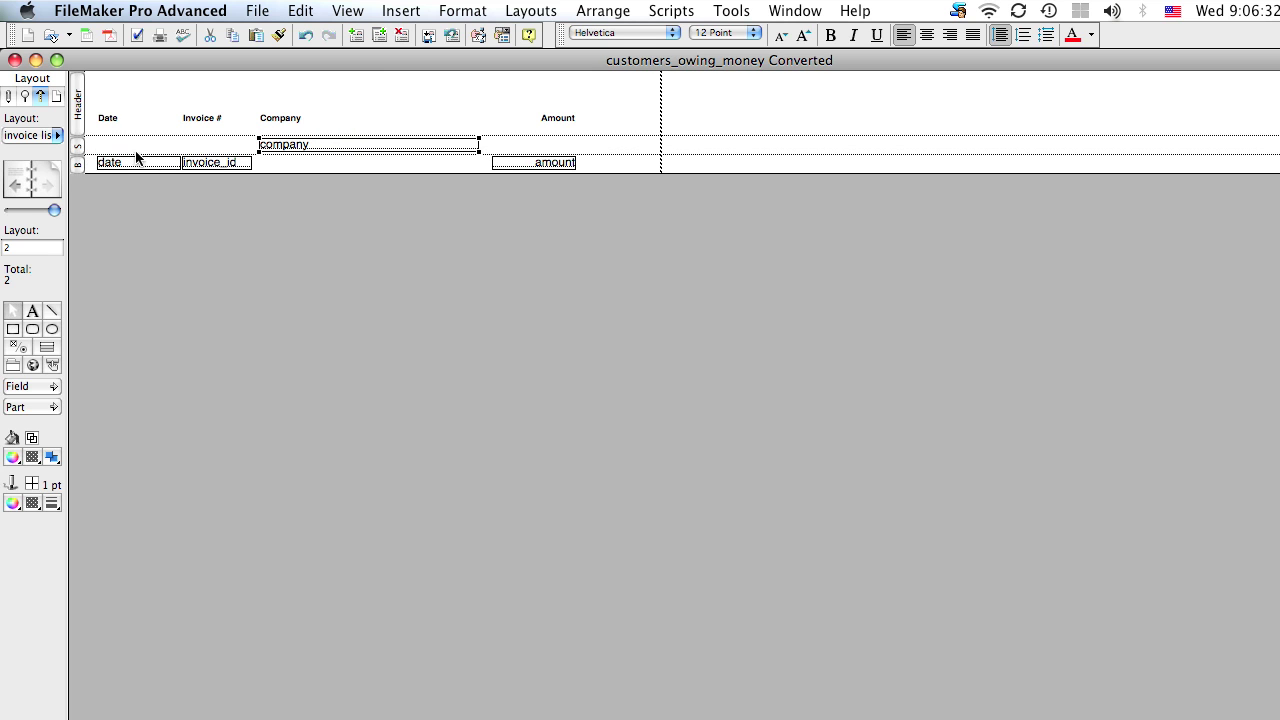
{"action": "left_click", "coordinate": [347, 8]}
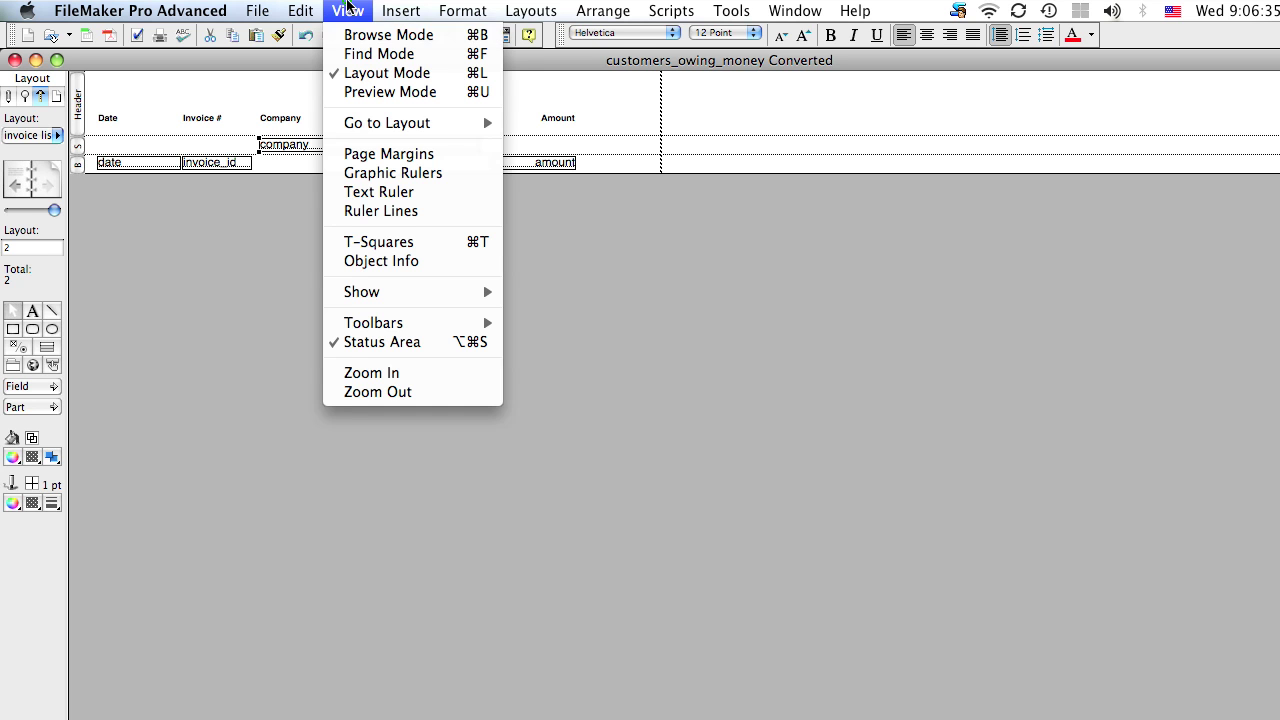
{"action": "left_click", "coordinate": [390, 94]}
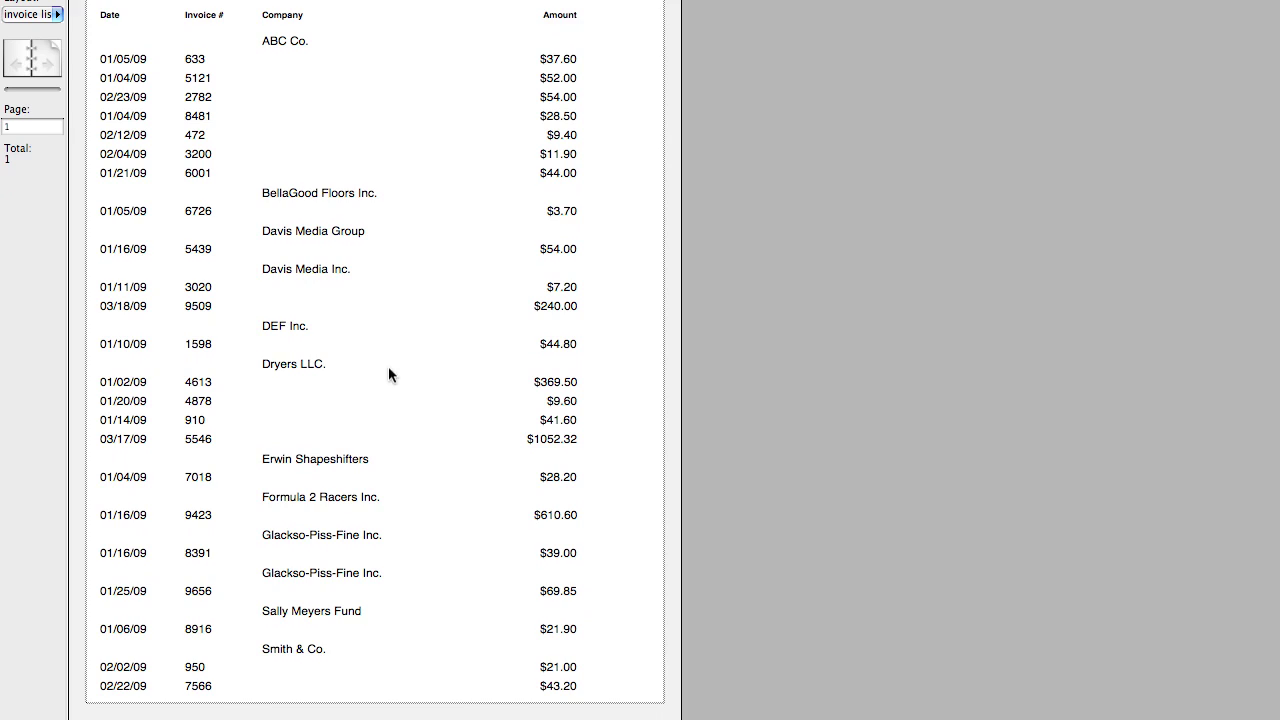
Step: Fill the company sub-summary band blue and move the company field to its left edge
{"action": "left_click", "coordinate": [347, 10]}
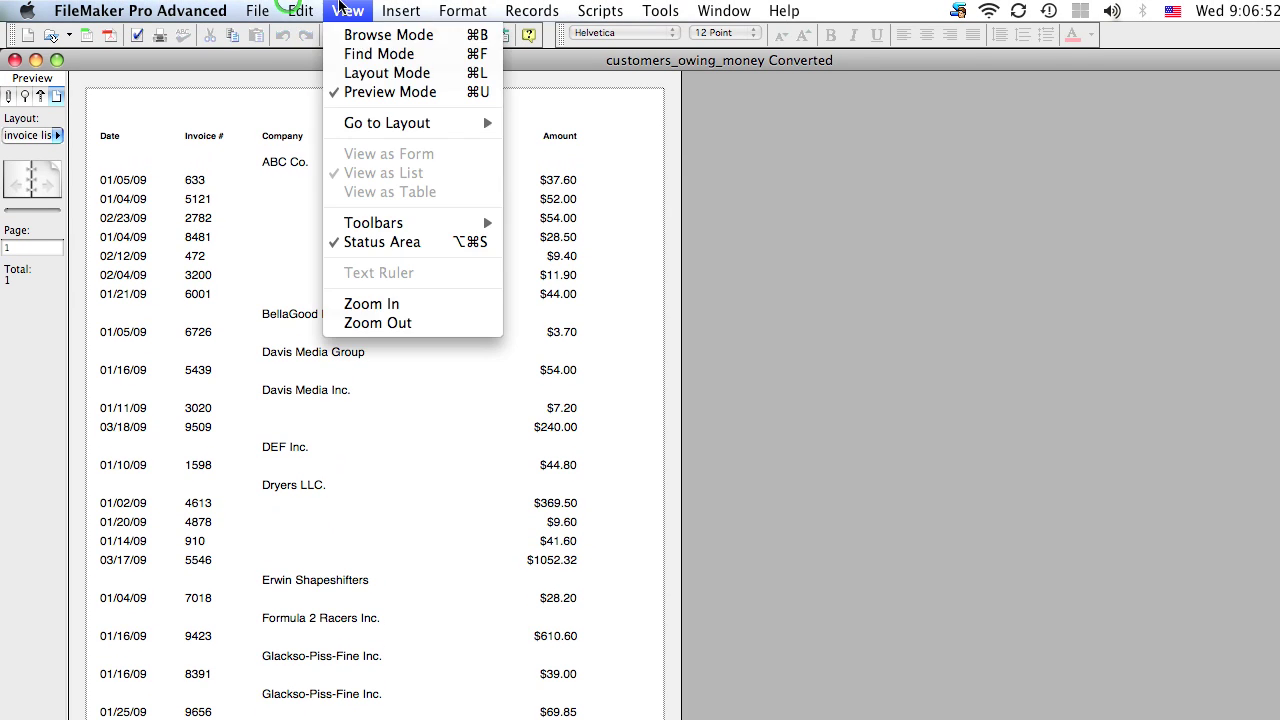
{"action": "left_click", "coordinate": [387, 73]}
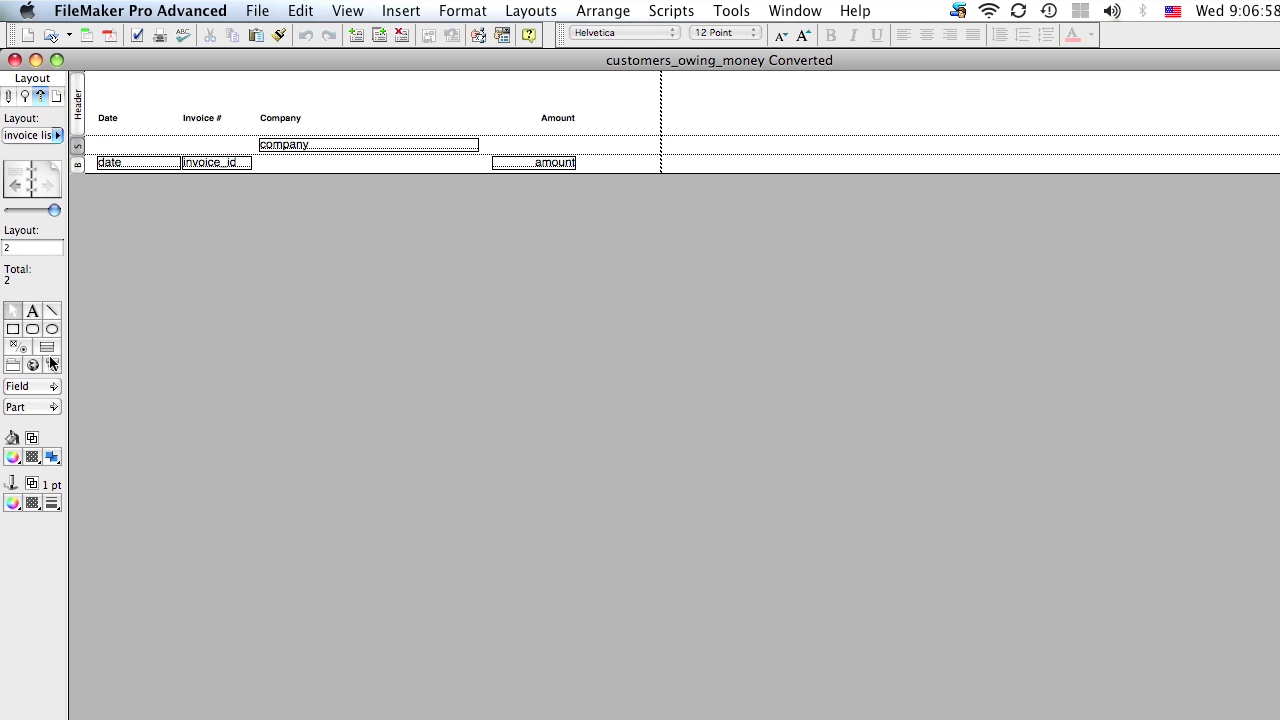
{"action": "left_click", "coordinate": [12, 456]}
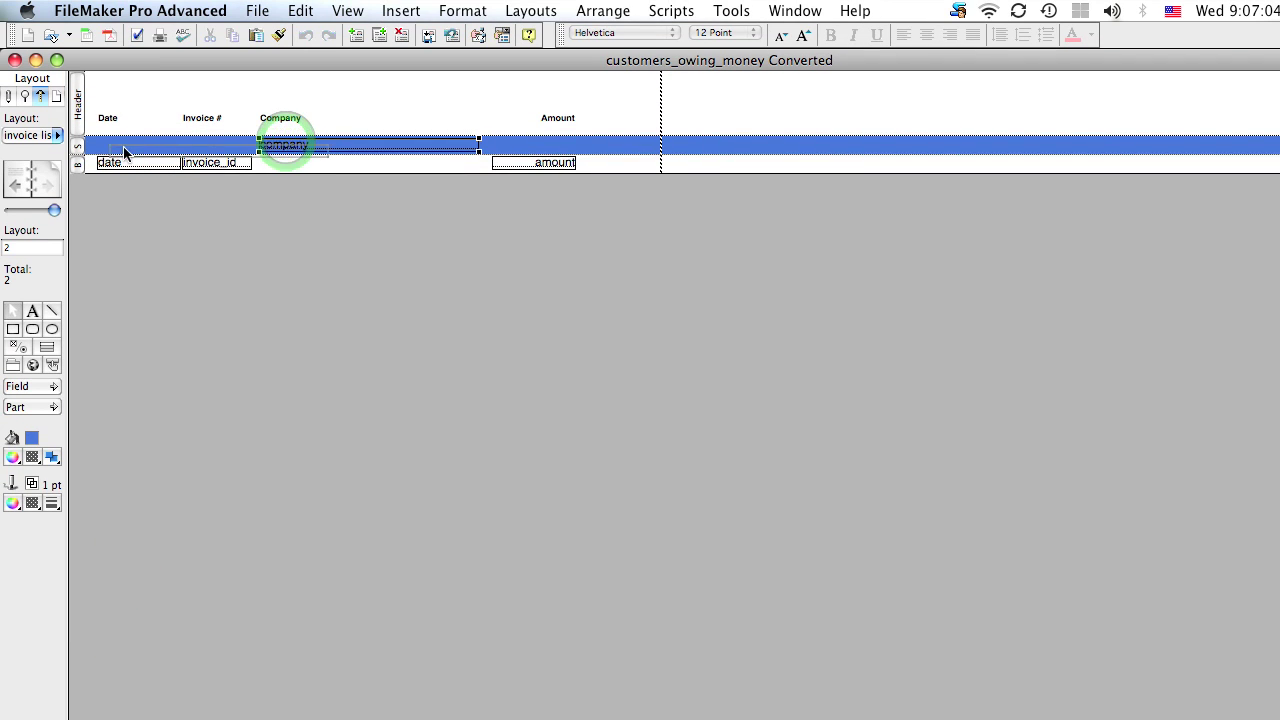
{"action": "left_click_drag", "start_coordinate": [110, 146], "coordinate": [128, 150]}
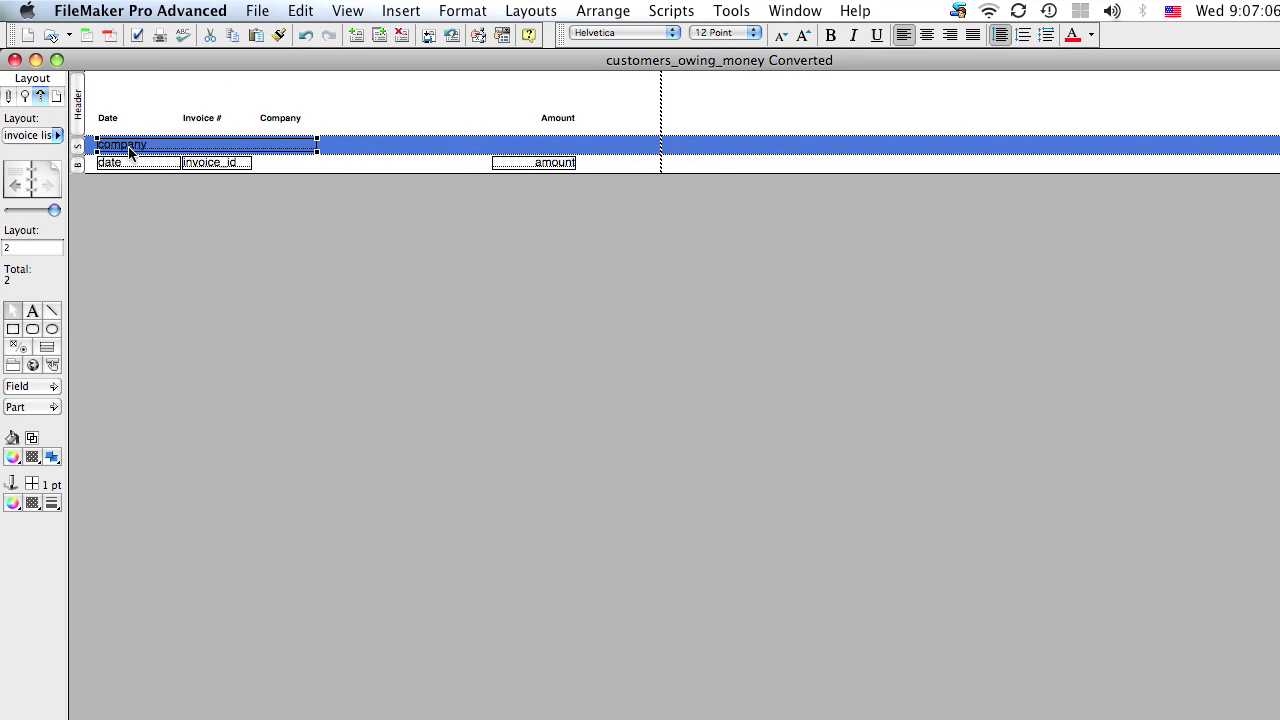
Step: Make the company text bold white and delete the Company header label
{"action": "left_click", "coordinate": [521, 8]}
{"action": "mouse_move", "coordinate": [561, 155]}
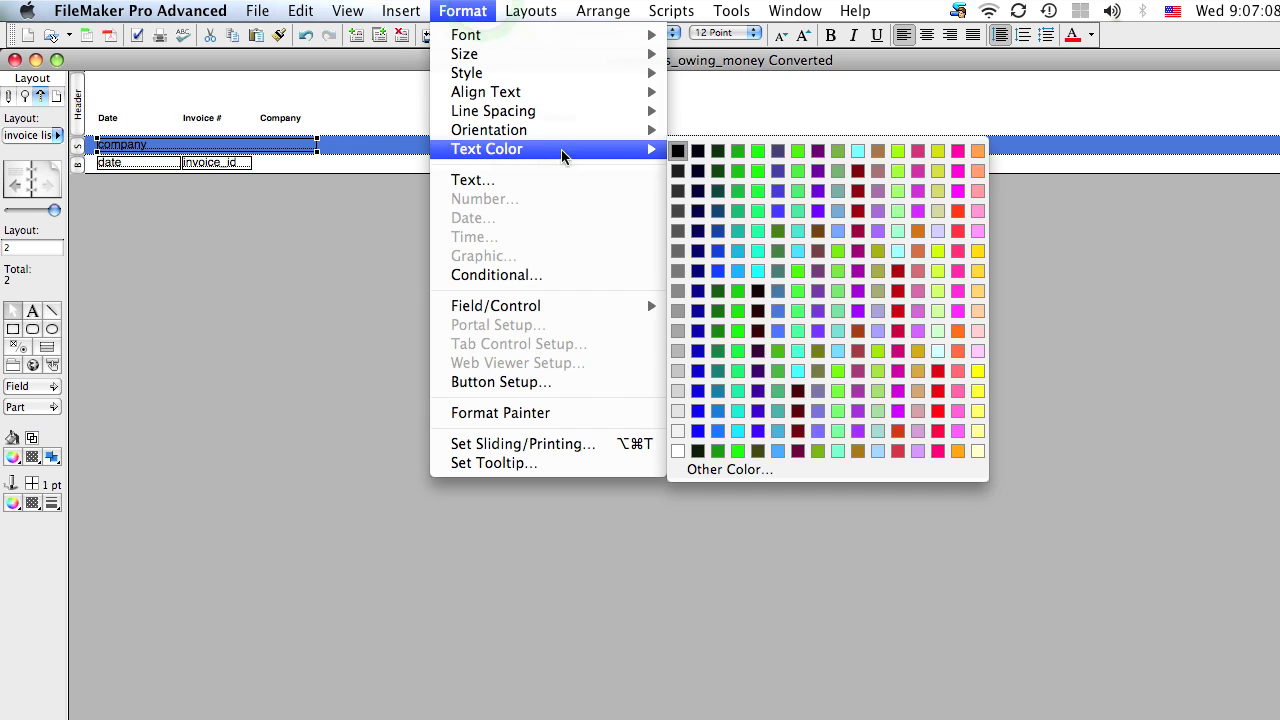
{"action": "left_click", "coordinate": [678, 371]}
{"action": "left_click", "coordinate": [462, 11]}
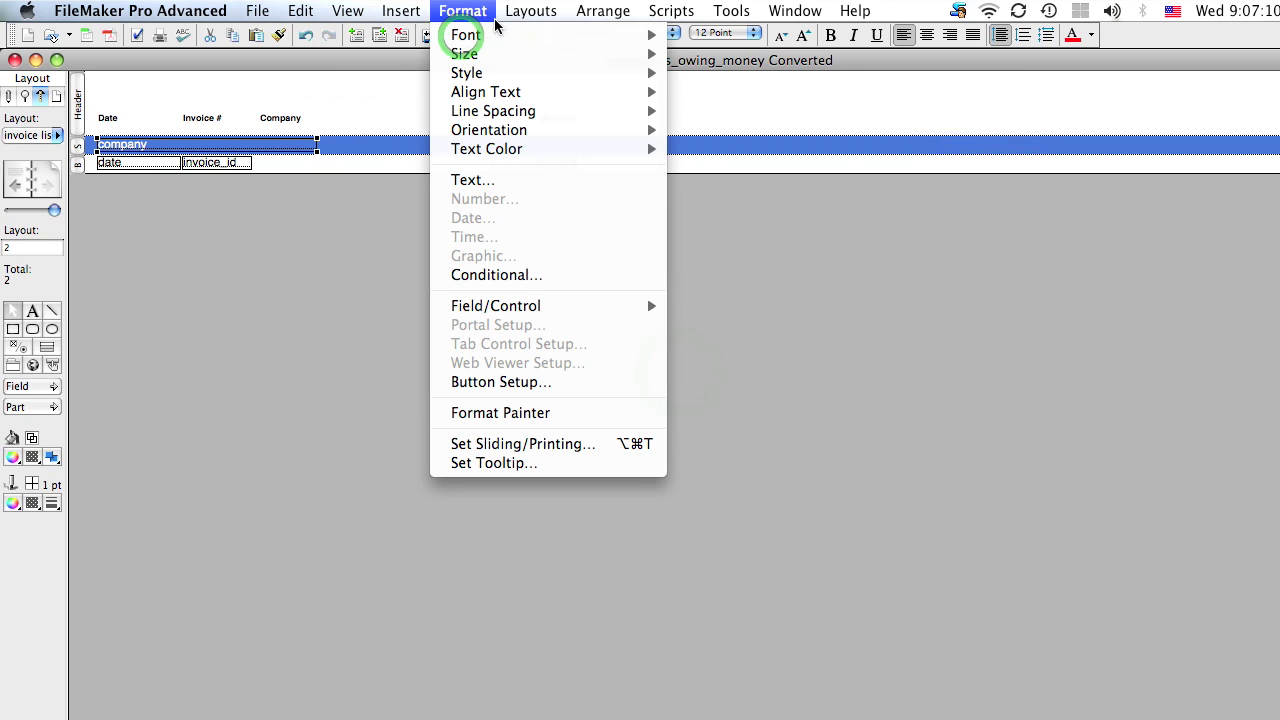
{"action": "mouse_move", "coordinate": [523, 71]}
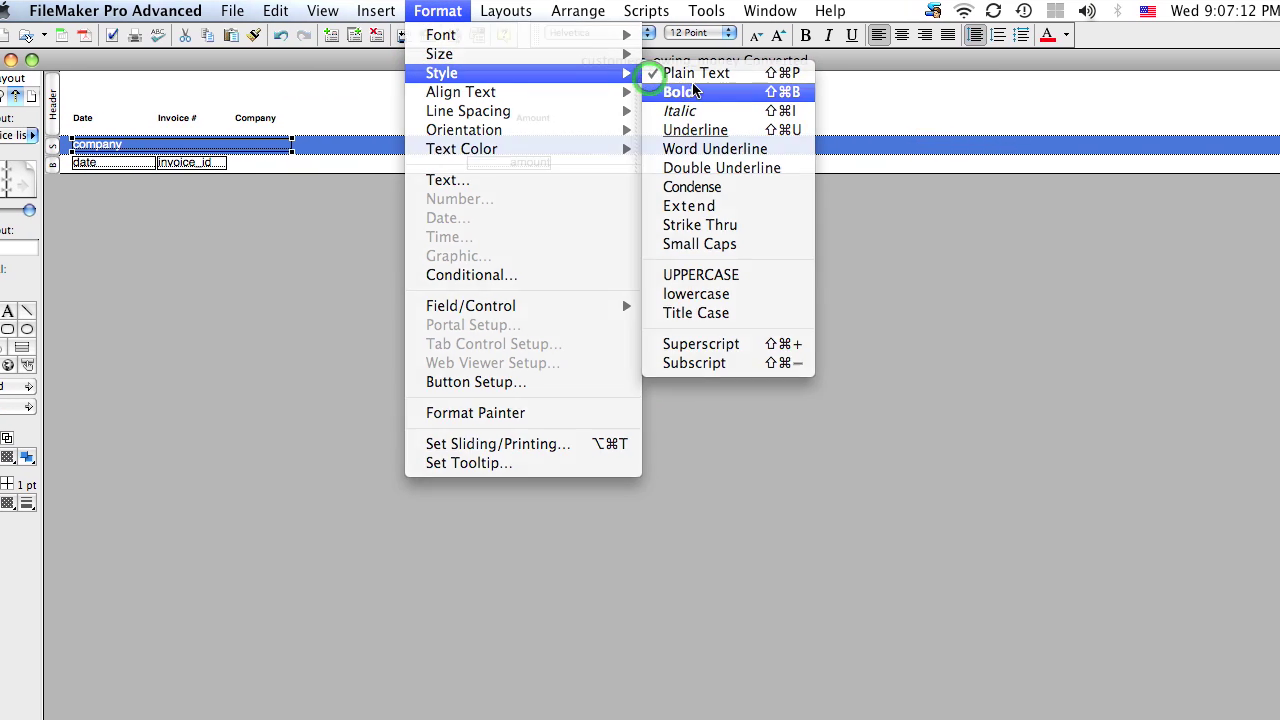
{"action": "left_click", "coordinate": [695, 91]}
{"action": "left_click", "coordinate": [258, 122]}
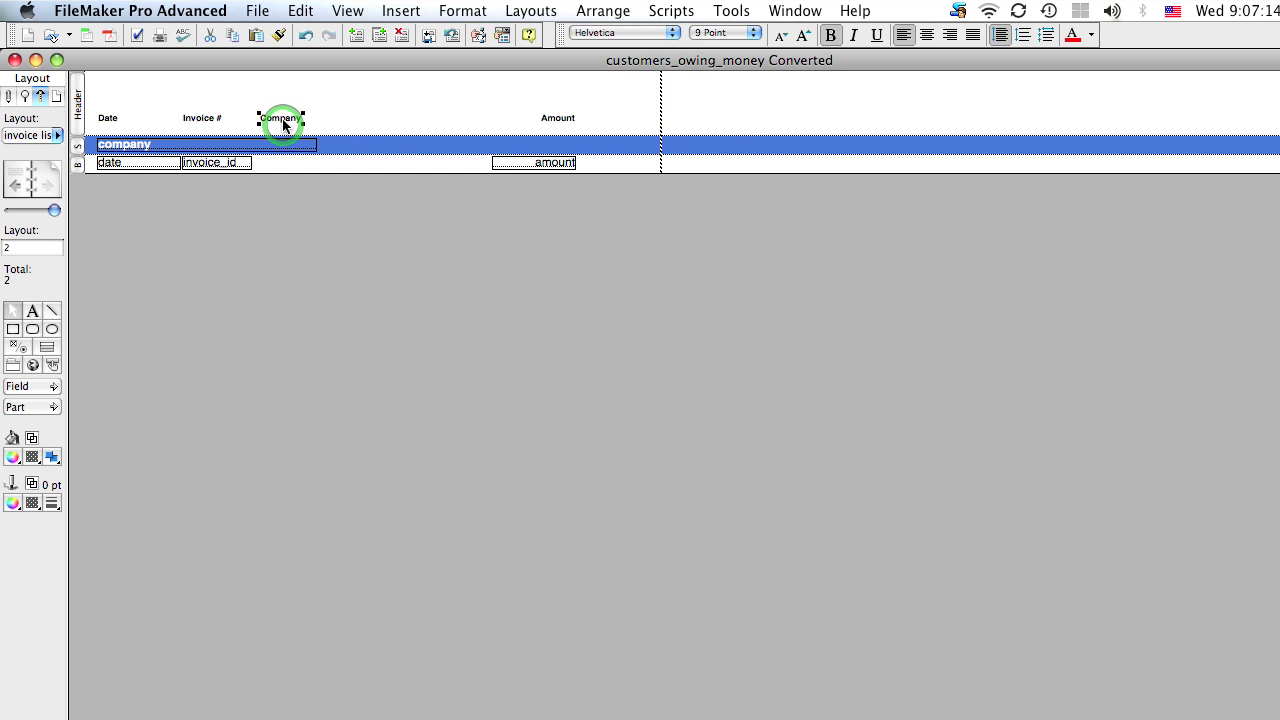
{"action": "key", "text": "Delete"}
{"action": "left_click", "coordinate": [347, 11]}
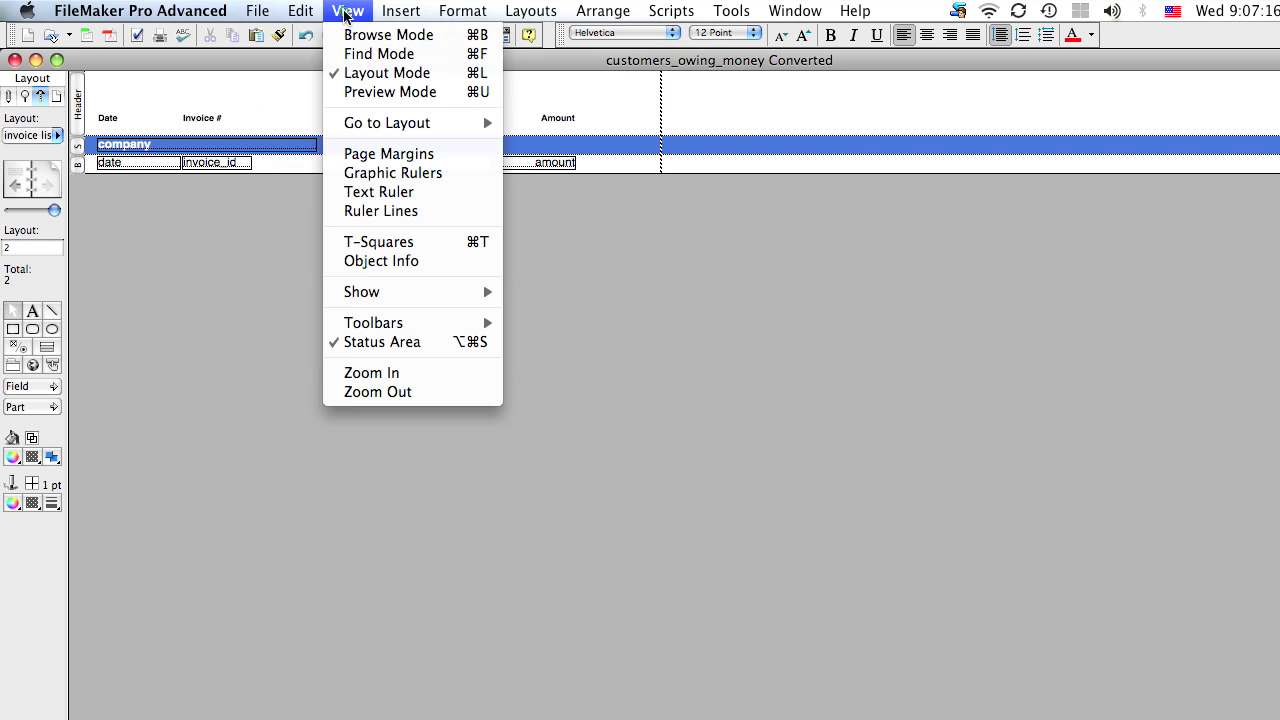
Step: Preview the report to check the blue company heading bands, starting with ABC Co
{"action": "left_click", "coordinate": [381, 90]}
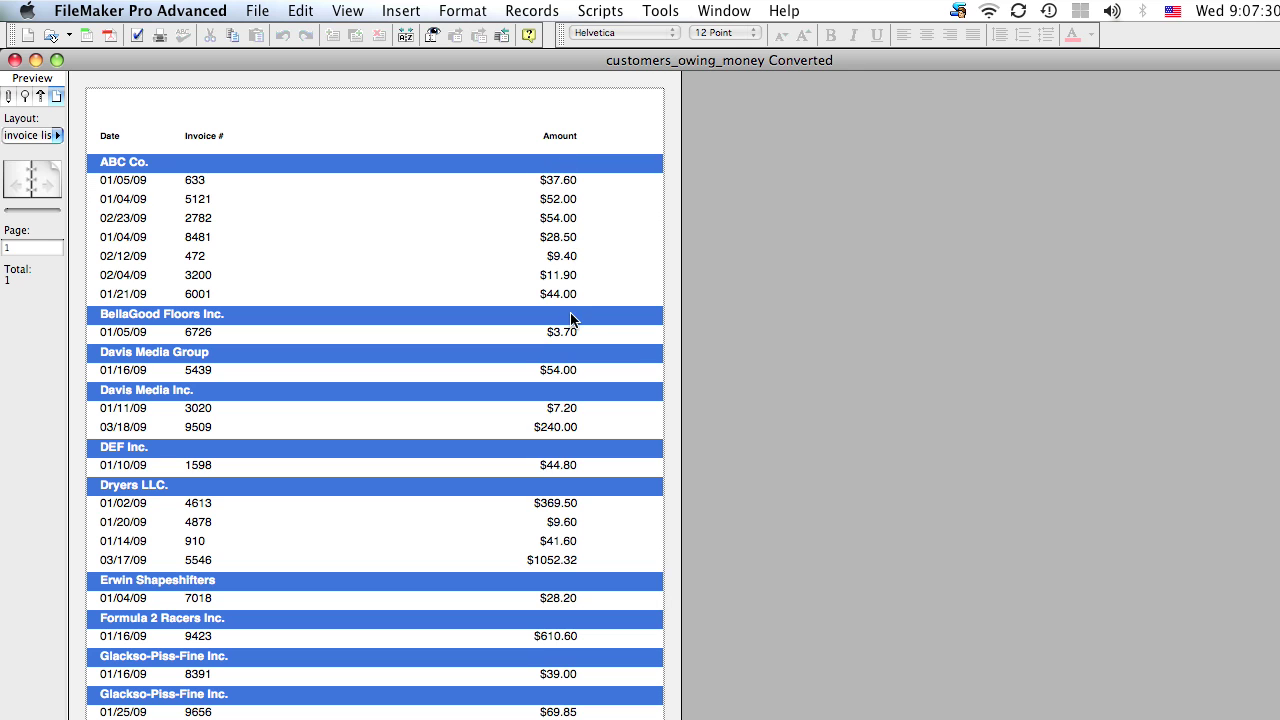
{"action": "left_click", "coordinate": [341, 8]}
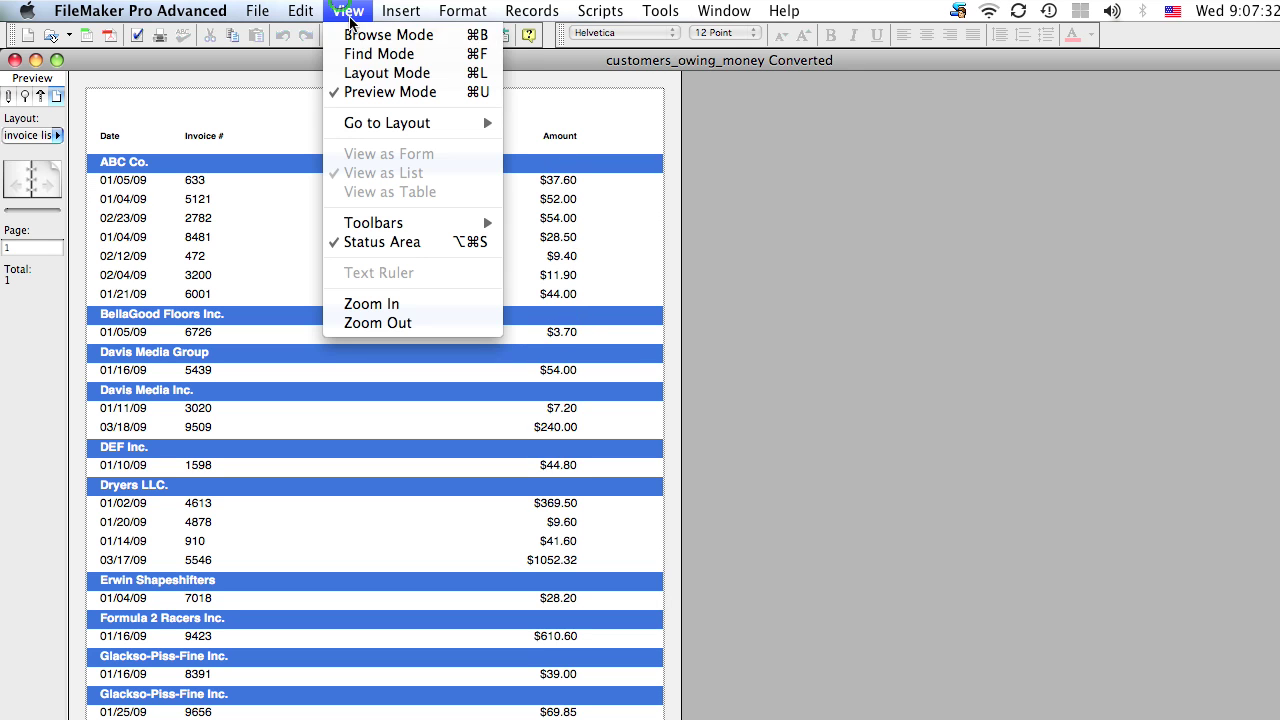
Step: Define a summary field total_owed in the invoice table giving the Total of amount
{"action": "left_click", "coordinate": [369, 74]}
{"action": "left_click", "coordinate": [140, 10]}
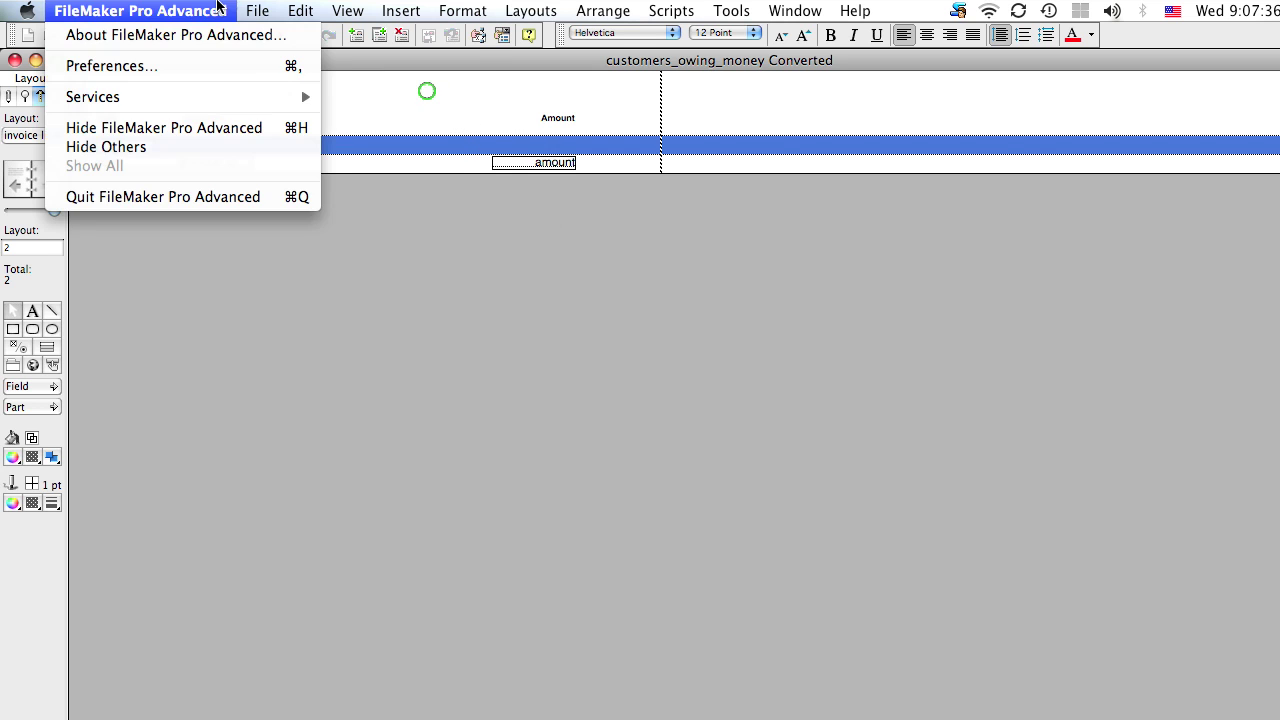
{"action": "mouse_move", "coordinate": [344, 147]}
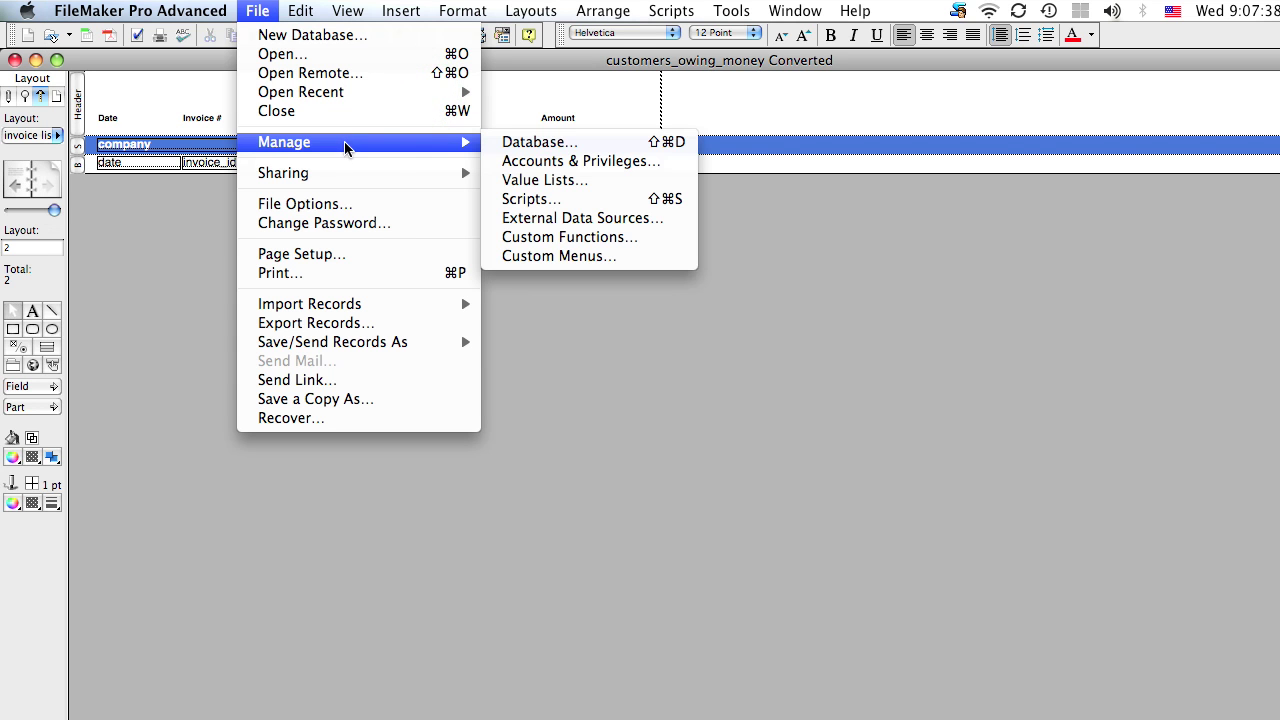
{"action": "left_click", "coordinate": [517, 146]}
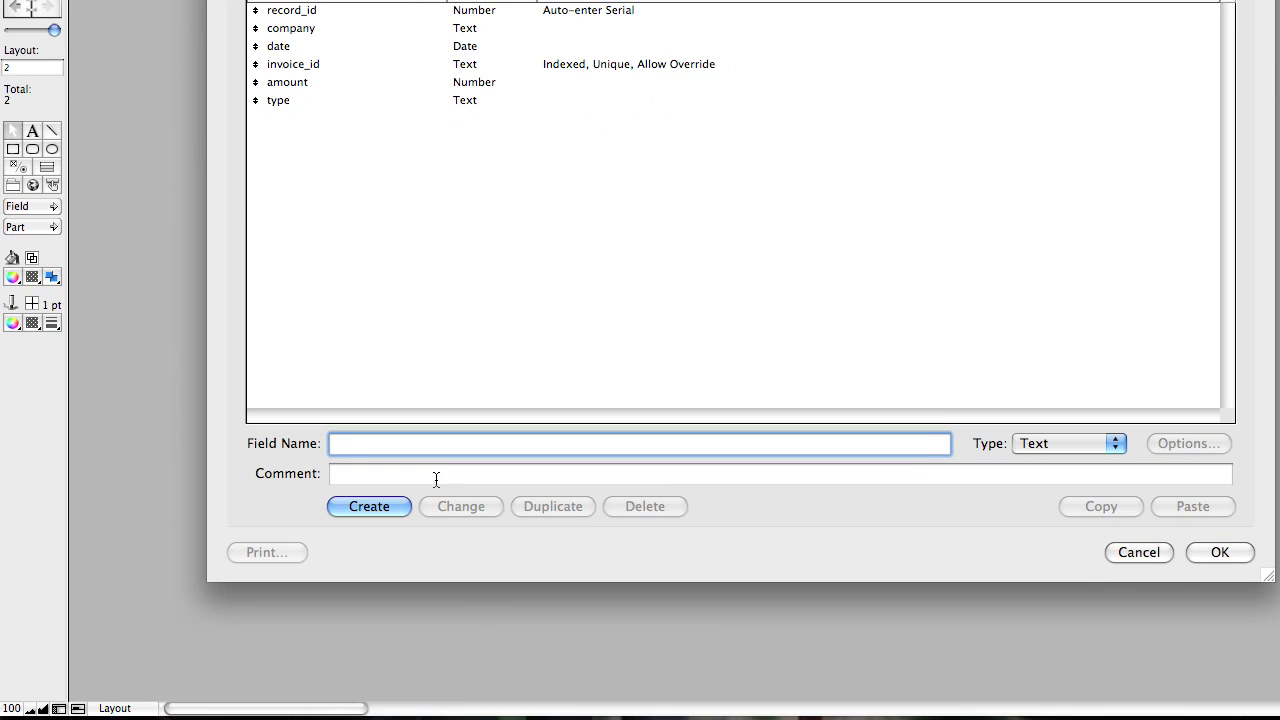
{"action": "left_click", "coordinate": [440, 447]}
{"action": "type", "text": "total_owed"}
{"action": "left_click", "coordinate": [1085, 445]}
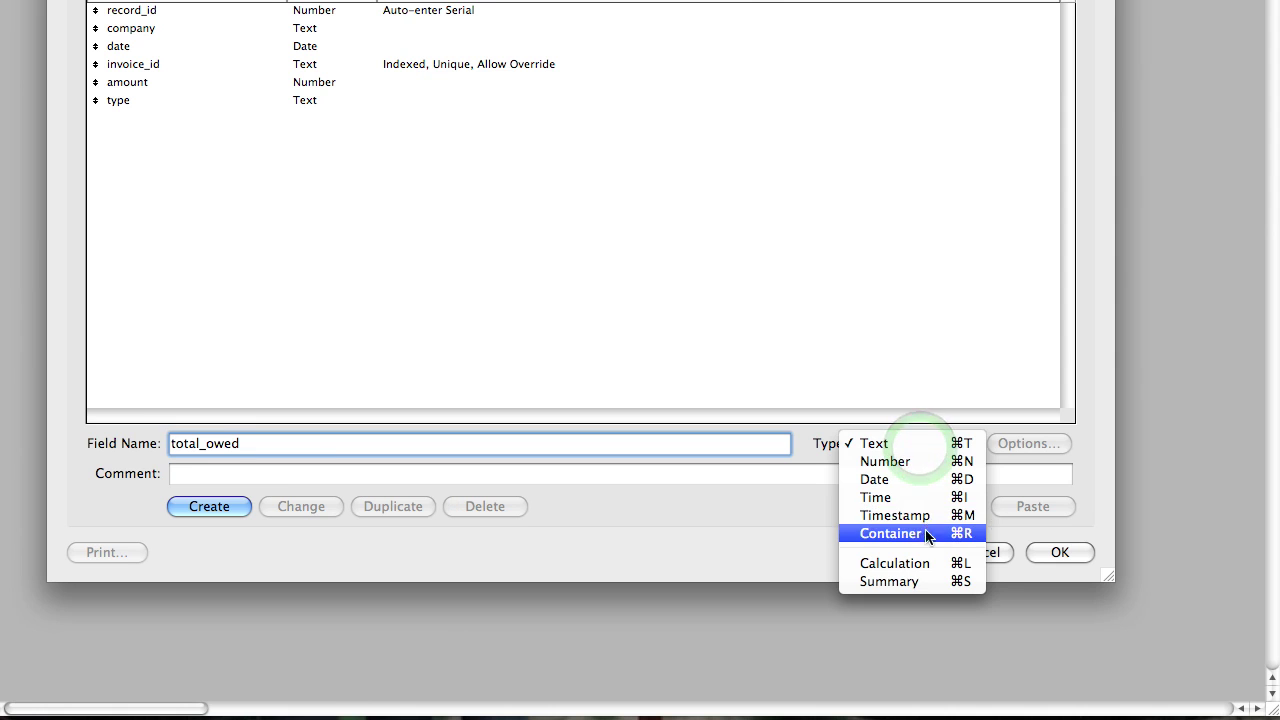
{"action": "left_click", "coordinate": [922, 583]}
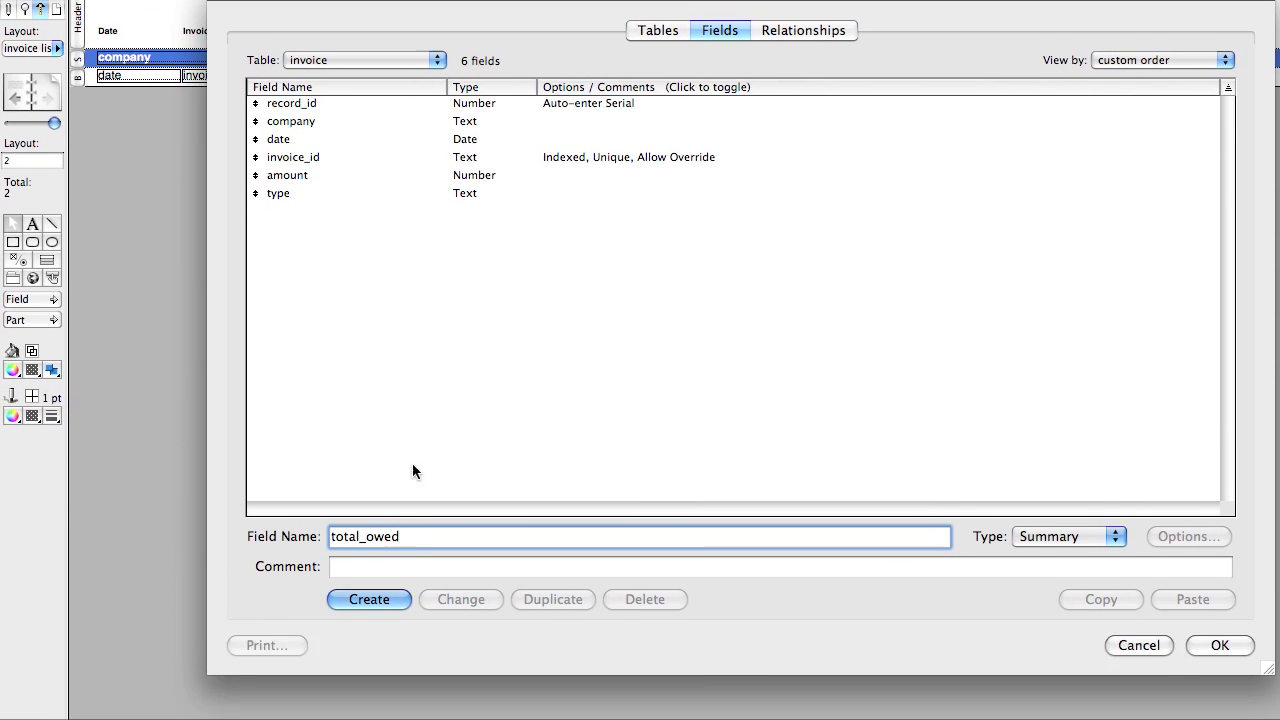
{"action": "left_click", "coordinate": [223, 508]}
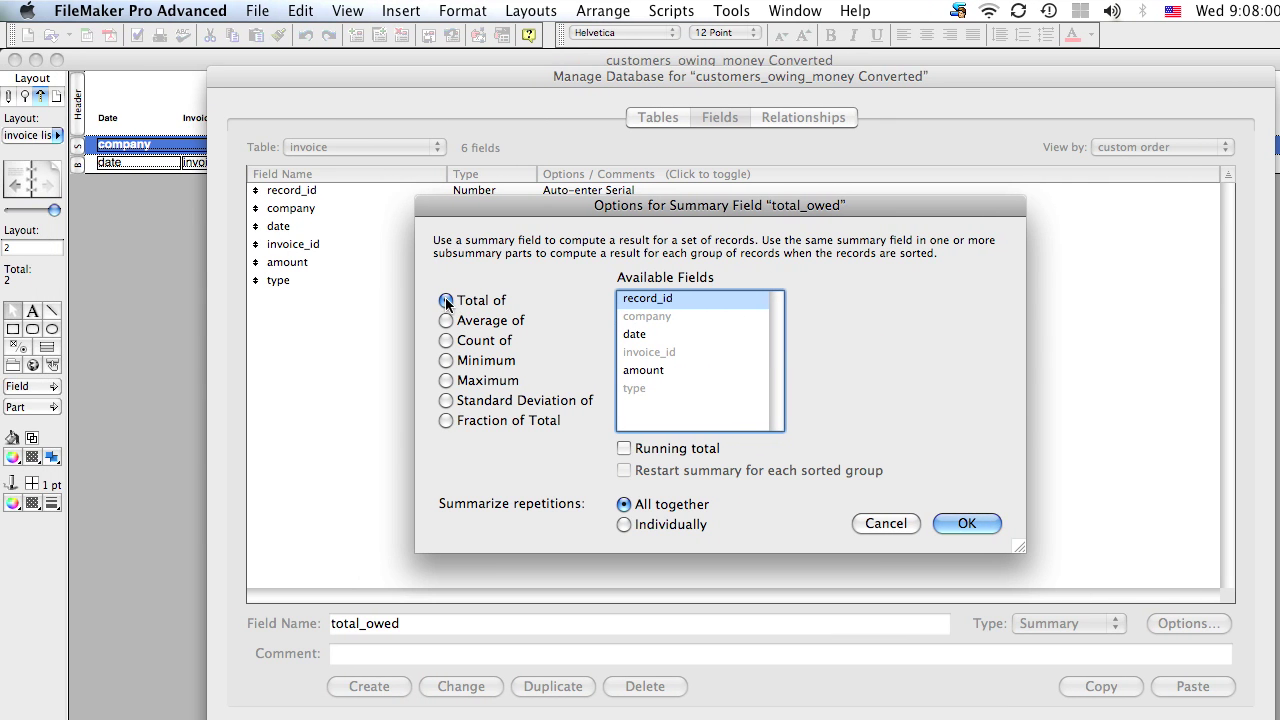
{"action": "left_click", "coordinate": [445, 300]}
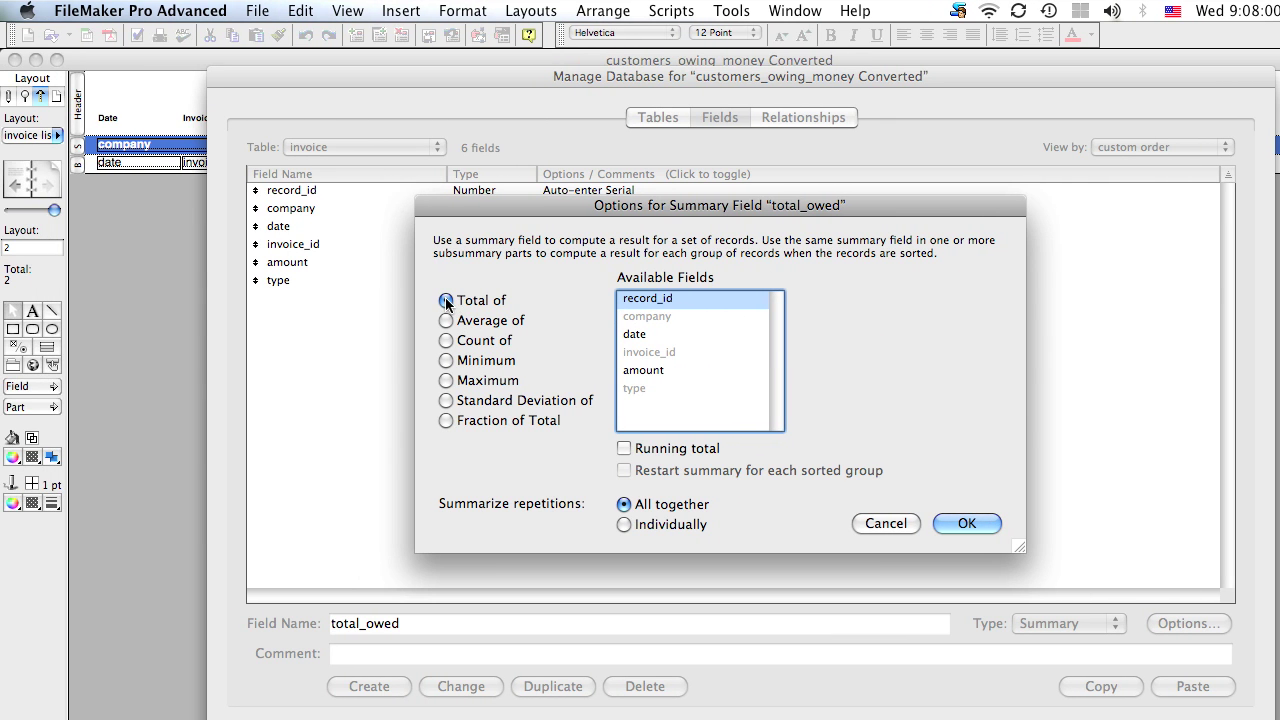
{"action": "left_click", "coordinate": [655, 372]}
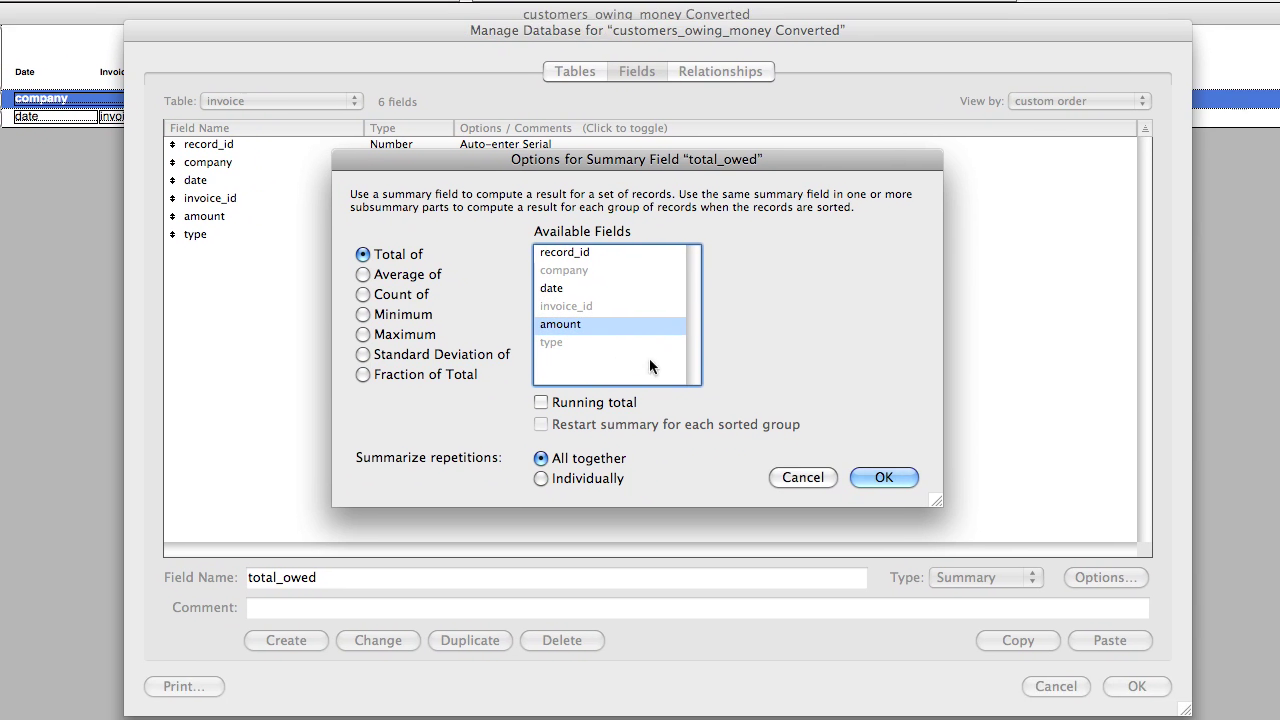
{"action": "left_click", "coordinate": [954, 511]}
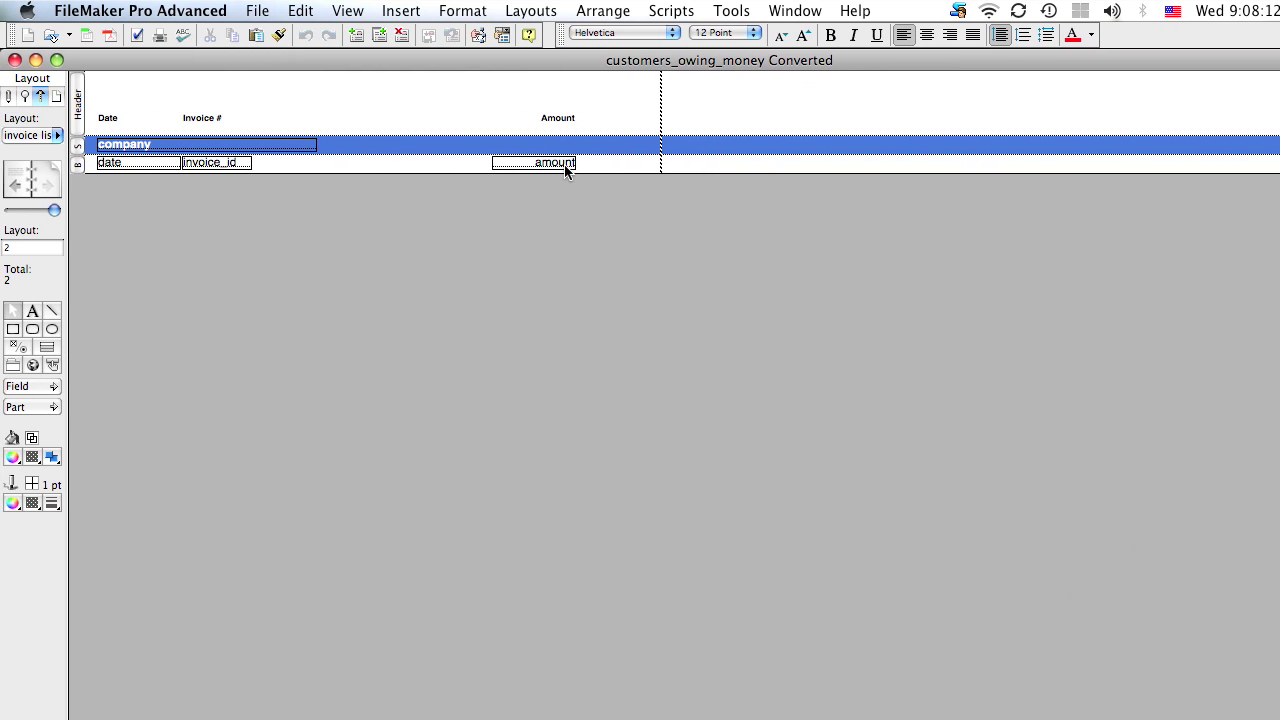
Step: Put a copy of amount in the blue company band, switch it to total_owed, and preview the totals
{"action": "left_click", "coordinate": [565, 168]}
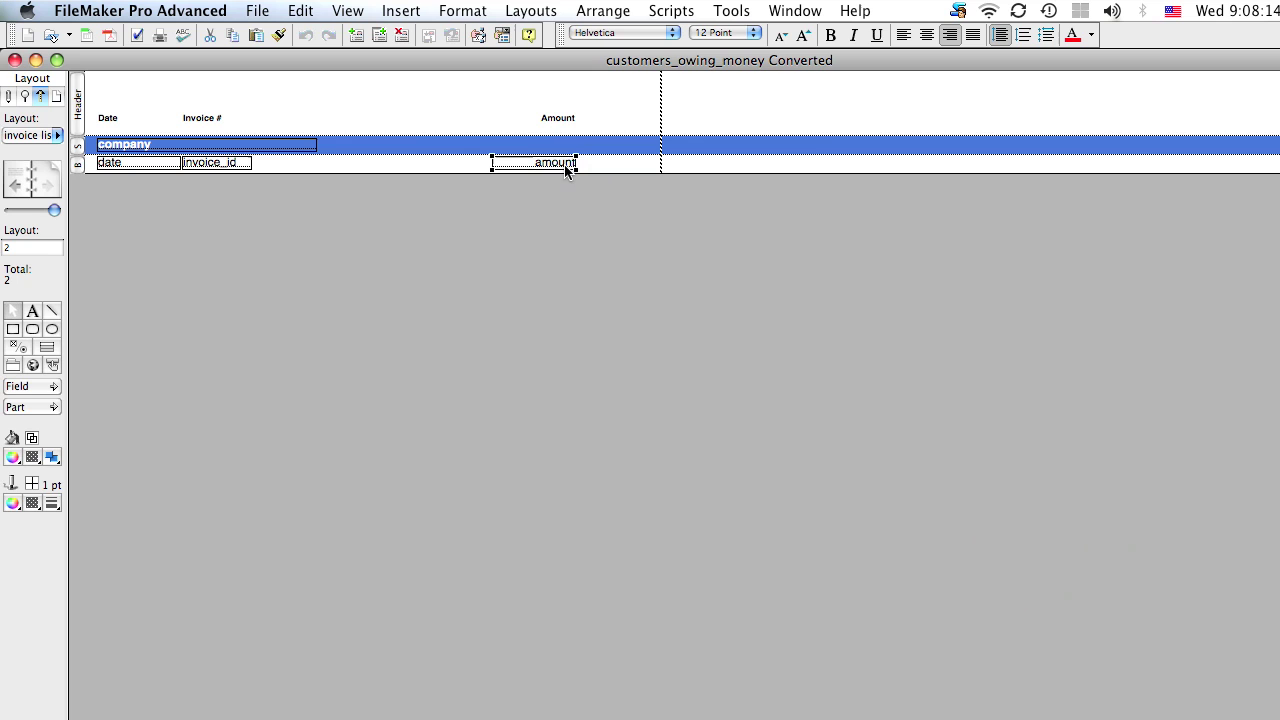
{"action": "key", "text": "super+d"}
{"action": "mouse_move", "coordinate": [564, 157]}
{"action": "left_mouse_down"}
{"action": "mouse_move", "coordinate": [560, 143]}
{"action": "mouse_move", "coordinate": [592, 153]}
{"action": "mouse_move", "coordinate": [565, 152]}
{"action": "left_mouse_up"}
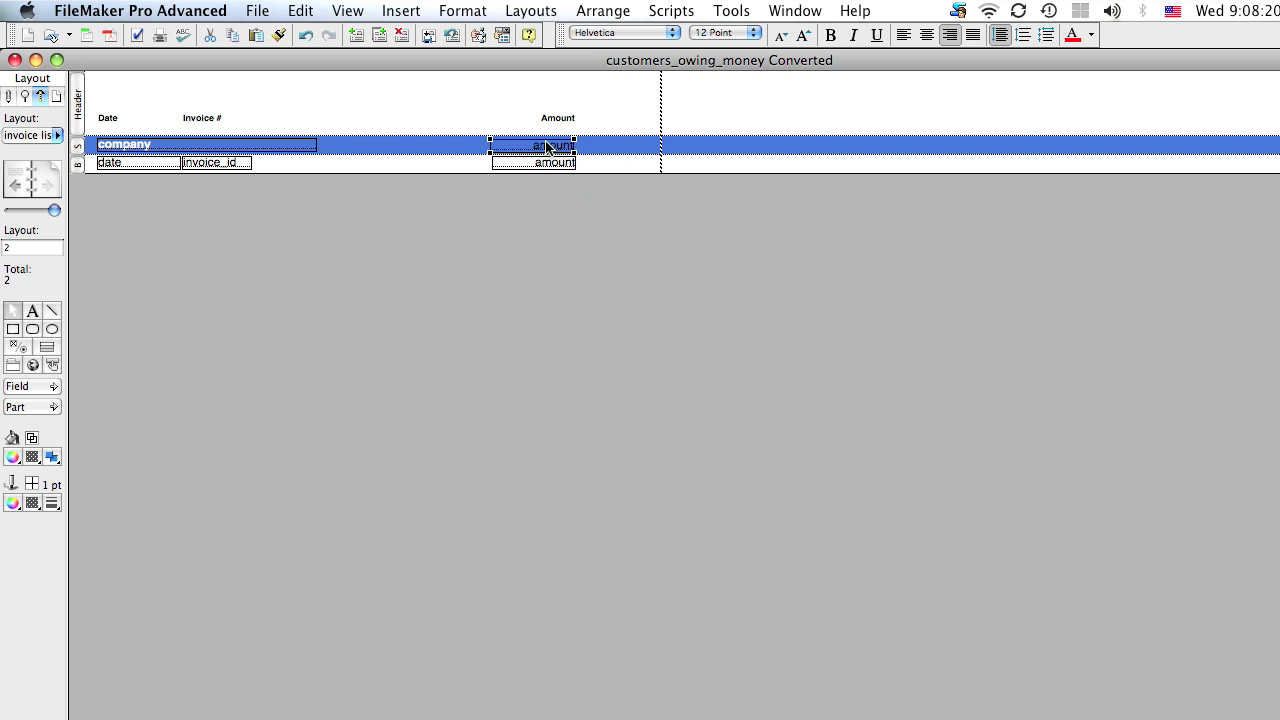
{"action": "double_click", "coordinate": [547, 147]}
{"action": "left_click", "coordinate": [970, 468]}
{"action": "left_click", "coordinate": [341, 8]}
{"action": "left_click", "coordinate": [375, 91]}
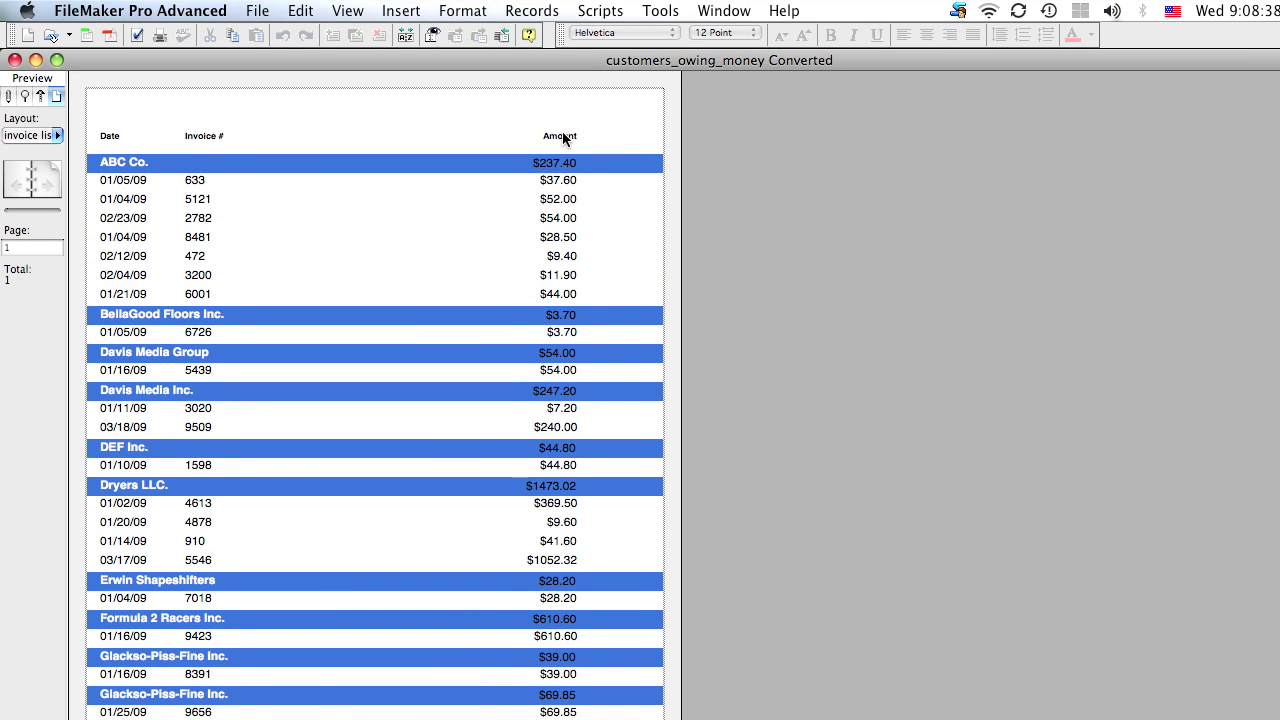
Step: Define total_owed as a summary field giving the Total of amount
{"action": "key", "text": "super+l"}
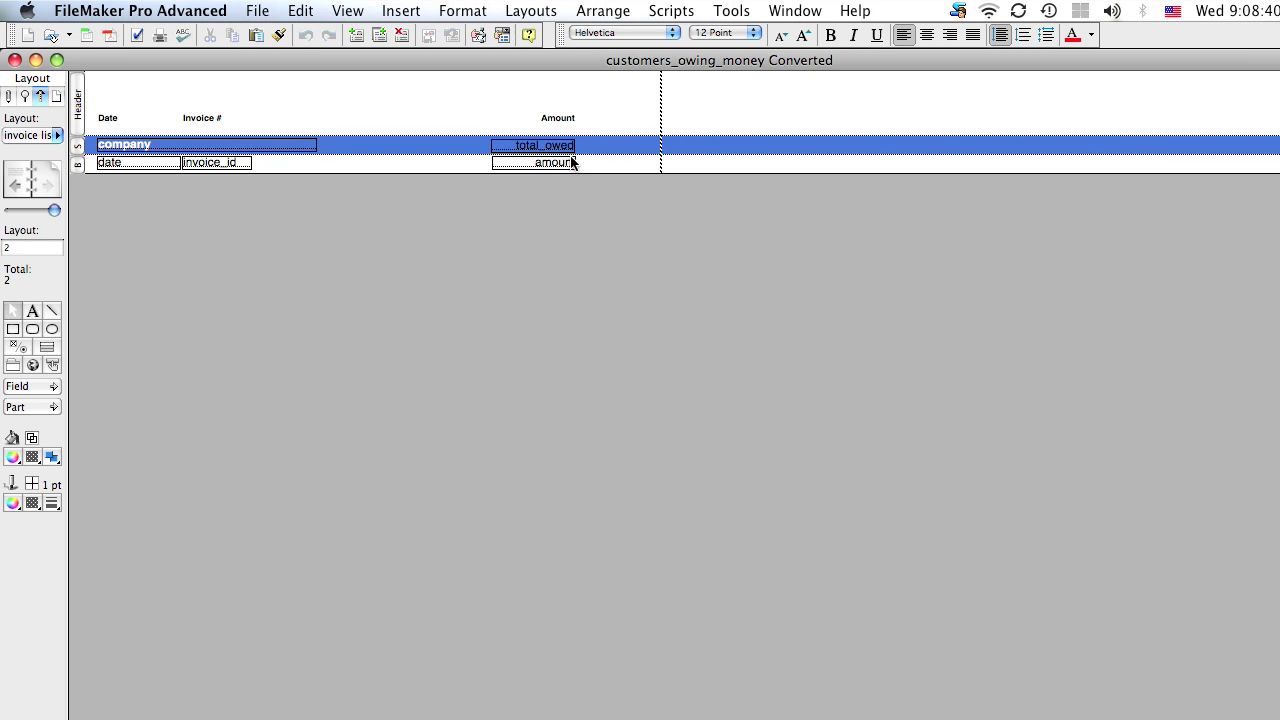
{"action": "left_click", "coordinate": [258, 10]}
{"action": "mouse_move", "coordinate": [300, 142]}
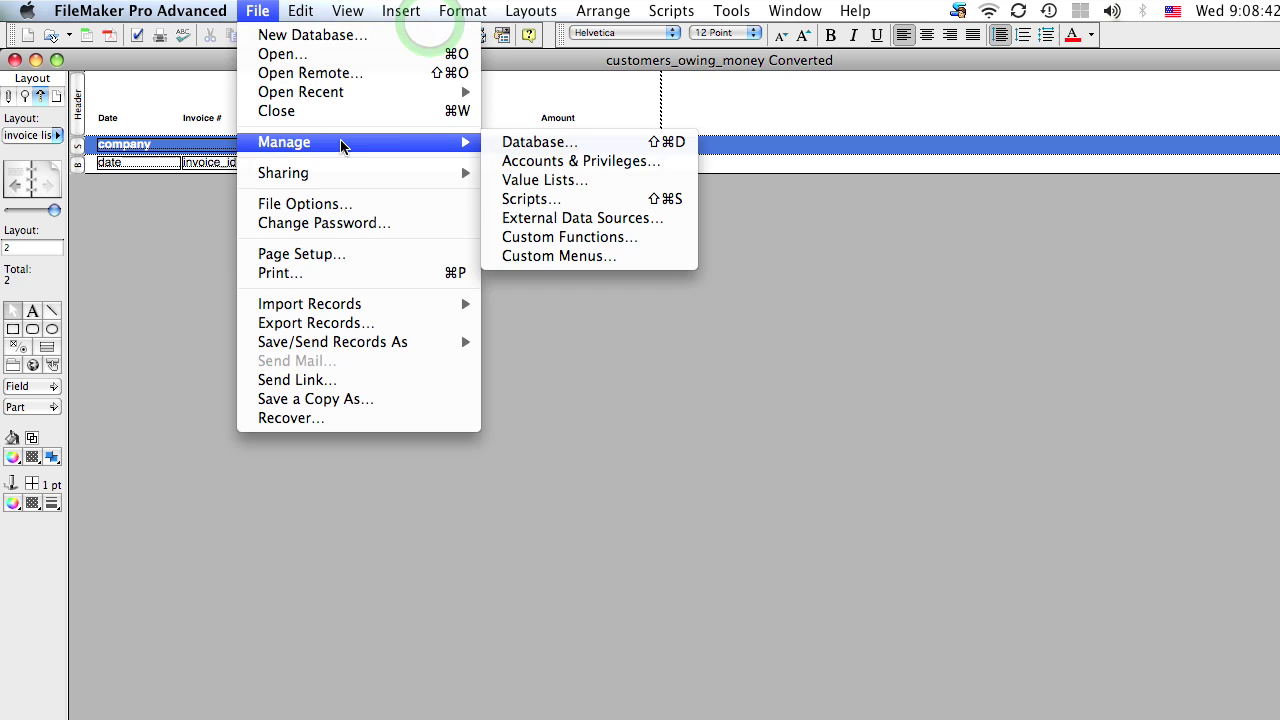
{"action": "left_click", "coordinate": [531, 141]}
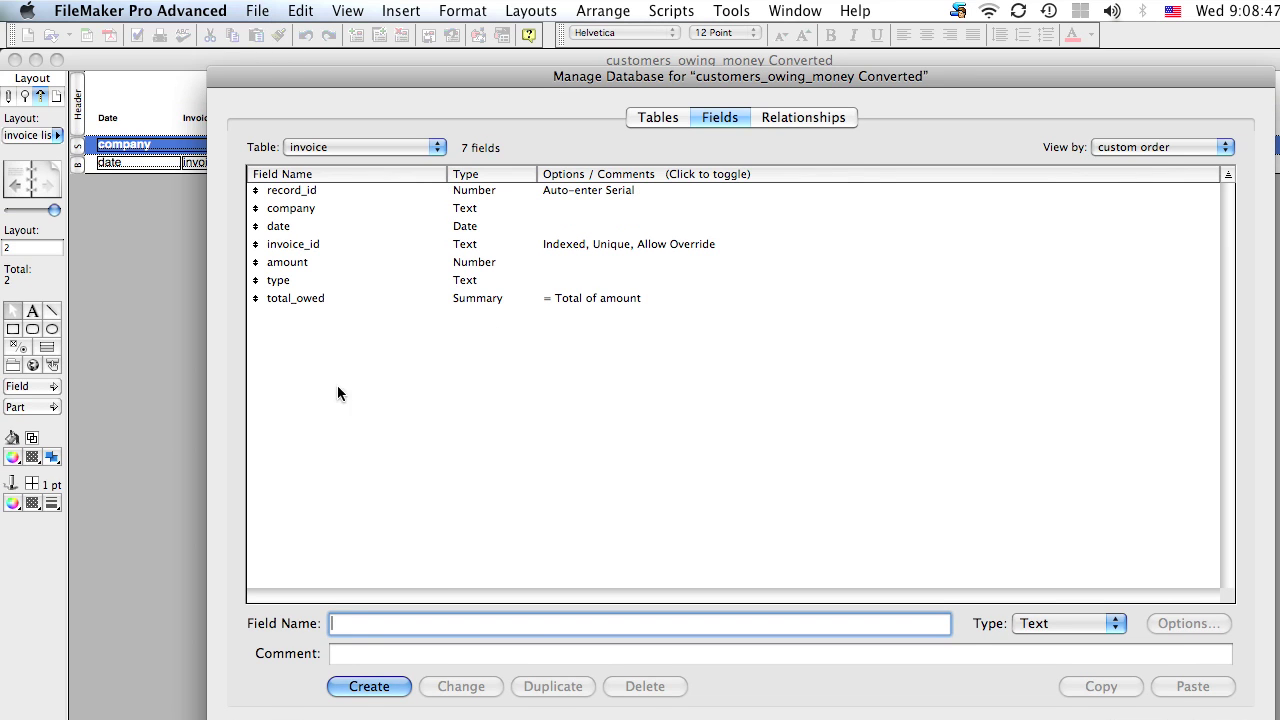
{"action": "double_click", "coordinate": [326, 297]}
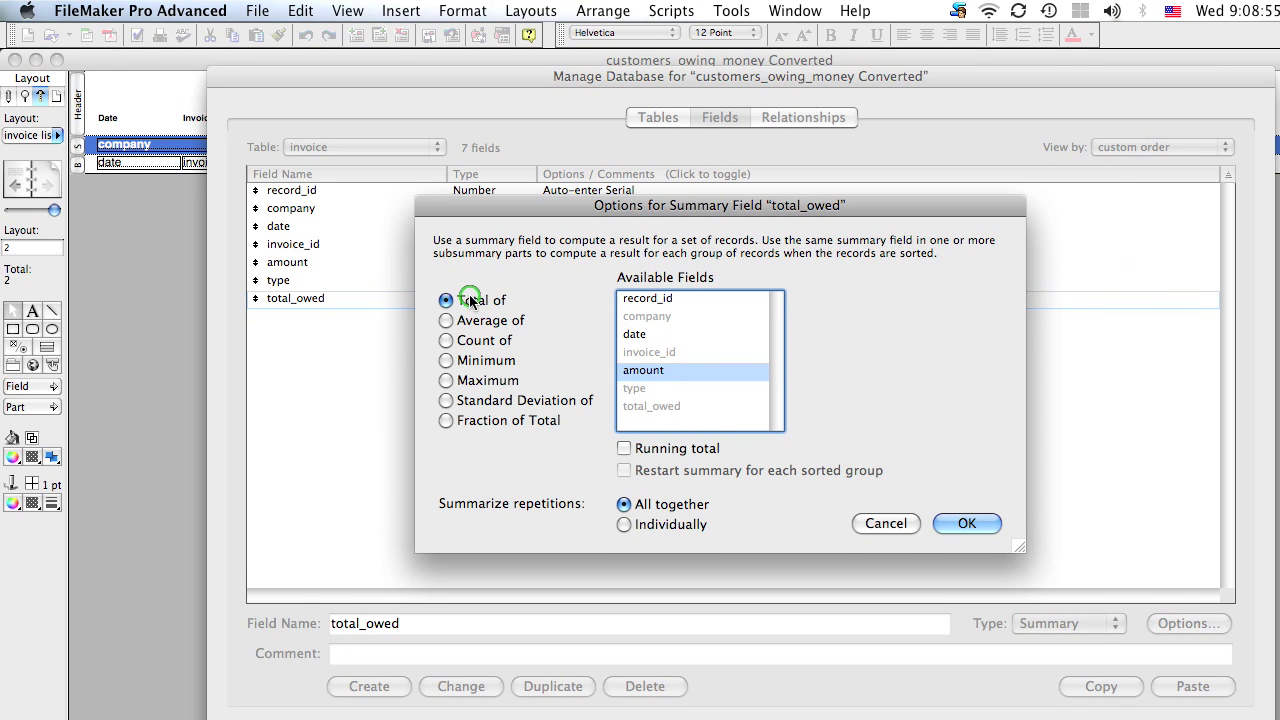
{"action": "left_click", "coordinate": [617, 346]}
{"action": "key", "text": "Return"}
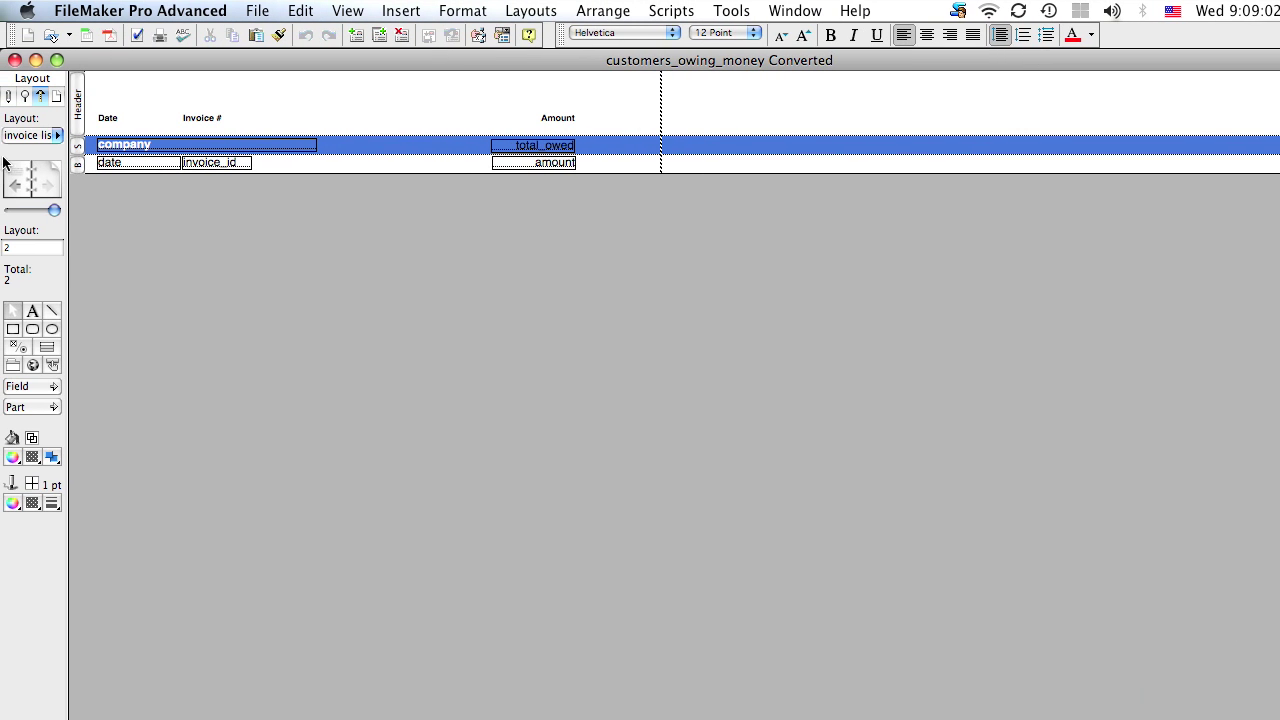
Step: Change the blue sub-summary part's break field from company to date
{"action": "double_click", "coordinate": [76, 149]}
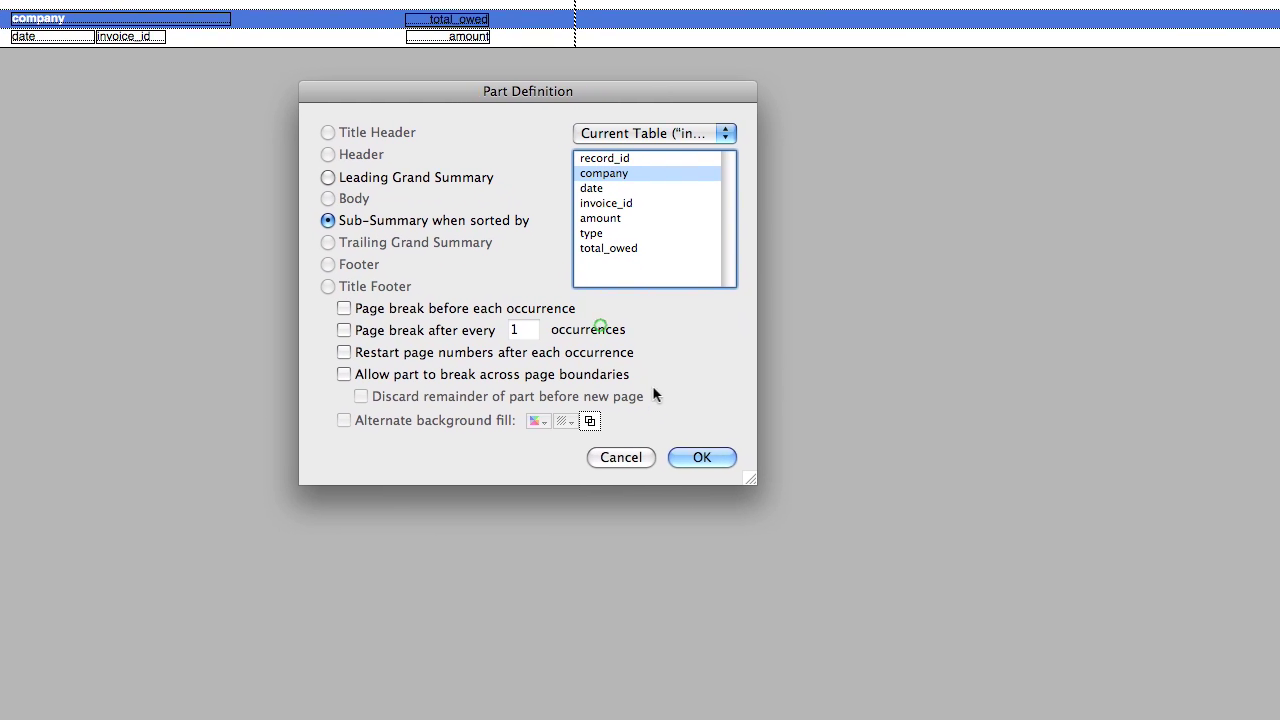
{"action": "left_click", "coordinate": [735, 583]}
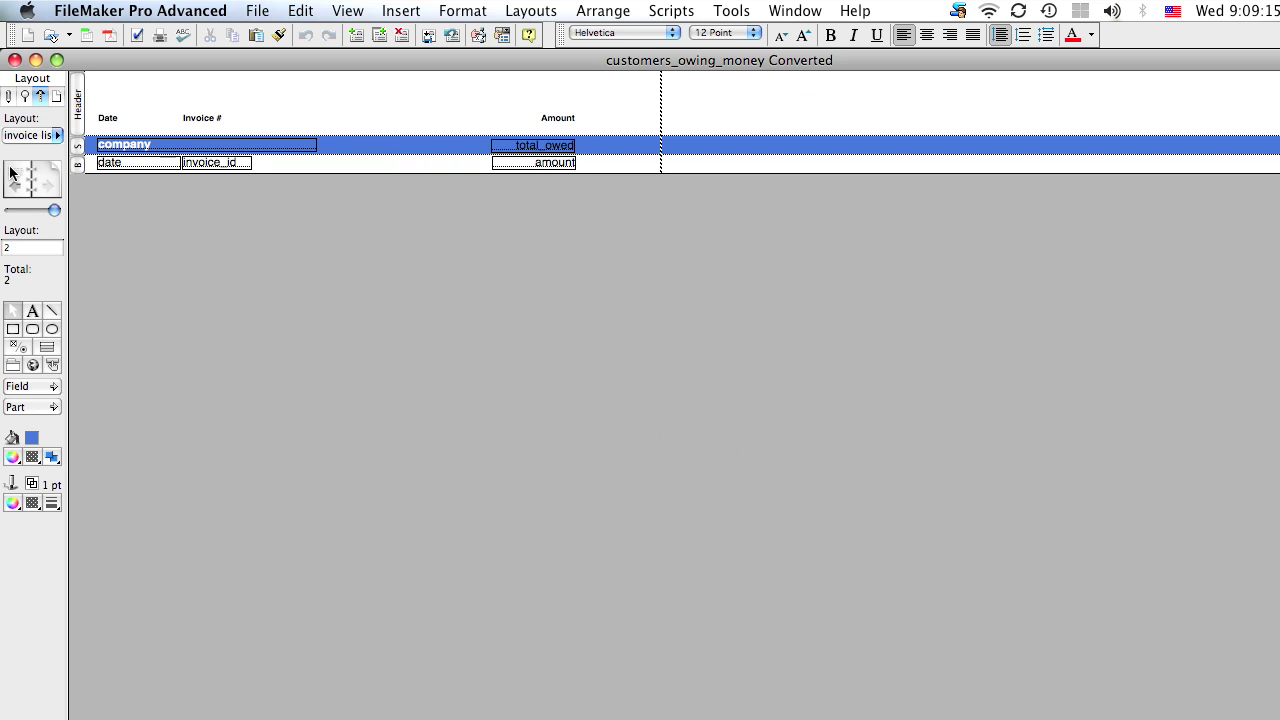
{"action": "double_click", "coordinate": [77, 153]}
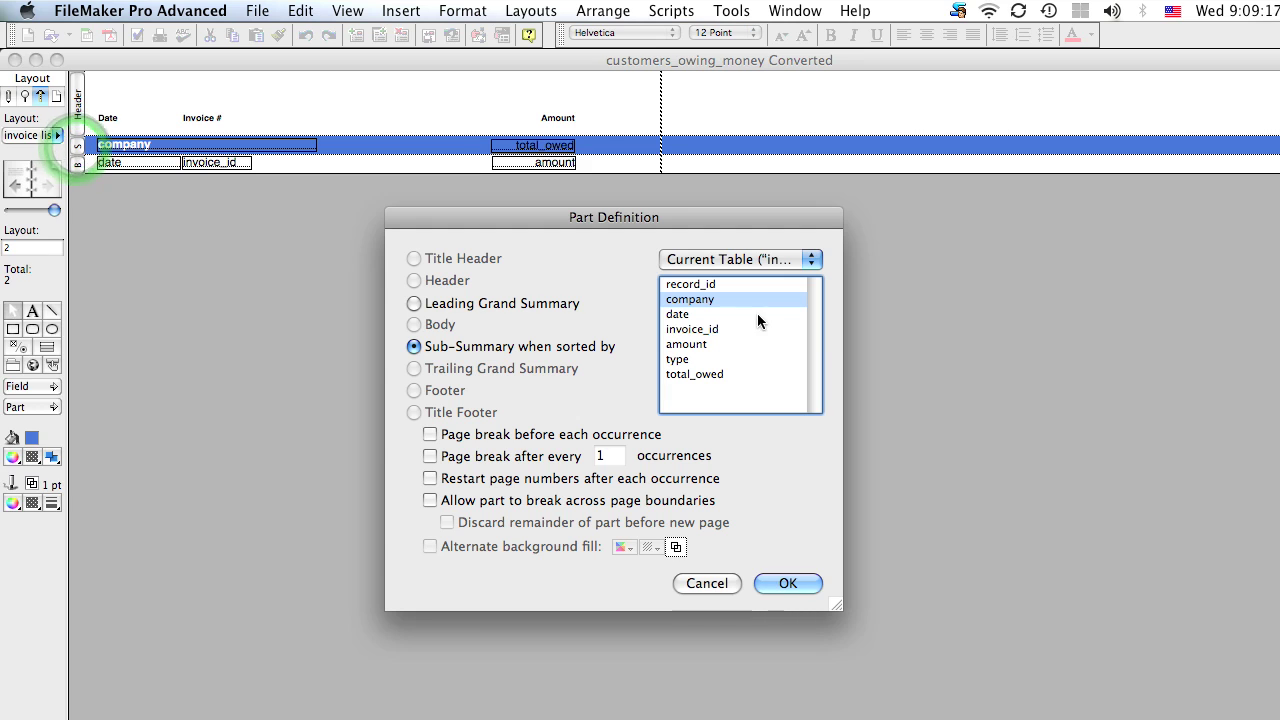
{"action": "left_click", "coordinate": [646, 316]}
{"action": "double_click", "coordinate": [639, 316]}
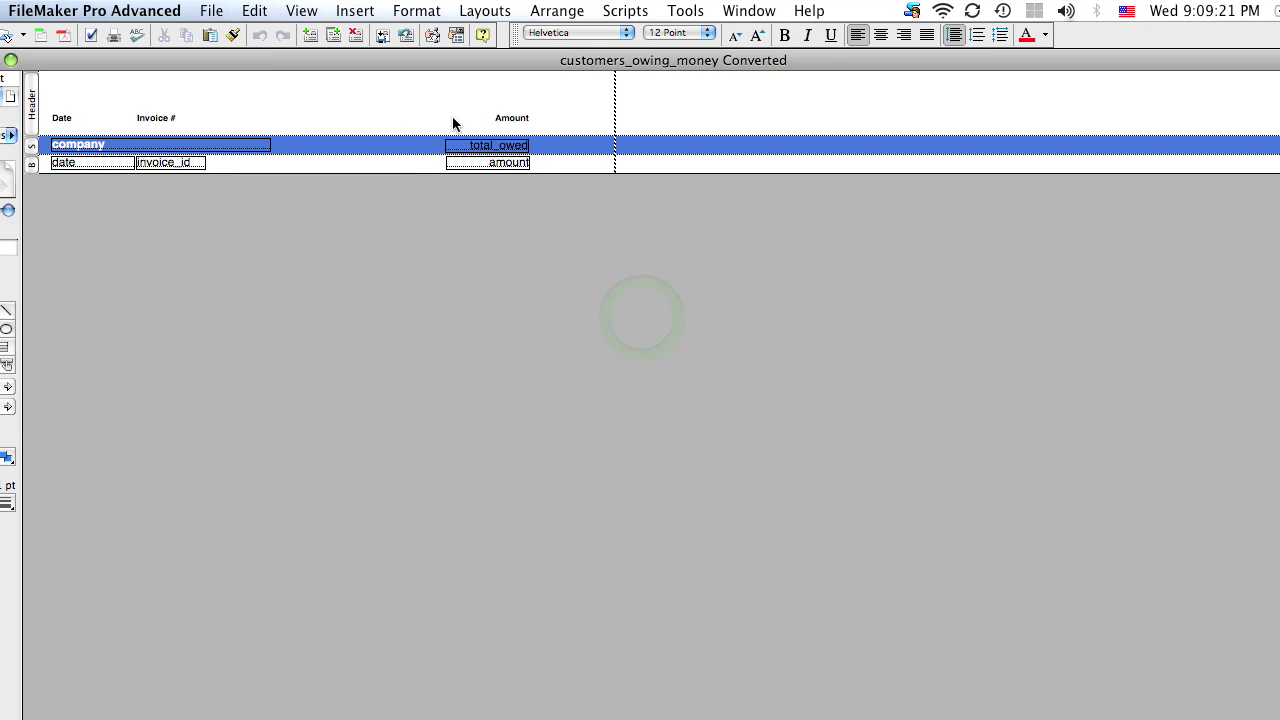
Step: Preview the report with the records sorted by date only
{"action": "left_click", "coordinate": [254, 10]}
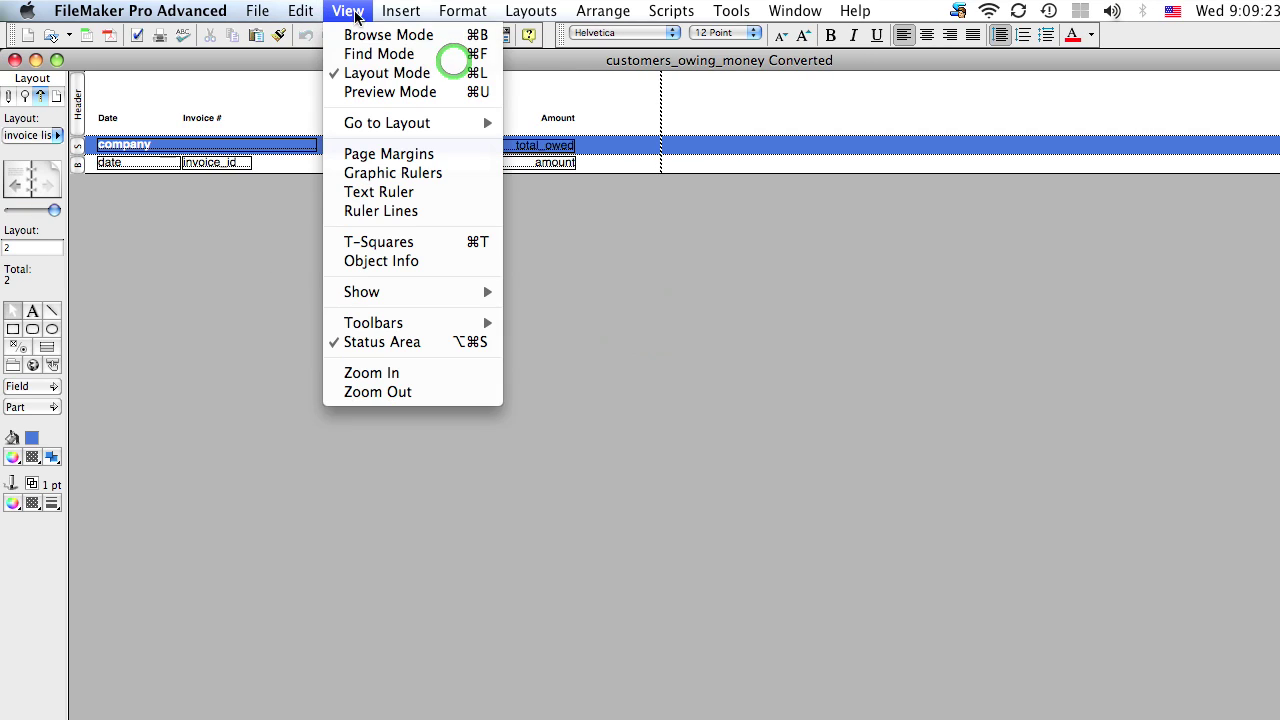
{"action": "left_click", "coordinate": [375, 91]}
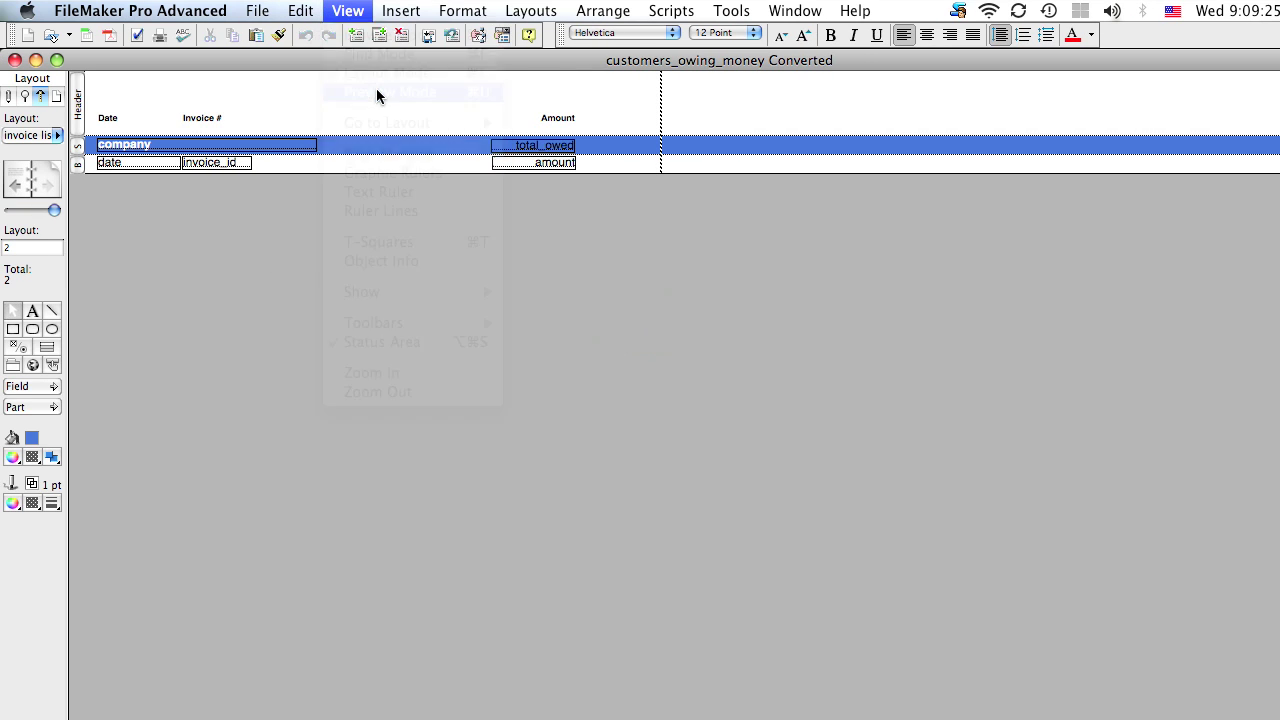
{"action": "key", "text": "super+s"}
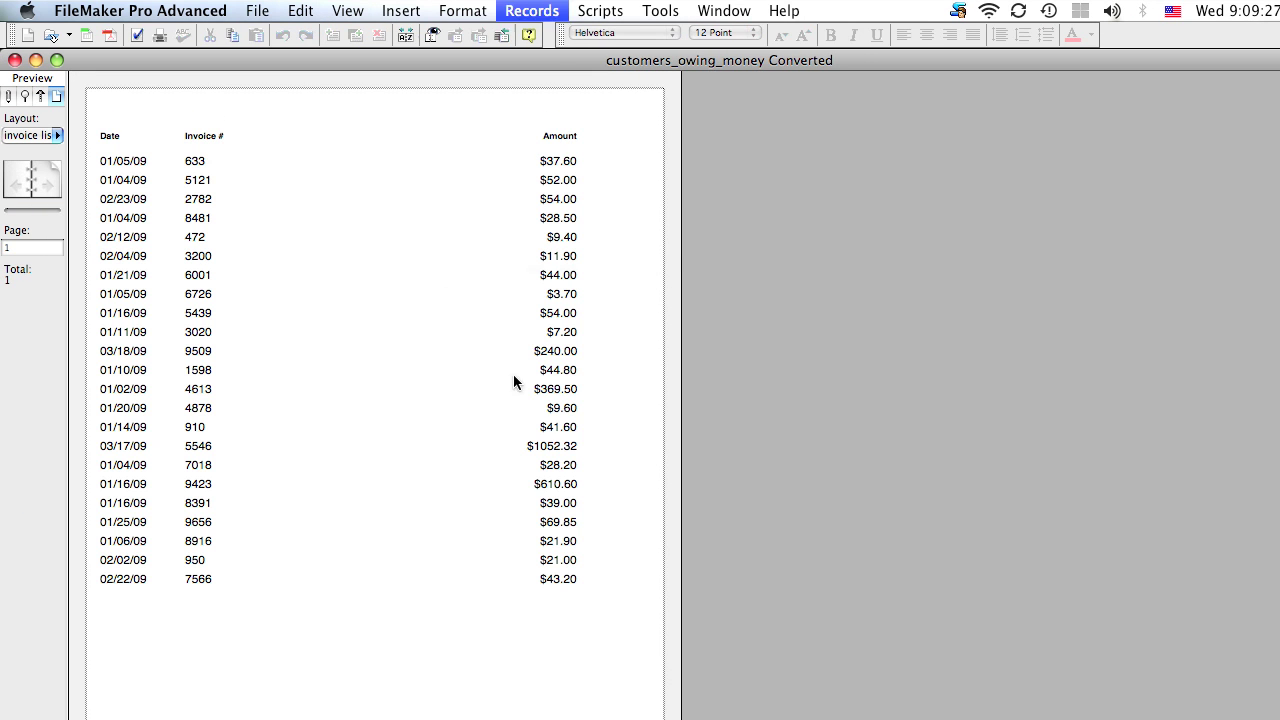
{"action": "left_click", "coordinate": [548, 353]}
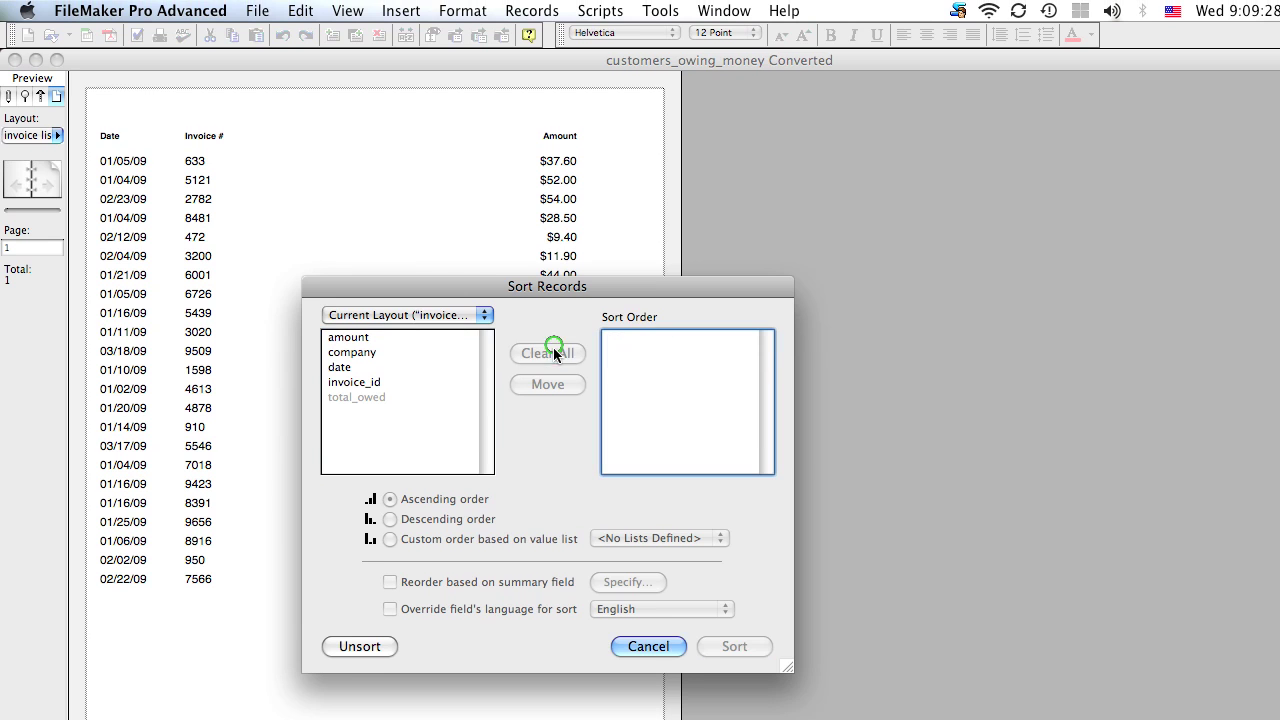
{"action": "double_click", "coordinate": [392, 365]}
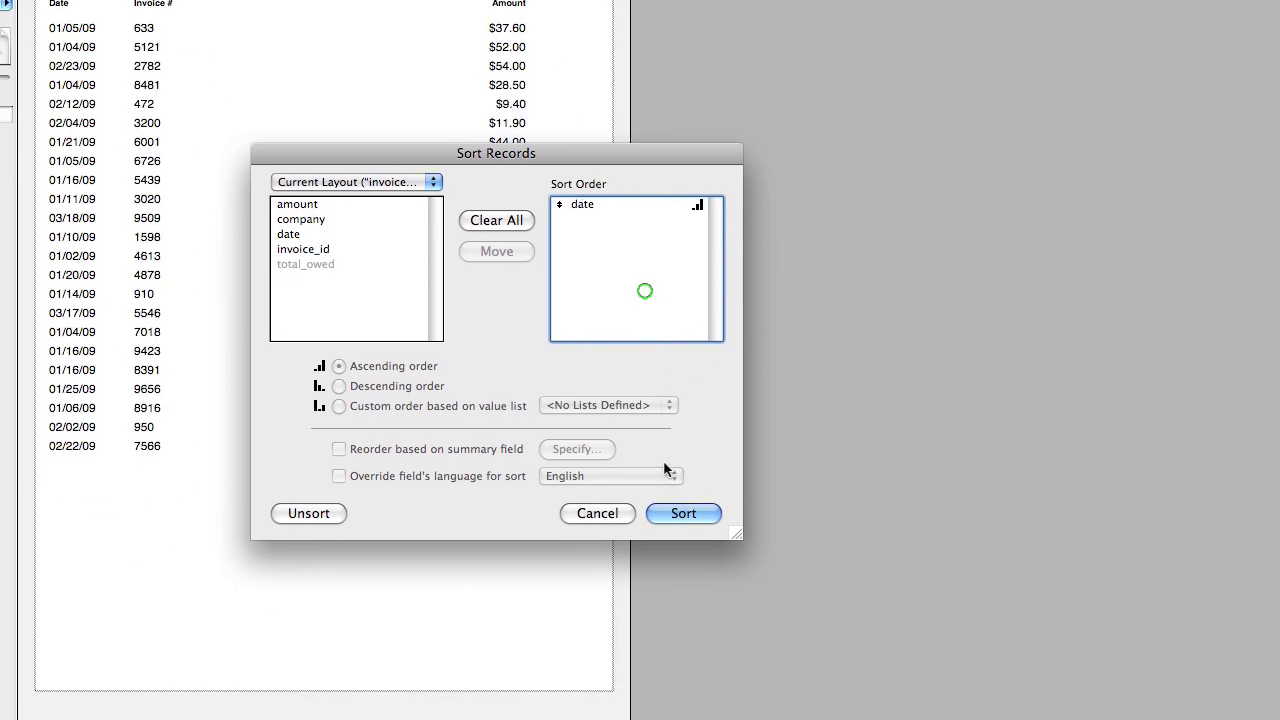
{"action": "left_click", "coordinate": [734, 646]}
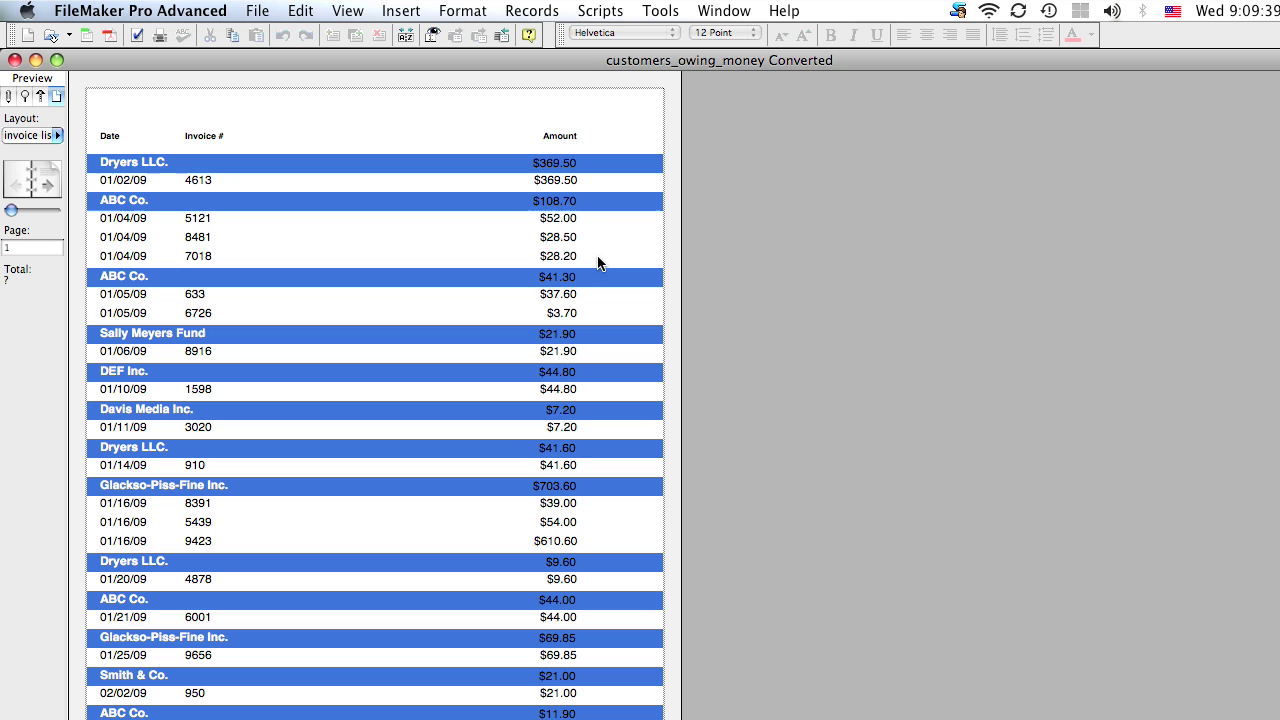
Step: Move the company field down into the body row with black text
{"action": "key", "text": "super+l"}
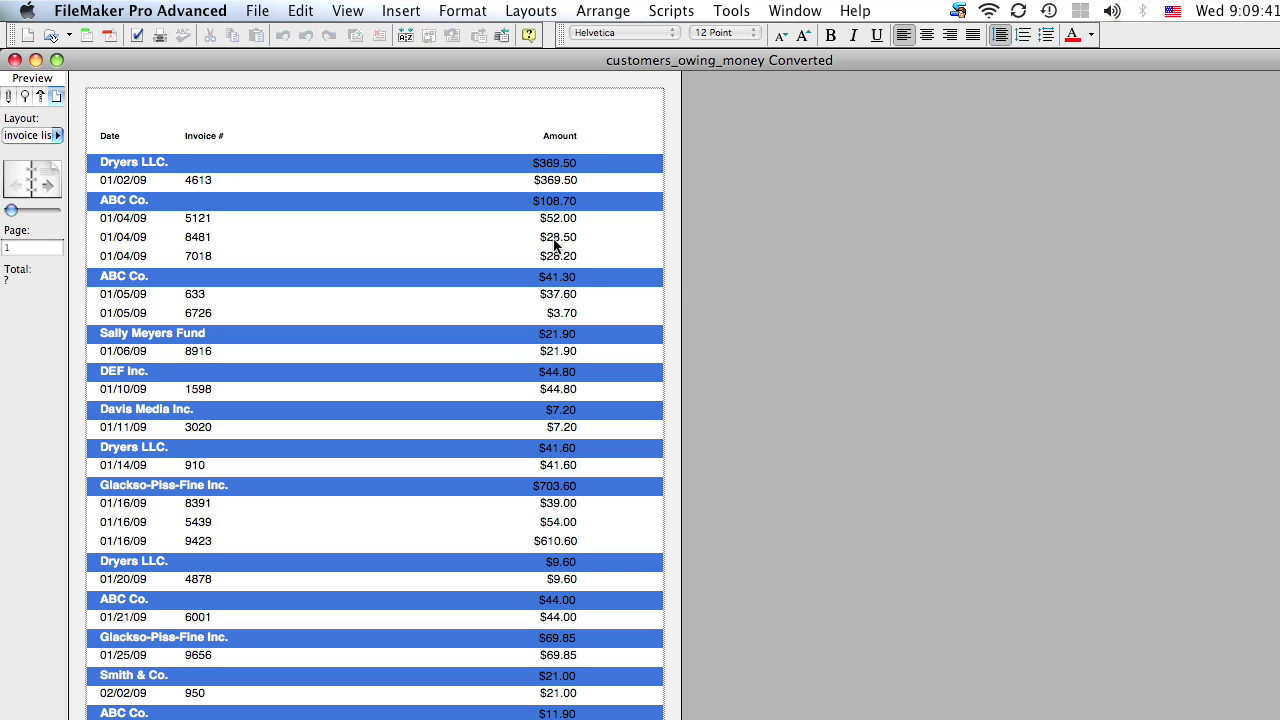
{"action": "left_click_drag", "start_coordinate": [166, 147], "coordinate": [331, 166]}
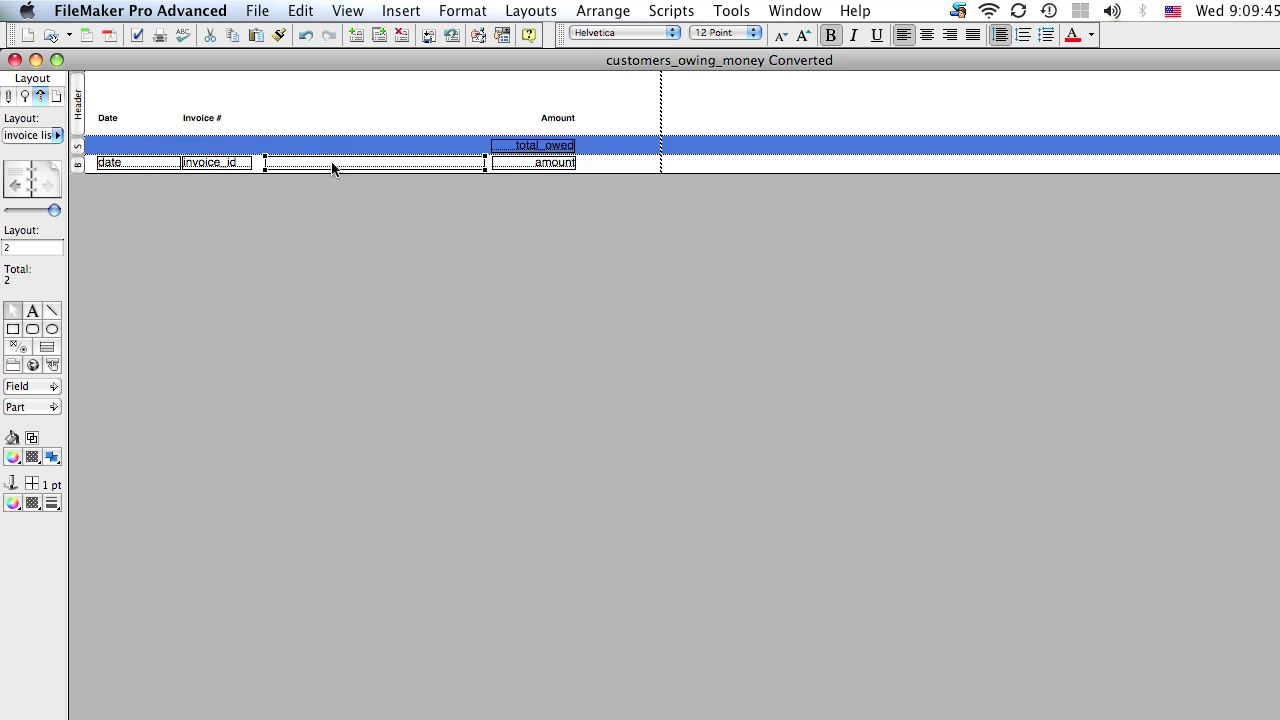
{"action": "left_click", "coordinate": [462, 10]}
{"action": "mouse_move", "coordinate": [586, 150]}
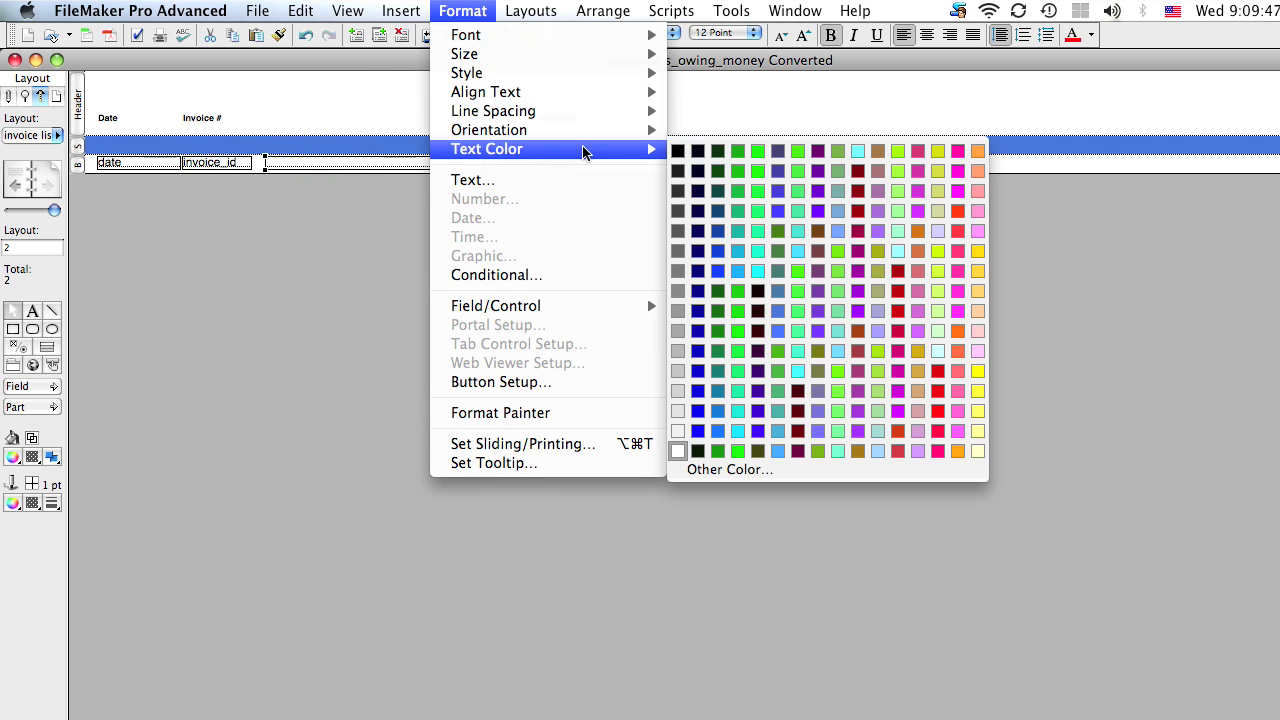
{"action": "left_click", "coordinate": [678, 153]}
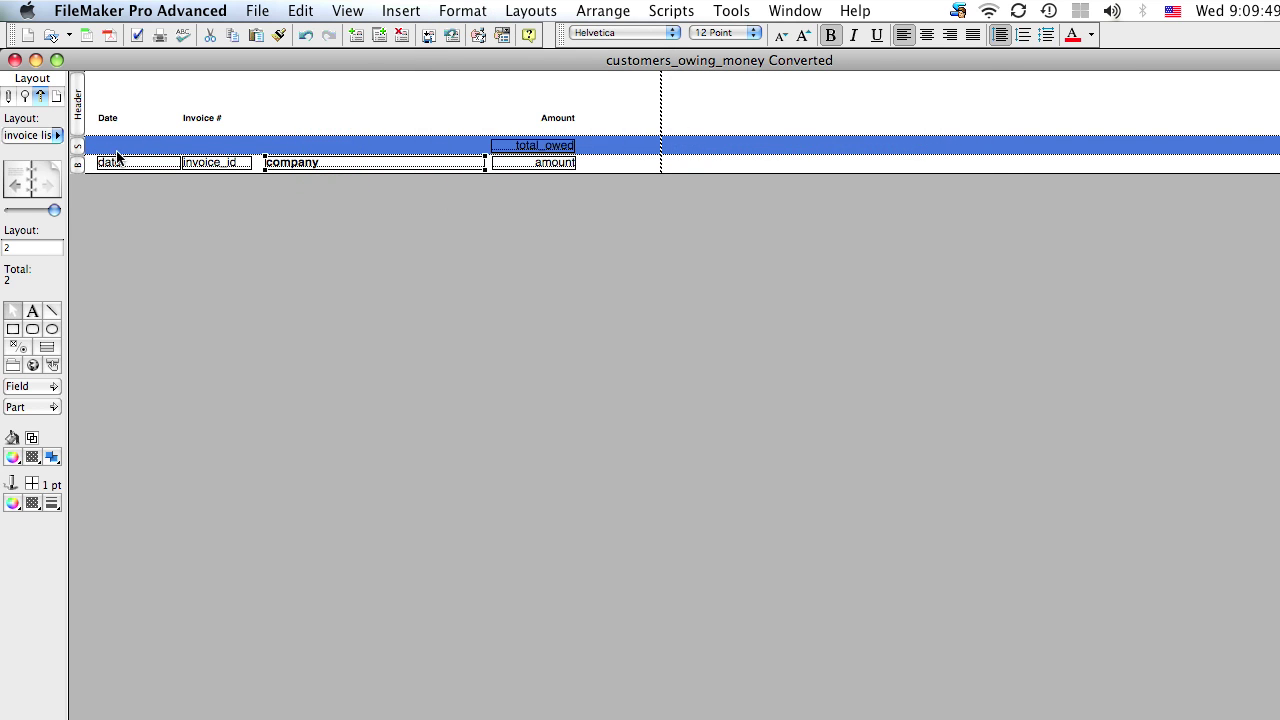
Step: Try date in the blue summary row in white text, preview it, then move date back to the body
{"action": "left_click_drag", "start_coordinate": [127, 166], "coordinate": [126, 148]}
{"action": "left_click", "coordinate": [503, 8]}
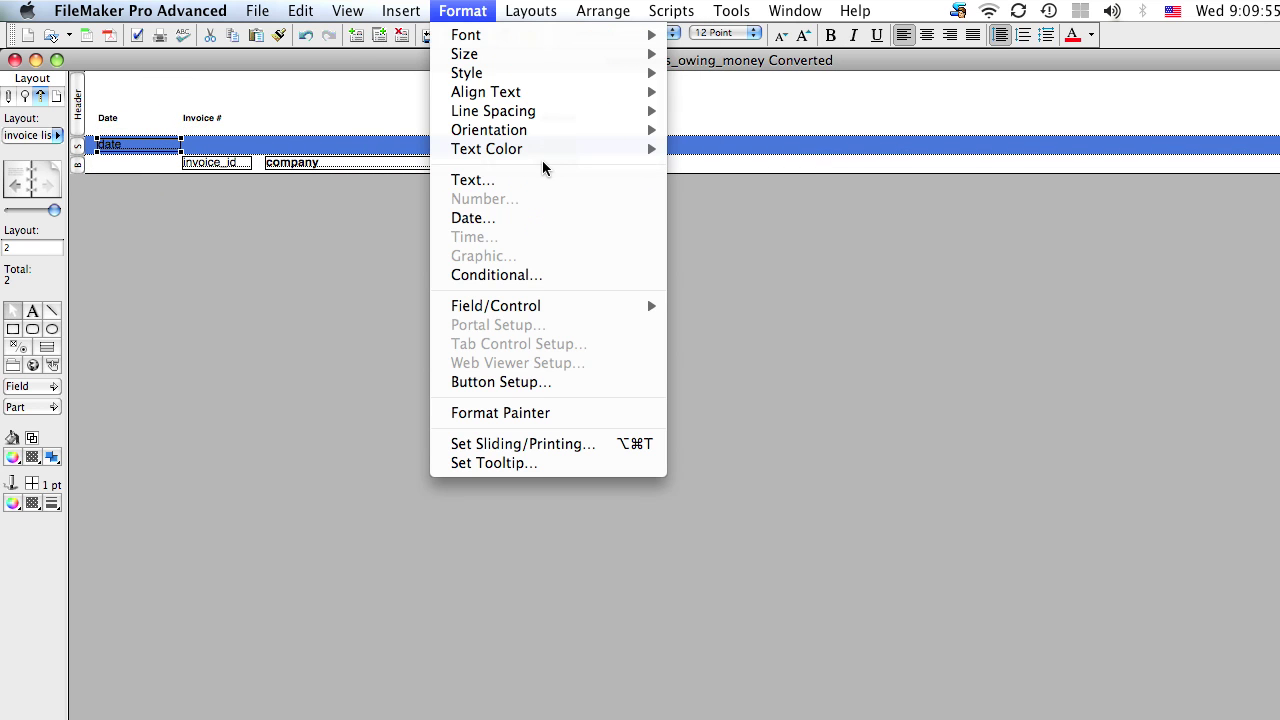
{"action": "mouse_move", "coordinate": [548, 152]}
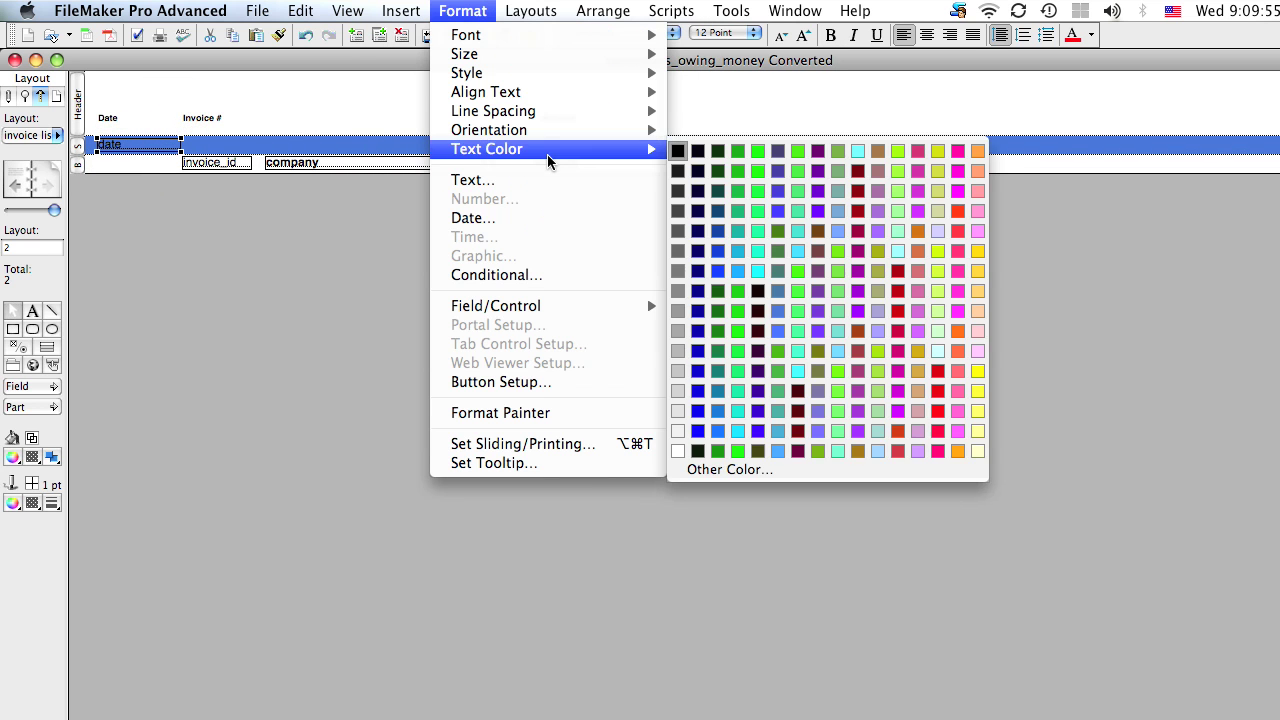
{"action": "left_click", "coordinate": [680, 448]}
{"action": "key", "text": "super+u"}
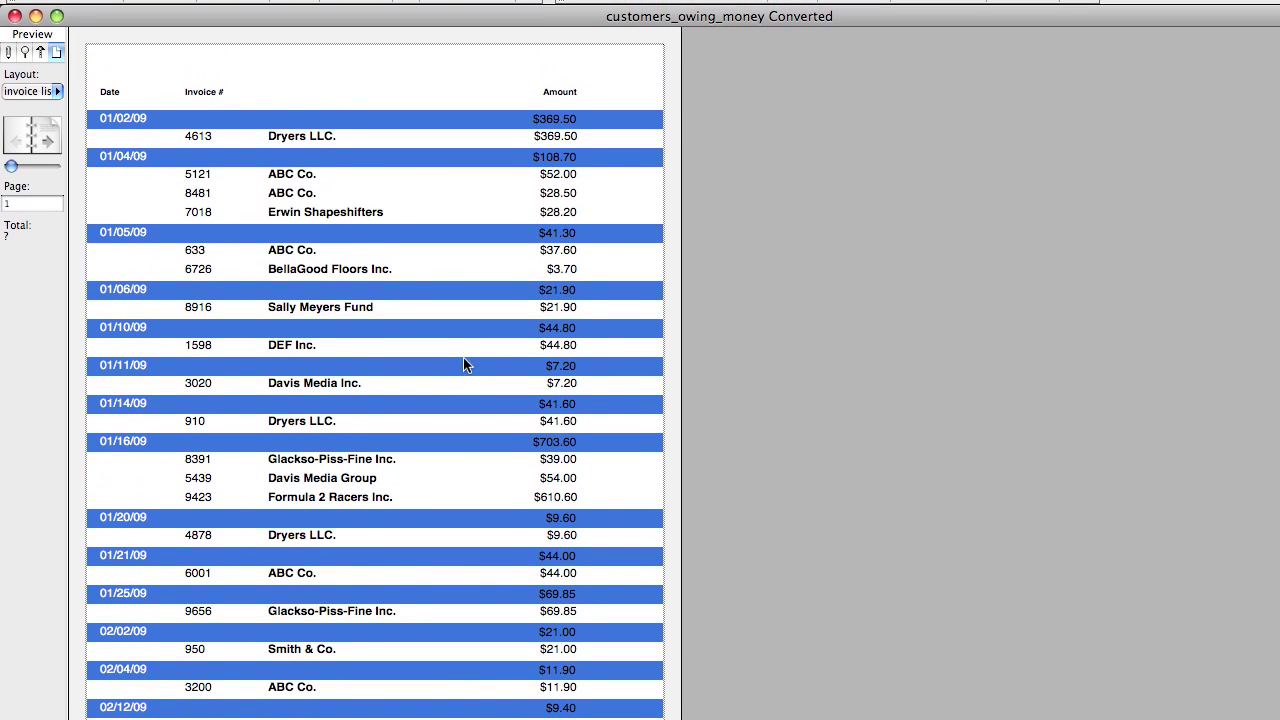
{"action": "key", "text": "super+l"}
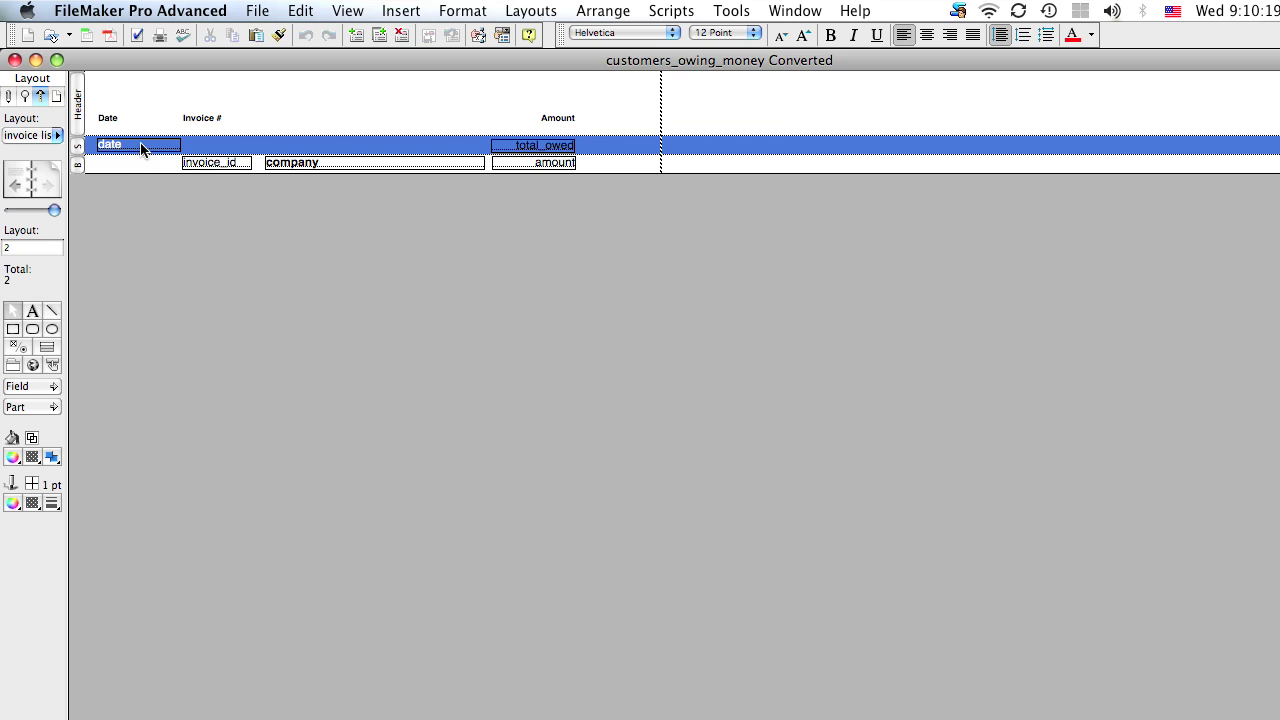
{"action": "mouse_move", "coordinate": [141, 148]}
{"action": "left_mouse_down"}
{"action": "mouse_move", "coordinate": [138, 163]}
{"action": "mouse_move", "coordinate": [149, 160]}
{"action": "left_mouse_up"}
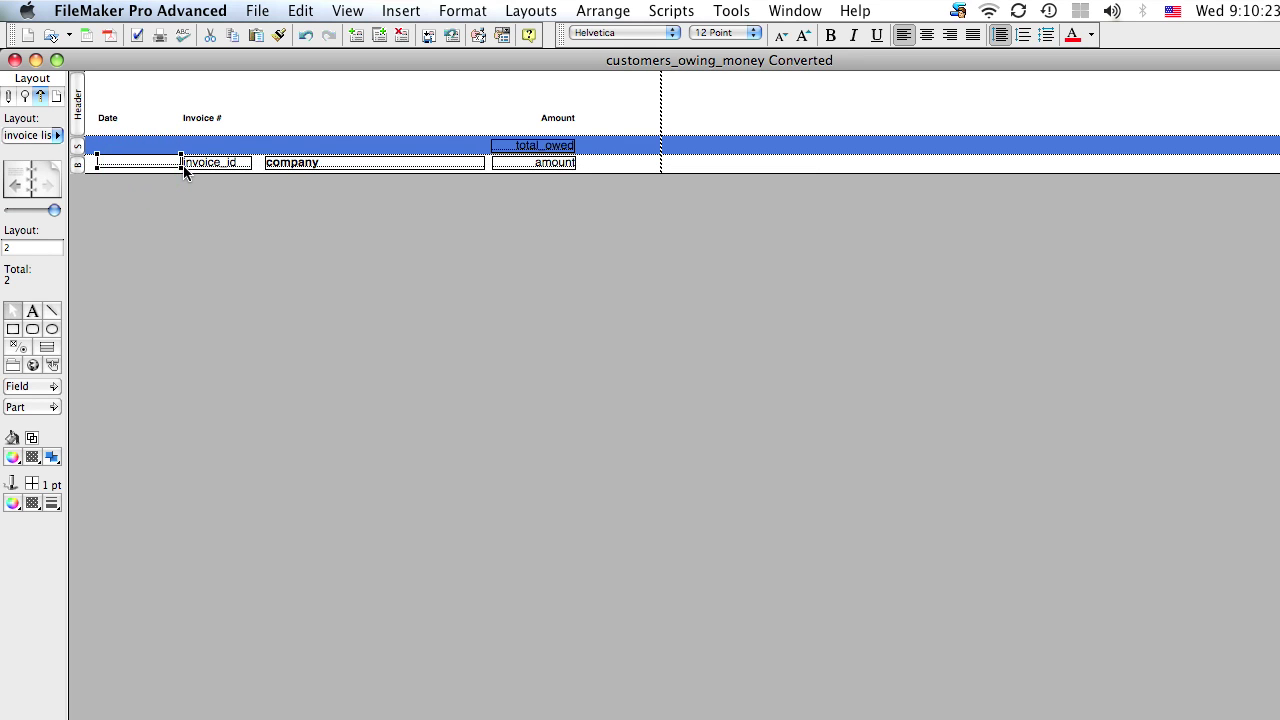
Step: Nudge the date field down and make its text black
{"action": "key", "text": "Down"}
{"action": "key", "text": "Down"}
{"action": "key", "text": "Down"}
{"action": "left_click", "coordinate": [462, 10]}
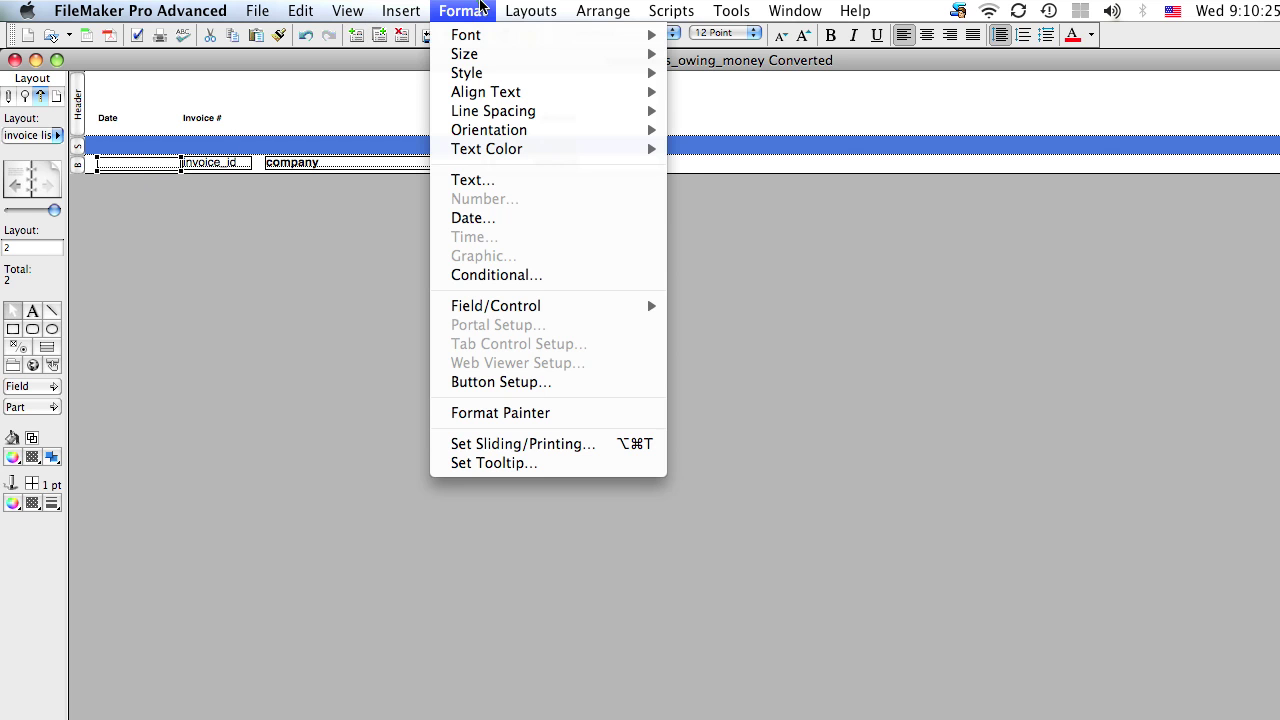
{"action": "mouse_move", "coordinate": [517, 150]}
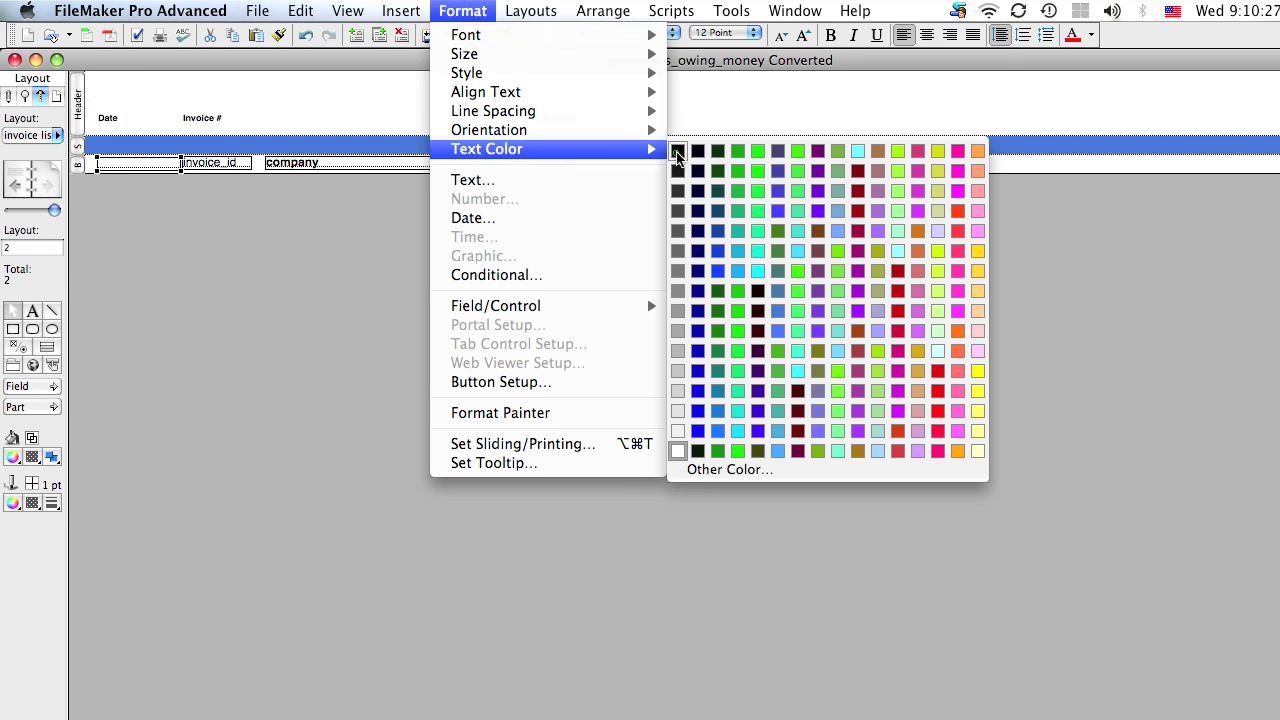
{"action": "left_click", "coordinate": [674, 149]}
Step: Move company up into the blue sub-summary row and make its text white
{"action": "left_click_drag", "start_coordinate": [260, 162], "coordinate": [137, 148]}
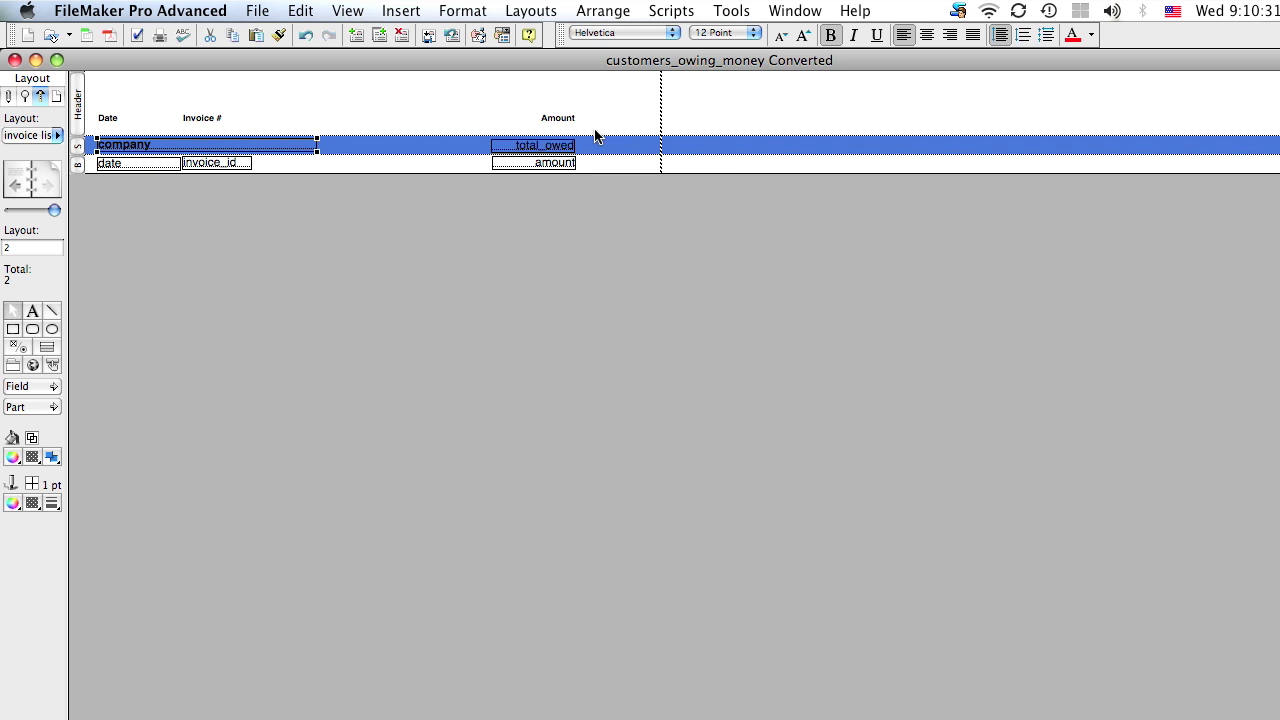
{"action": "left_click", "coordinate": [462, 10]}
{"action": "mouse_move", "coordinate": [551, 152]}
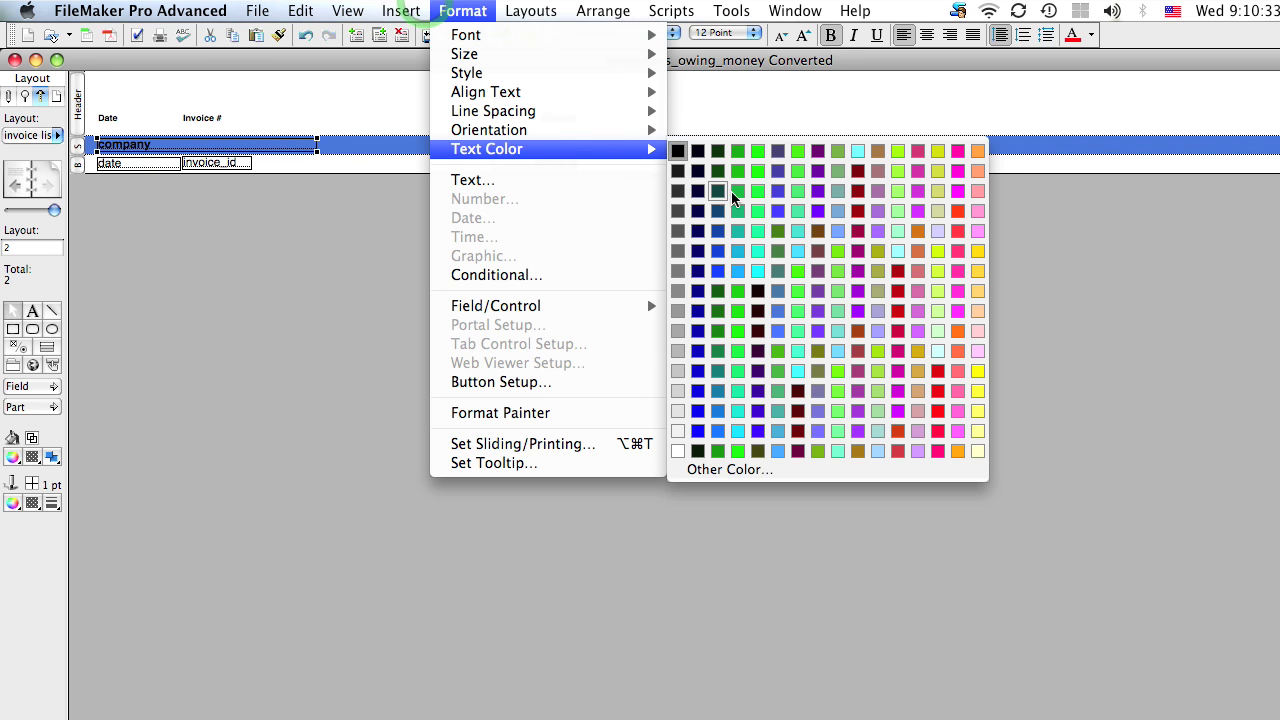
{"action": "left_click", "coordinate": [675, 422]}
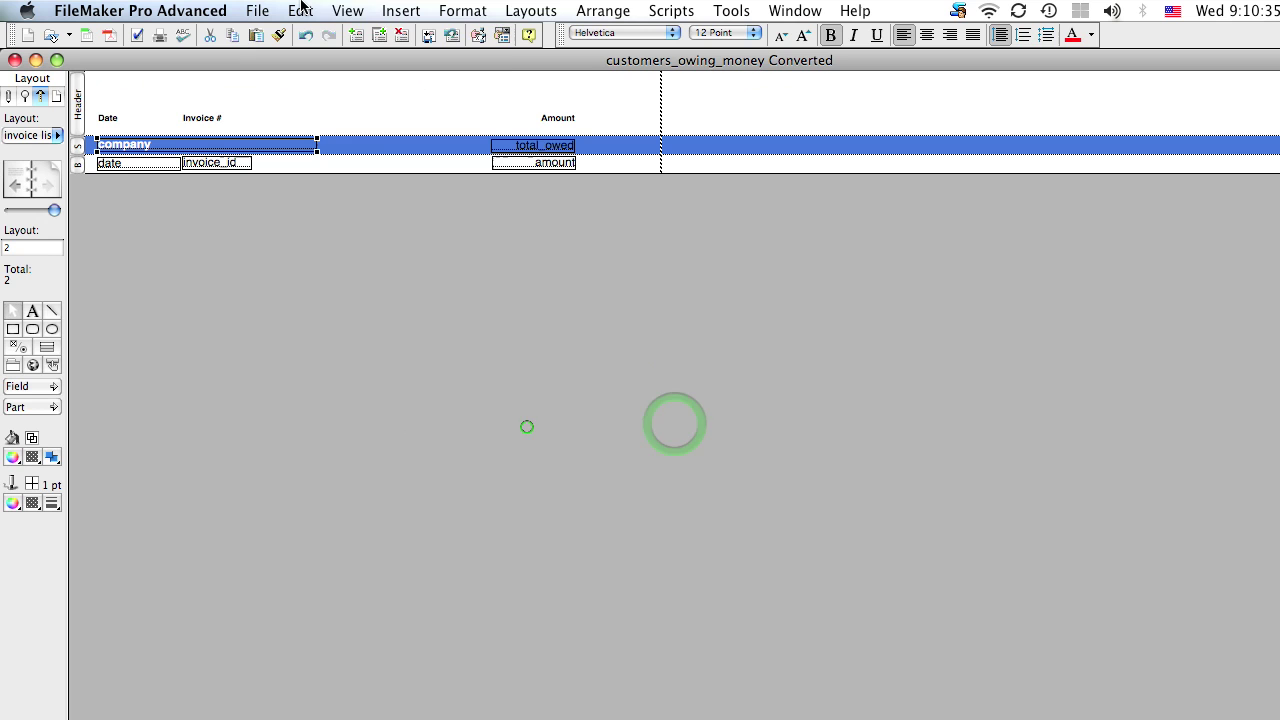
{"action": "left_click", "coordinate": [347, 10]}
Step: Preview the report, try a sort by company, and leave the records unsorted
{"action": "left_click", "coordinate": [380, 89]}
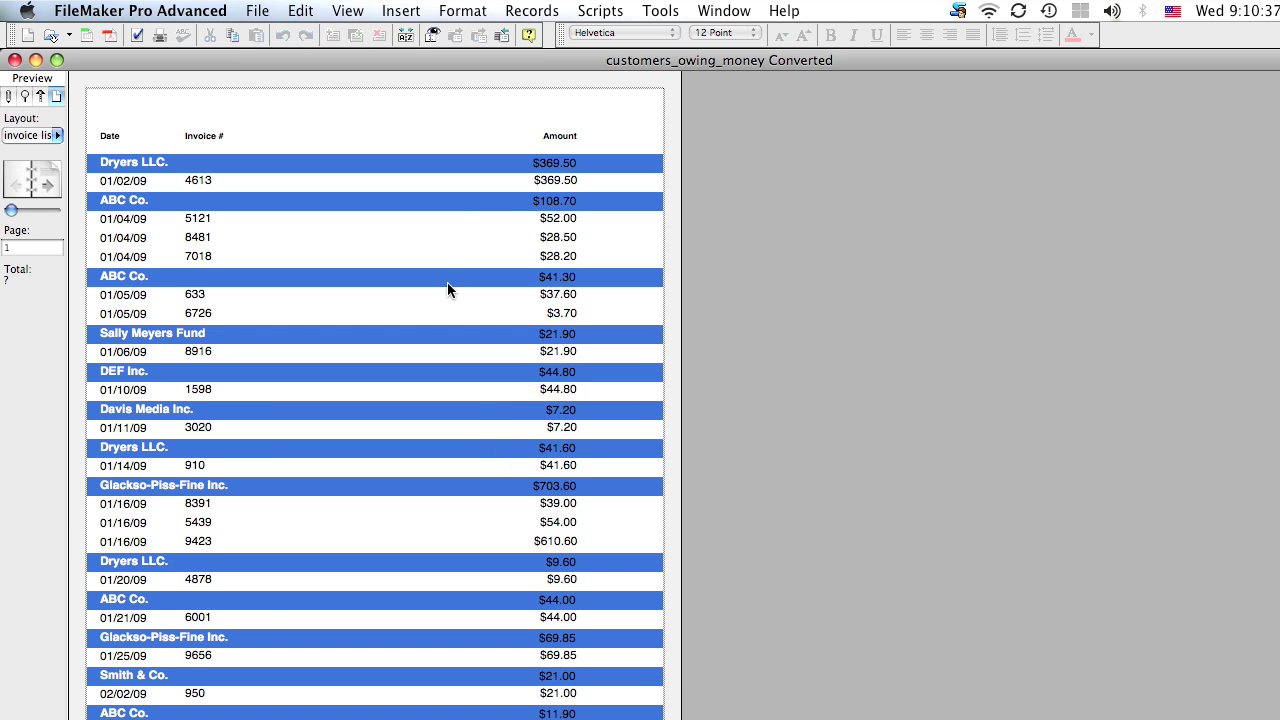
{"action": "key", "text": "super+s"}
{"action": "left_click", "coordinate": [578, 353]}
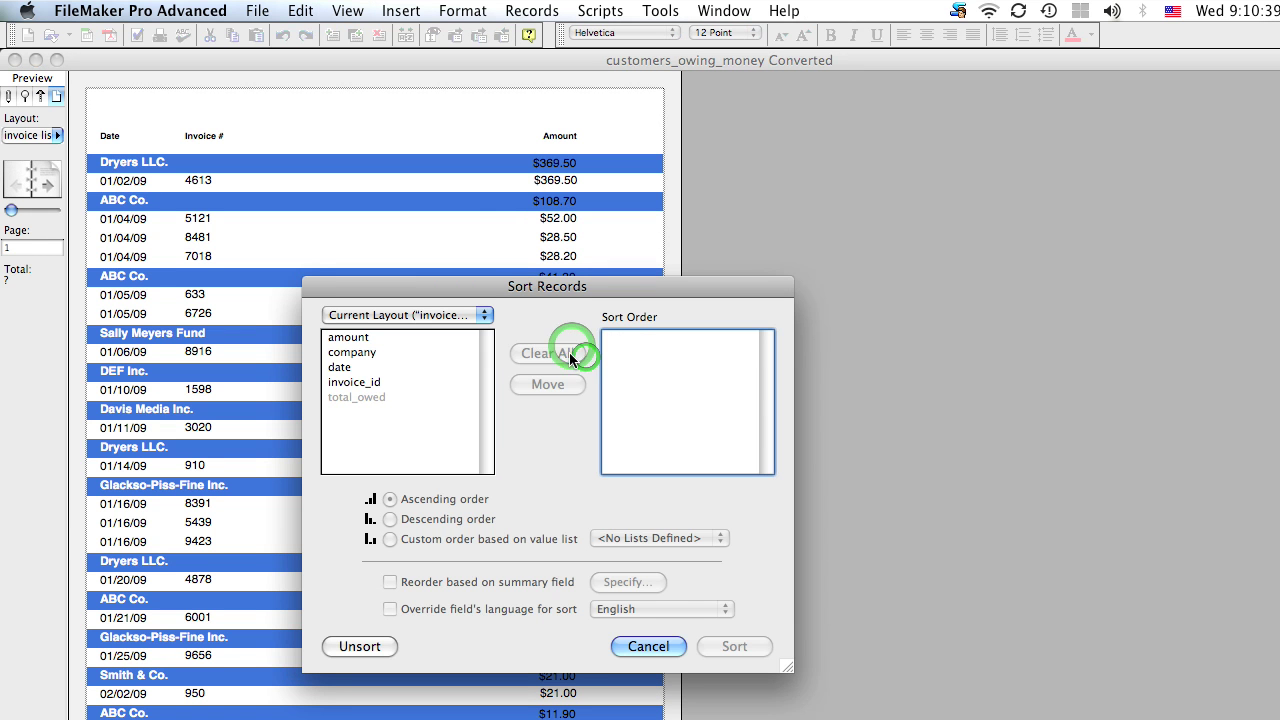
{"action": "double_click", "coordinate": [400, 354]}
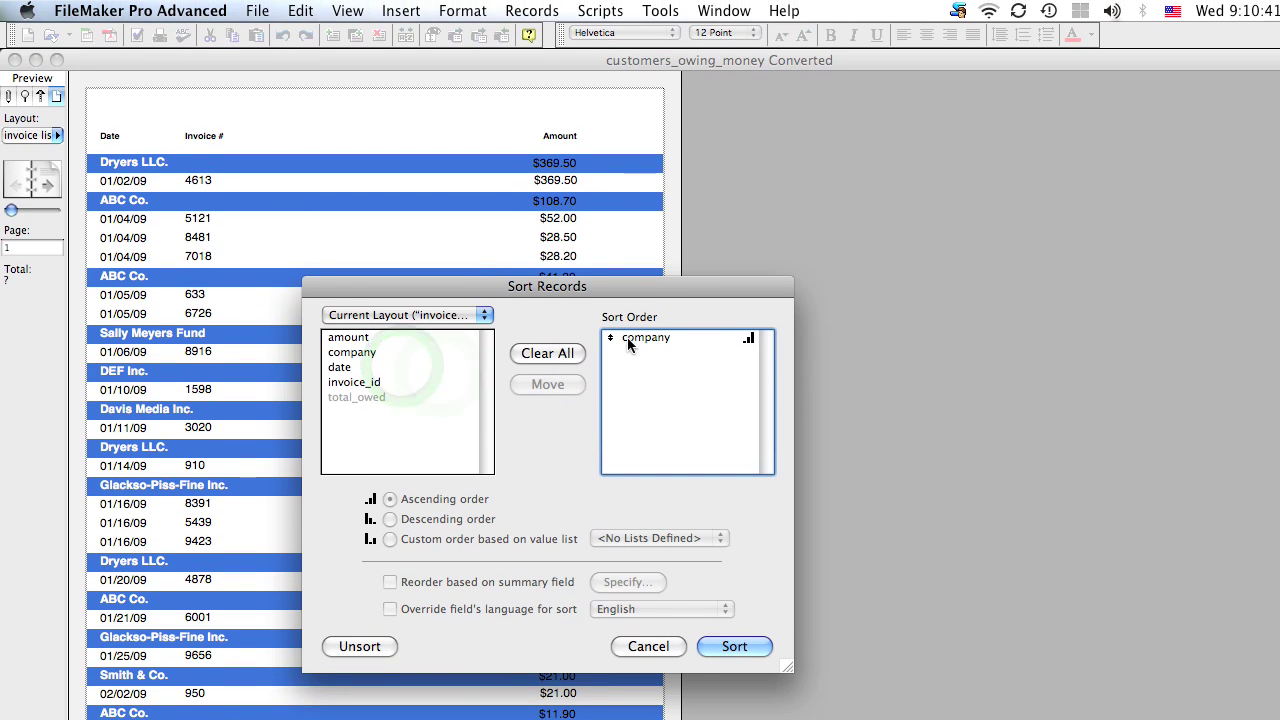
{"action": "left_click_drag", "start_coordinate": [665, 303], "coordinate": [660, 258]}
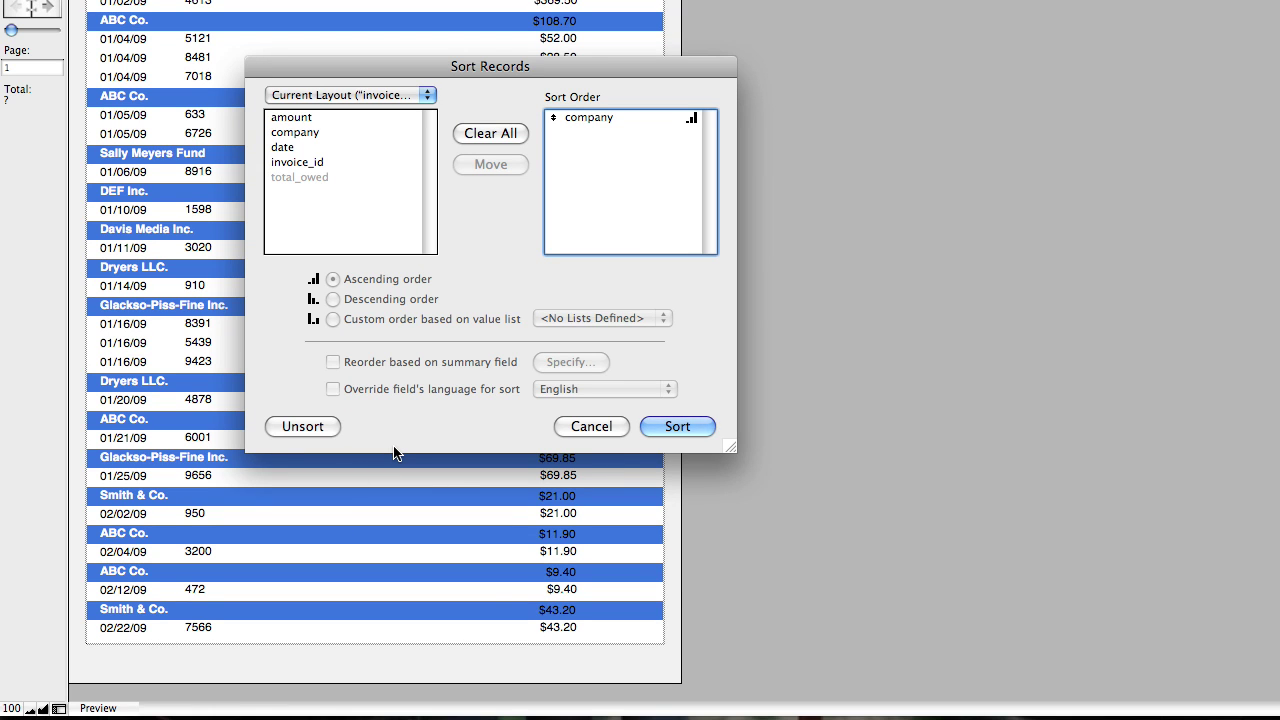
{"action": "left_click", "coordinate": [686, 427]}
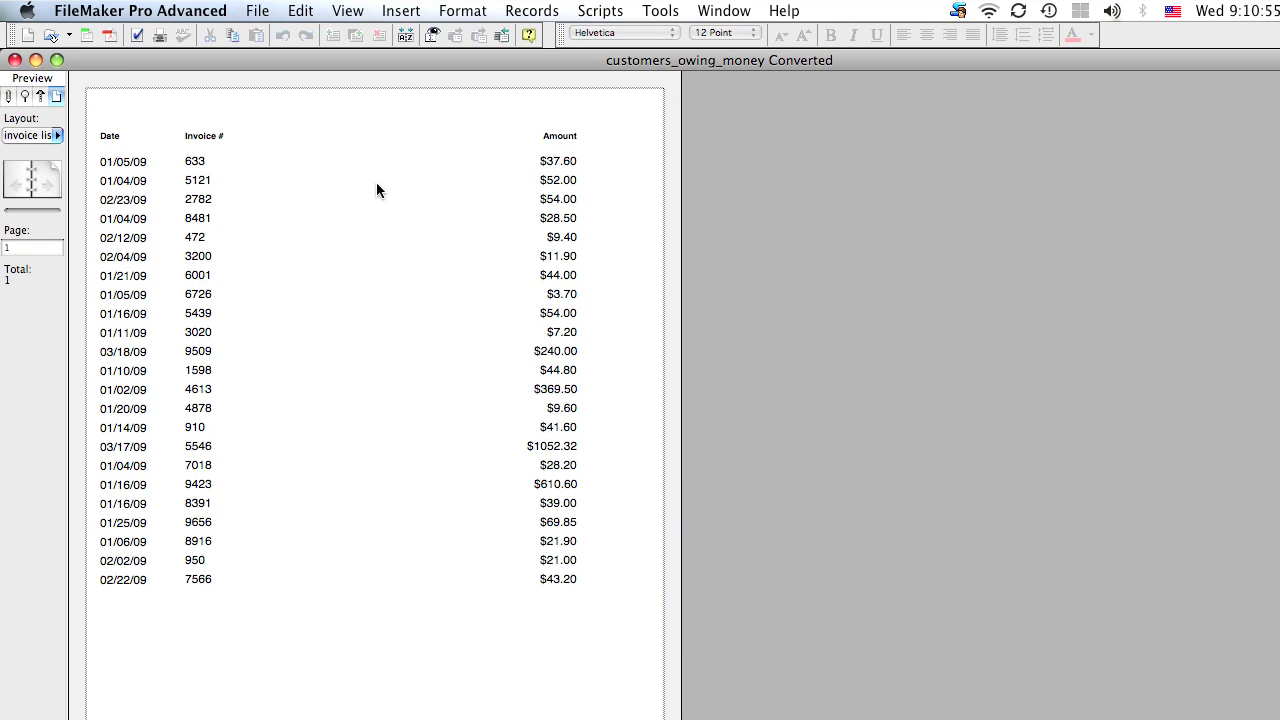
Step: Return to Layout mode and review the sub-summary part's settings
{"action": "key", "text": "super+l"}
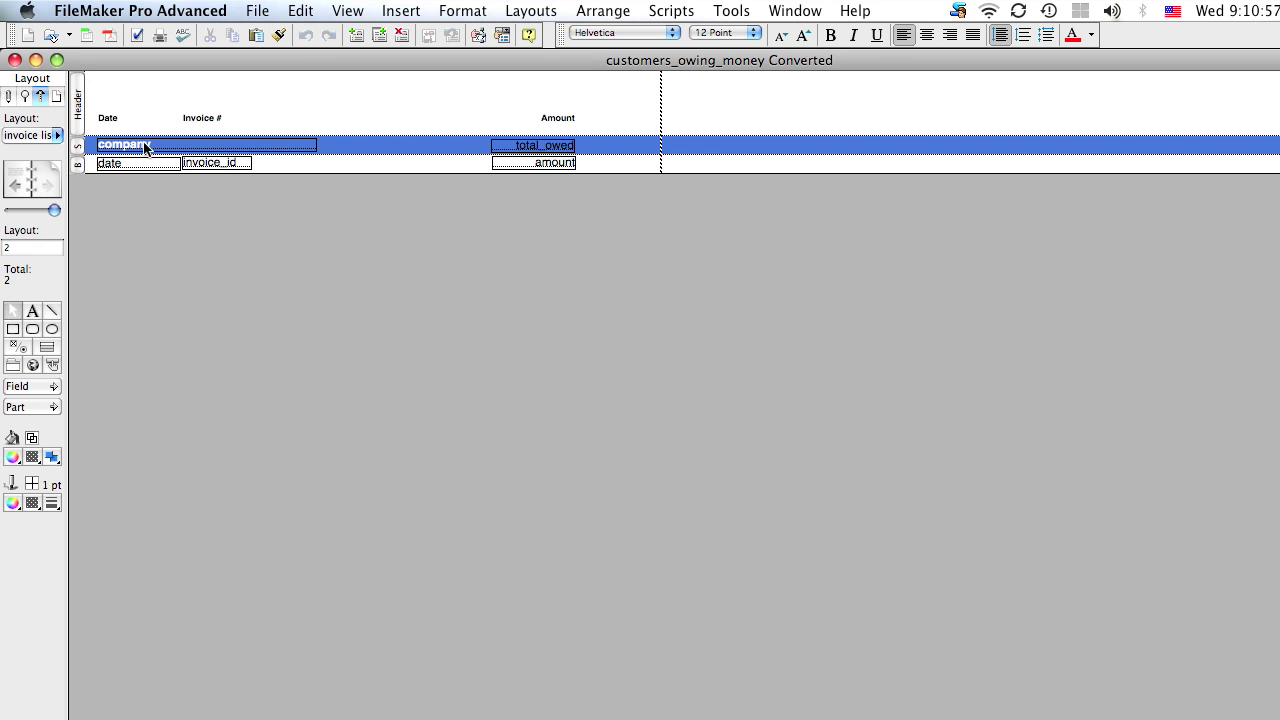
{"action": "double_click", "coordinate": [75, 152]}
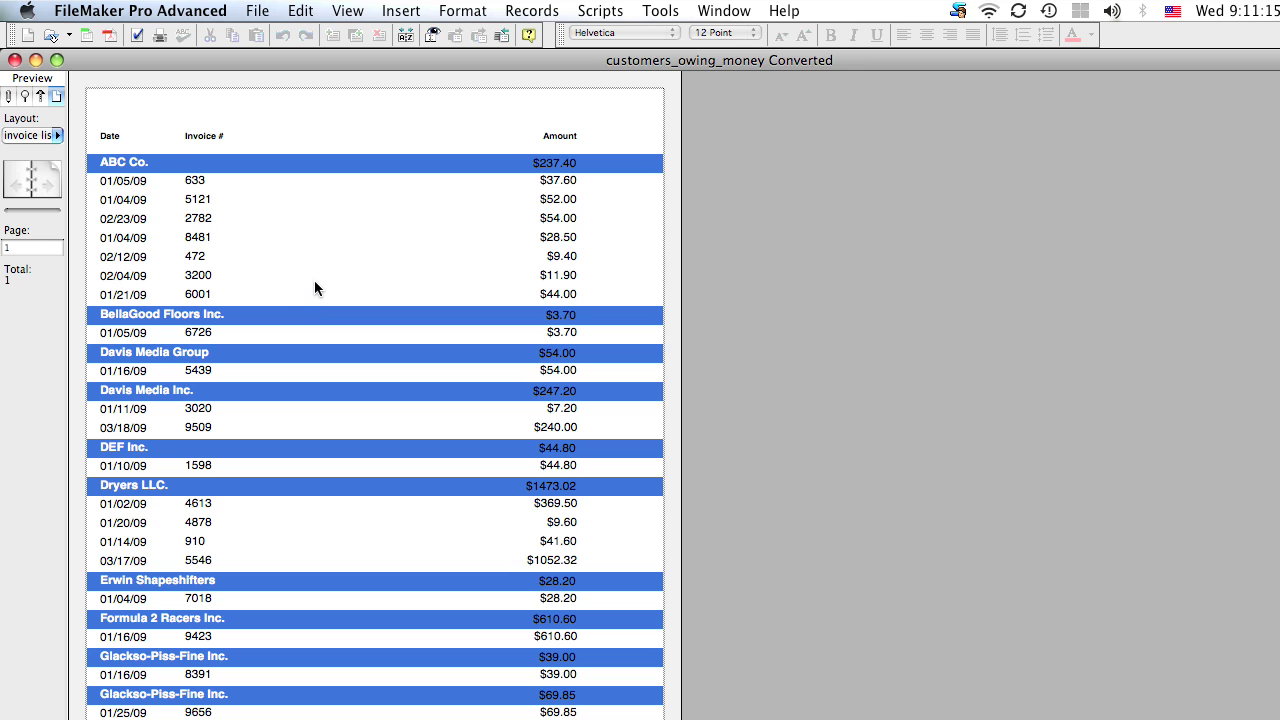
{"action": "key", "text": "super+l"}
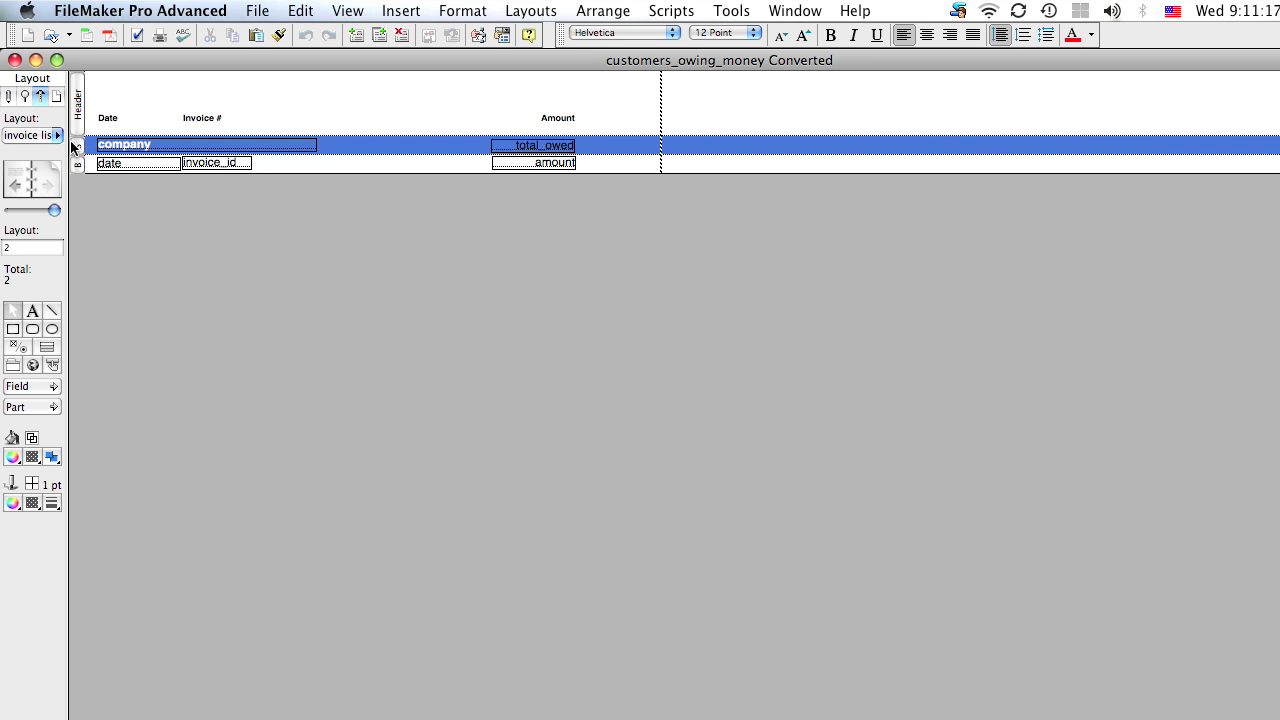
Step: Add a sub-summary part sorted by type, printed above the records, via Part Setup
{"action": "left_click", "coordinate": [530, 10]}
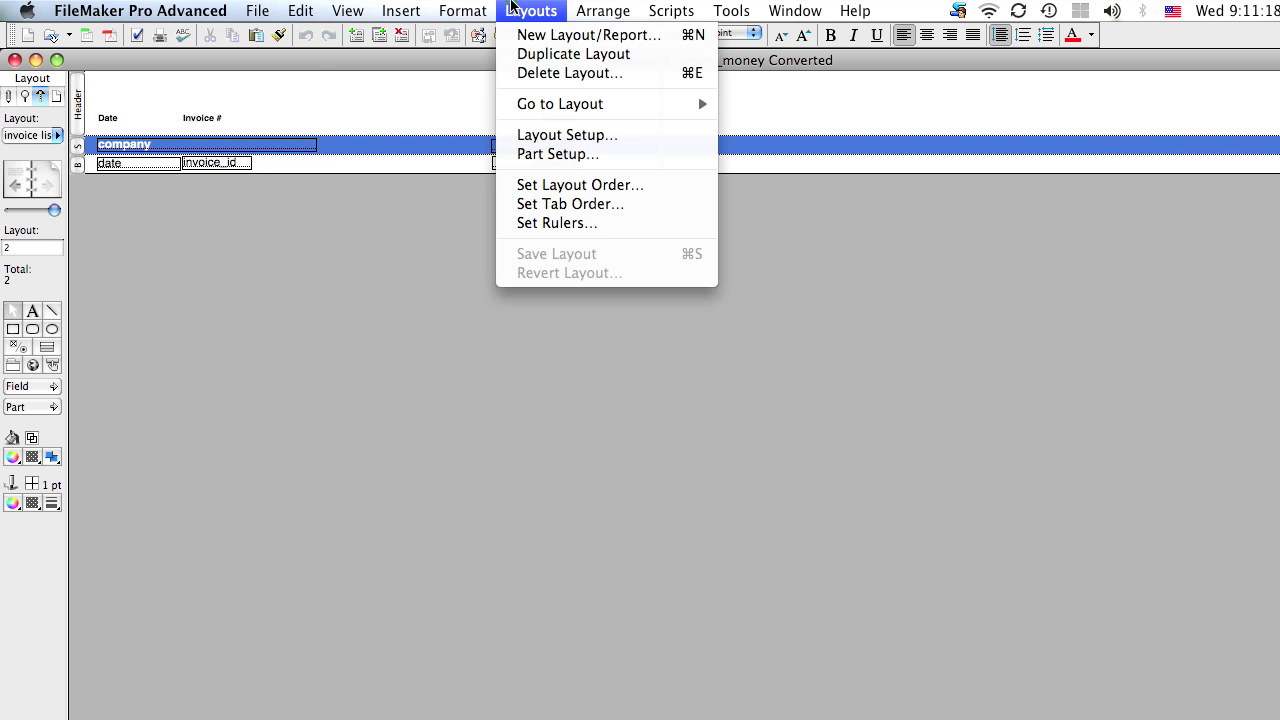
{"action": "left_click", "coordinate": [572, 157]}
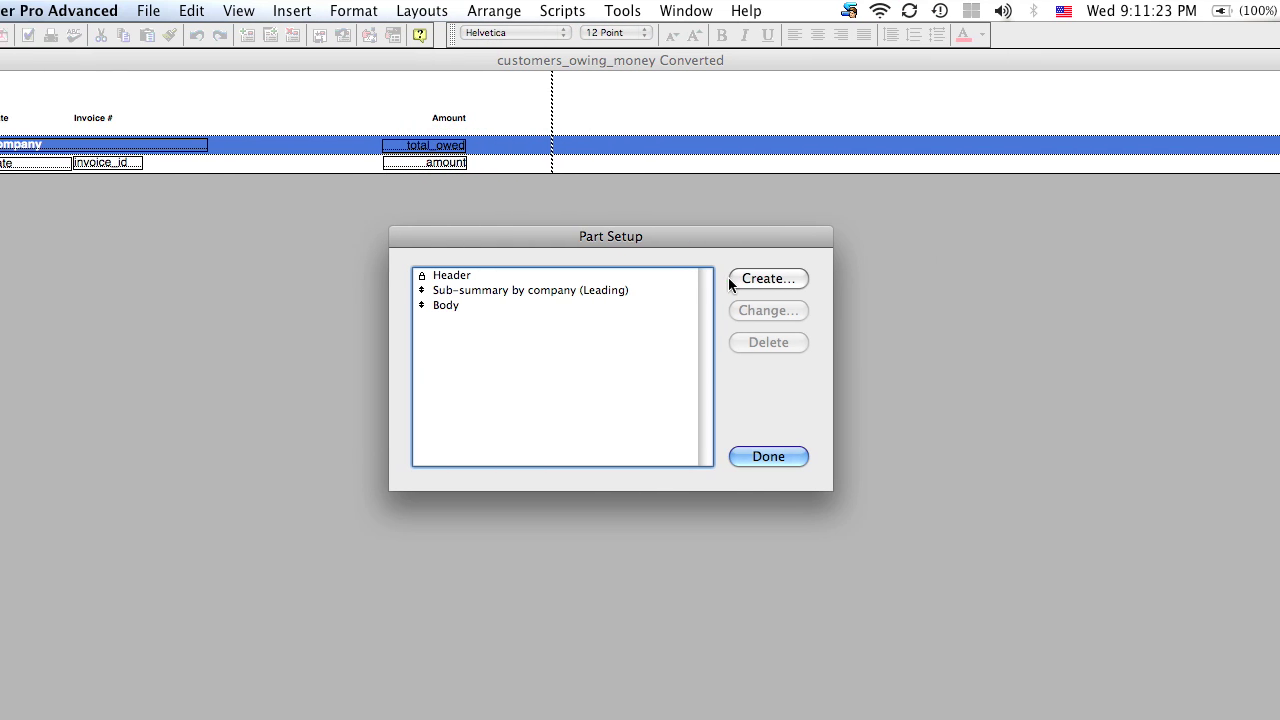
{"action": "left_click", "coordinate": [728, 277]}
{"action": "left_click", "coordinate": [519, 346]}
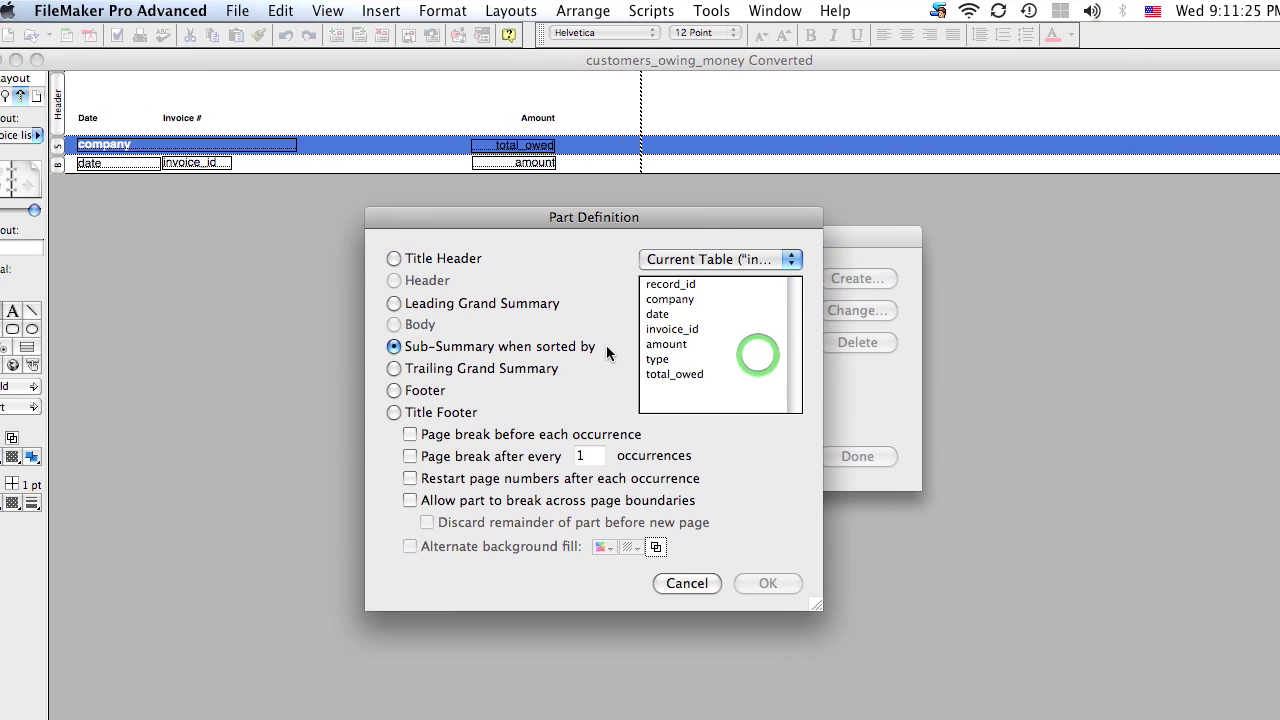
{"action": "left_click", "coordinate": [683, 361]}
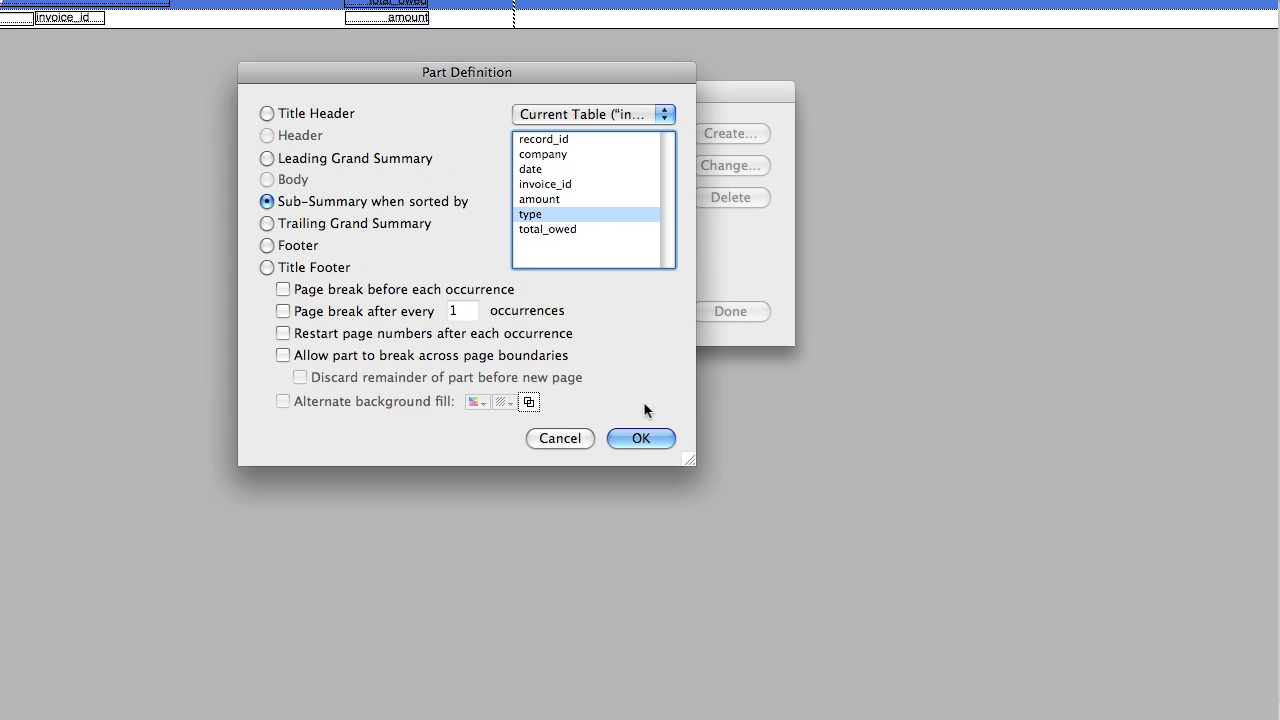
{"action": "left_click", "coordinate": [641, 438]}
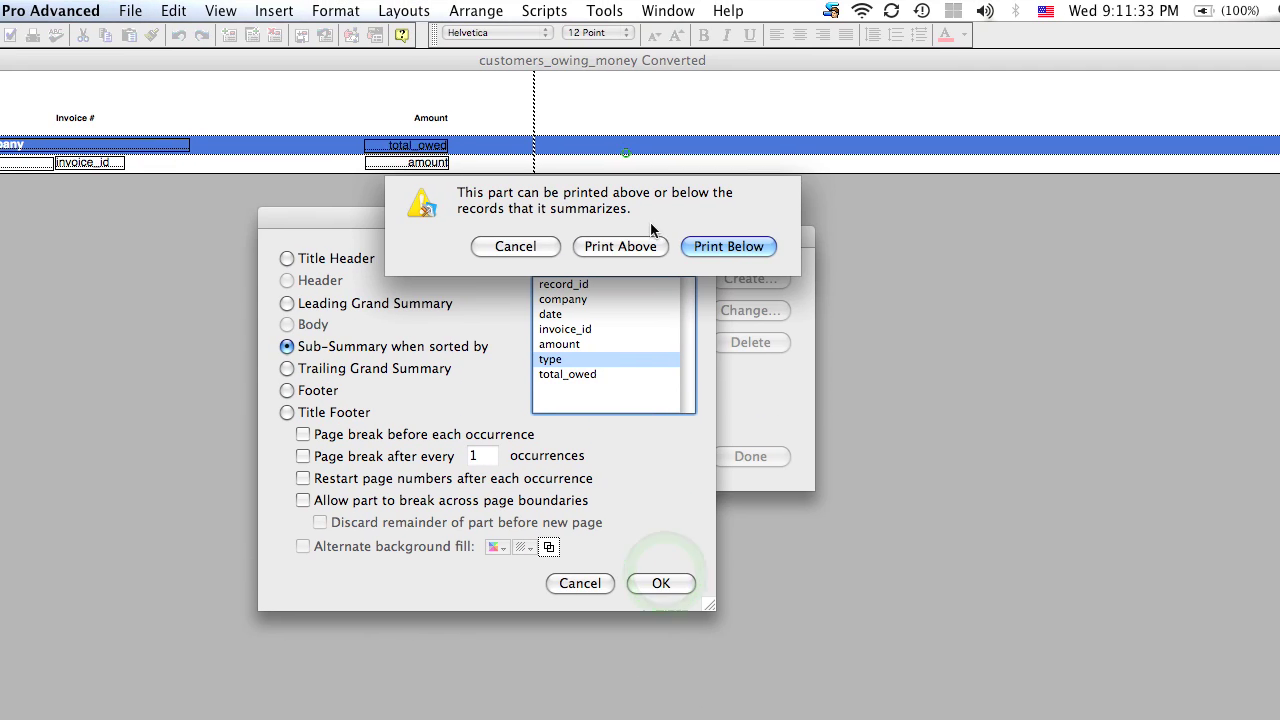
{"action": "left_click", "coordinate": [640, 246]}
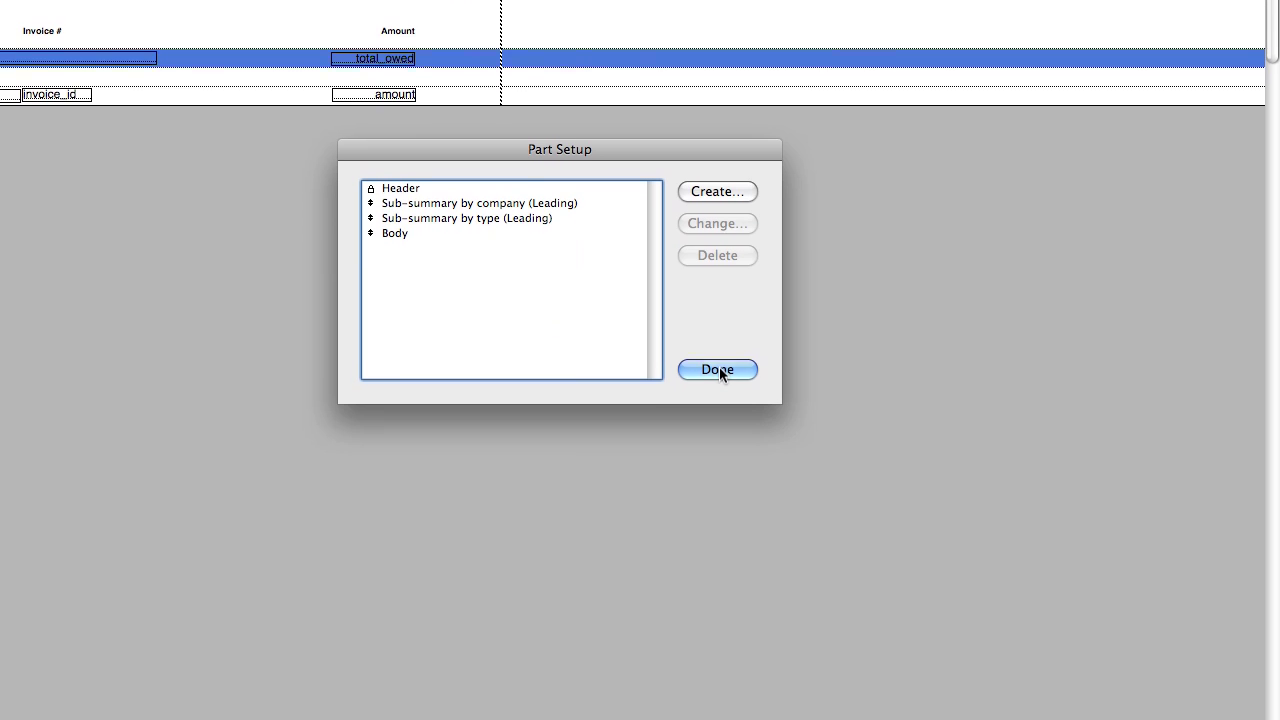
{"action": "left_click", "coordinate": [719, 370]}
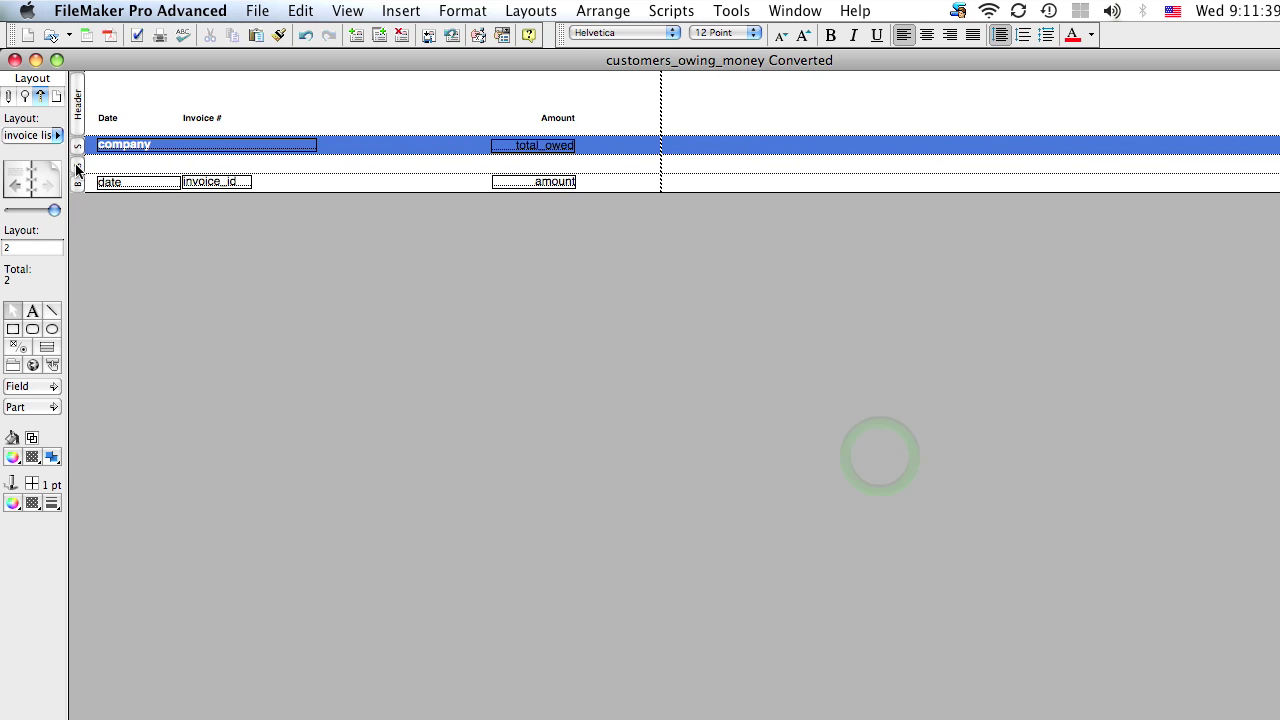
Step: Copy the company field into the type part and change it to type, without a label
{"action": "double_click", "coordinate": [77, 170]}
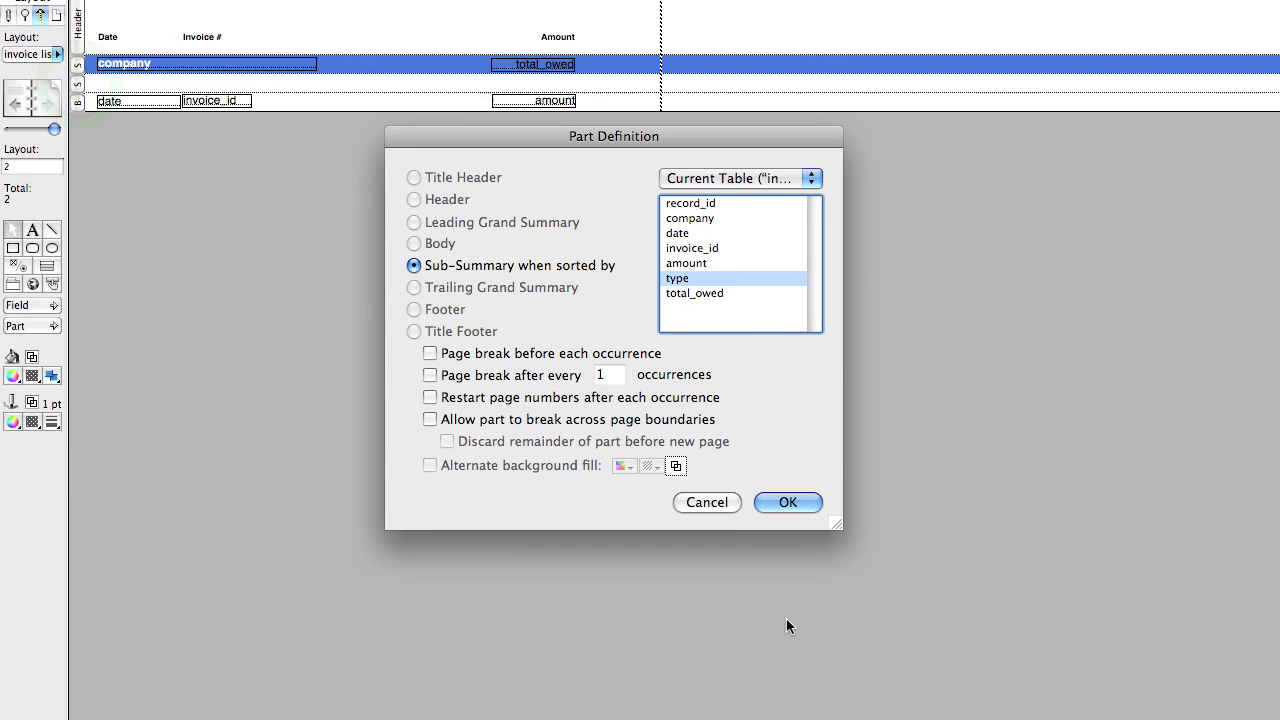
{"action": "left_click", "coordinate": [774, 501]}
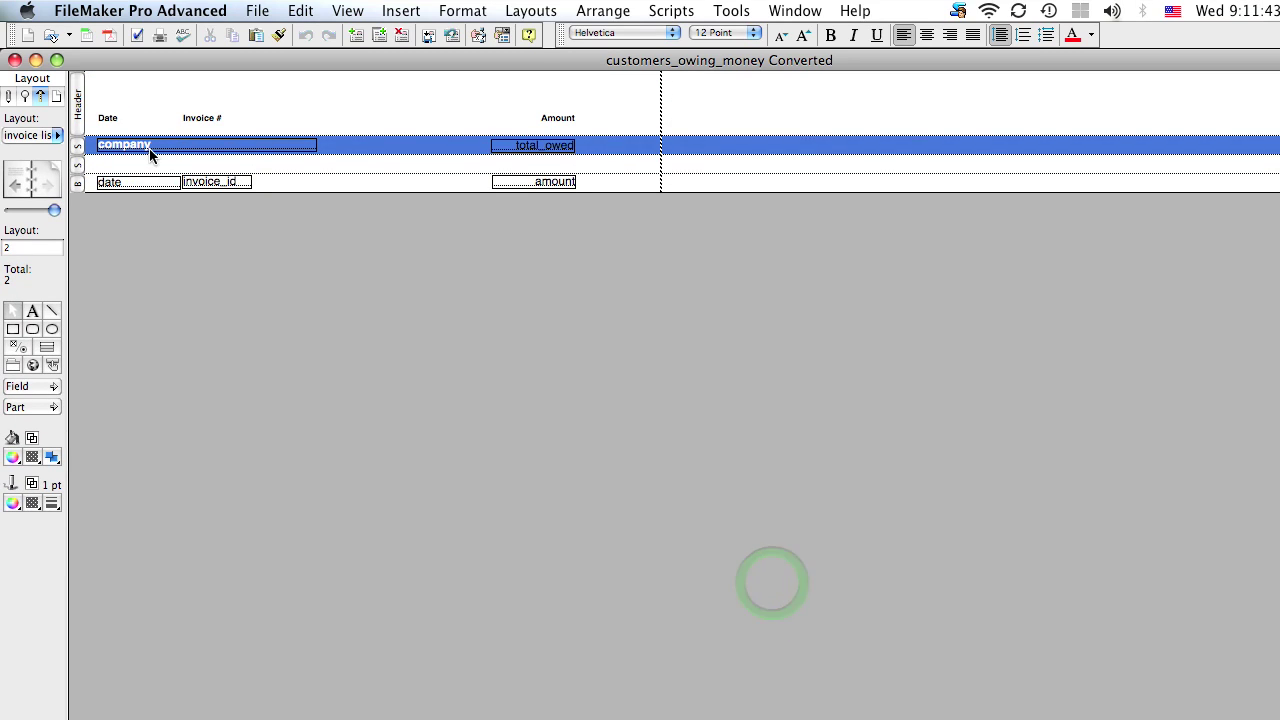
{"action": "left_click_drag", "start_coordinate": [150, 146], "coordinate": [154, 168]}
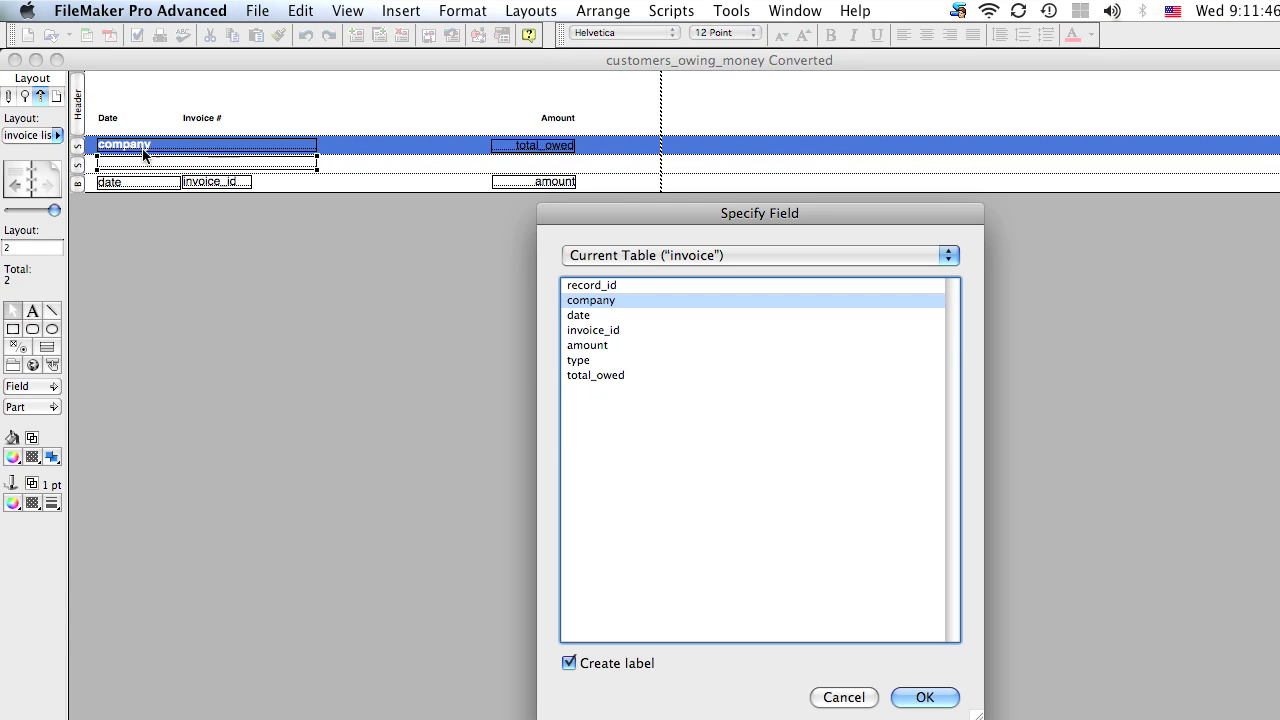
{"action": "left_click", "coordinate": [582, 361]}
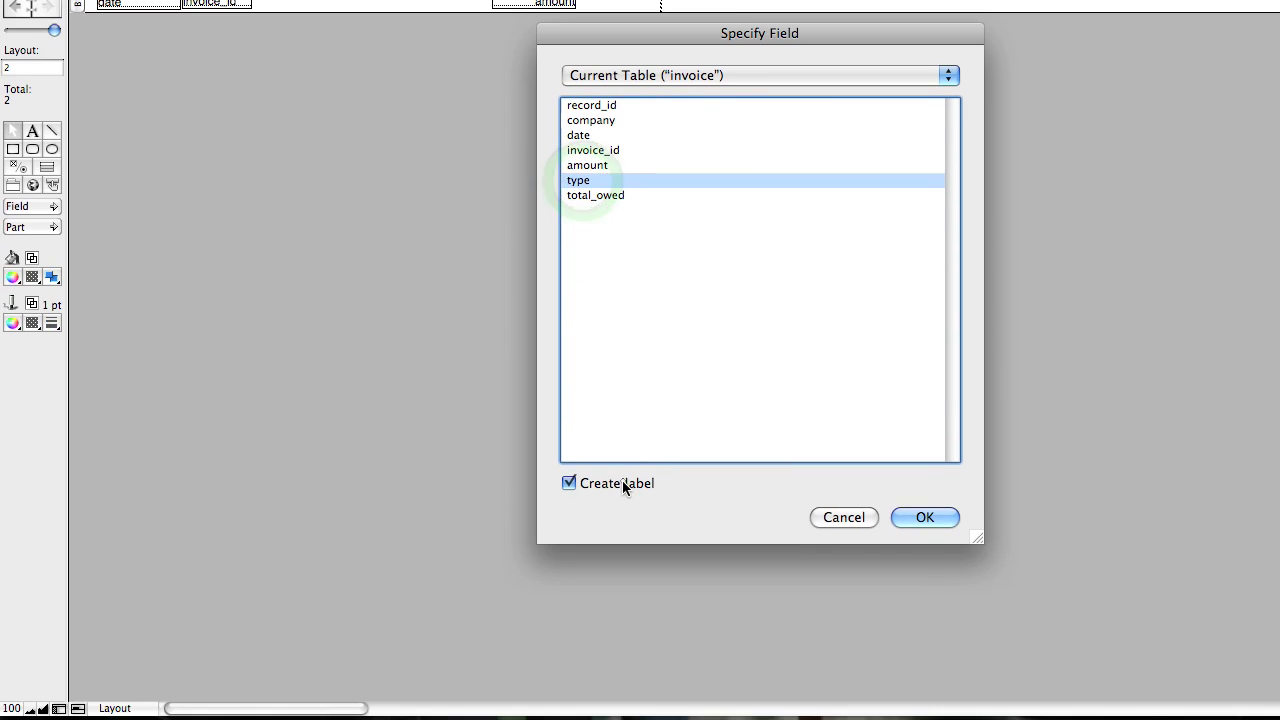
{"action": "left_click", "coordinate": [622, 484]}
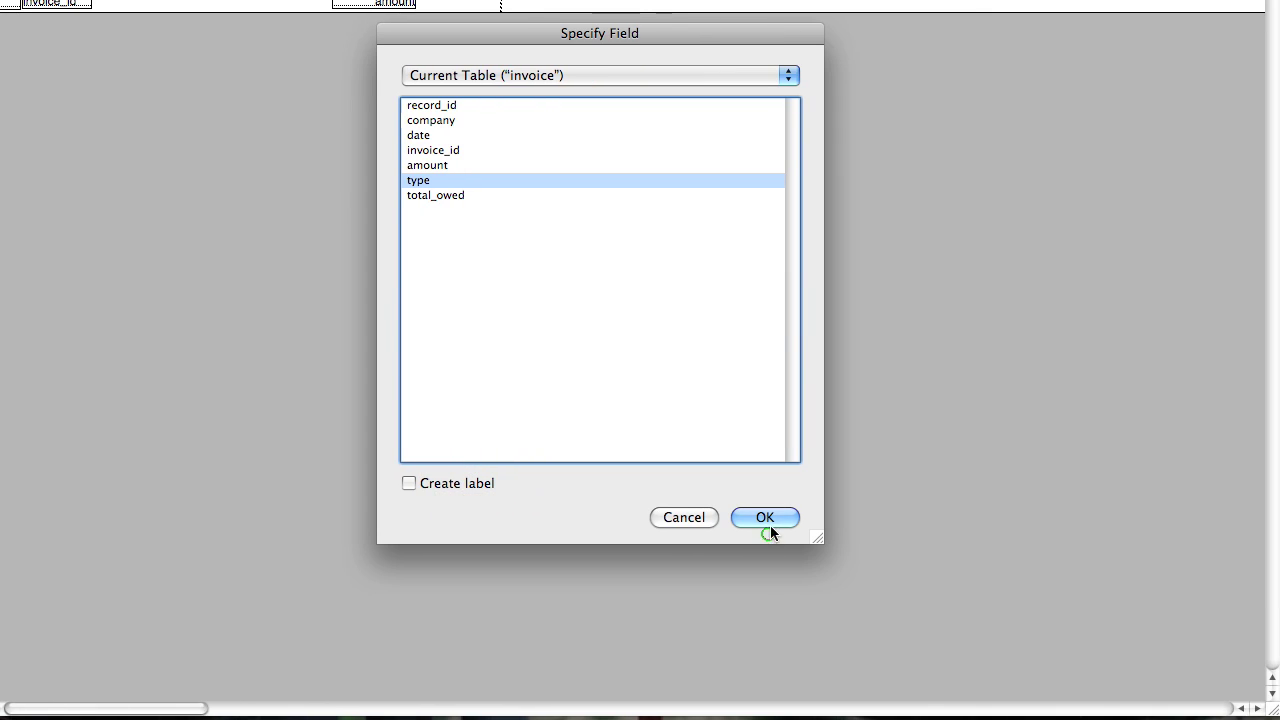
{"action": "left_click", "coordinate": [765, 517]}
Step: Make the type field's text black
{"action": "left_click", "coordinate": [462, 10]}
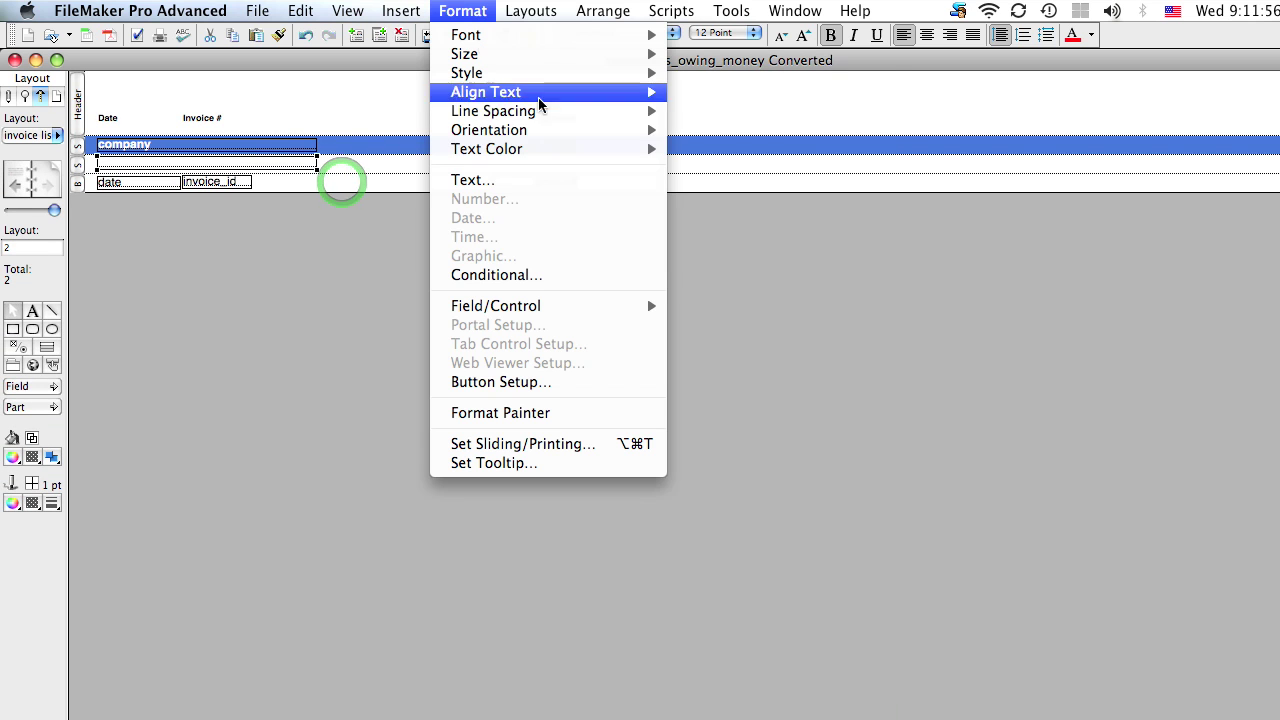
{"action": "left_click", "coordinate": [701, 163]}
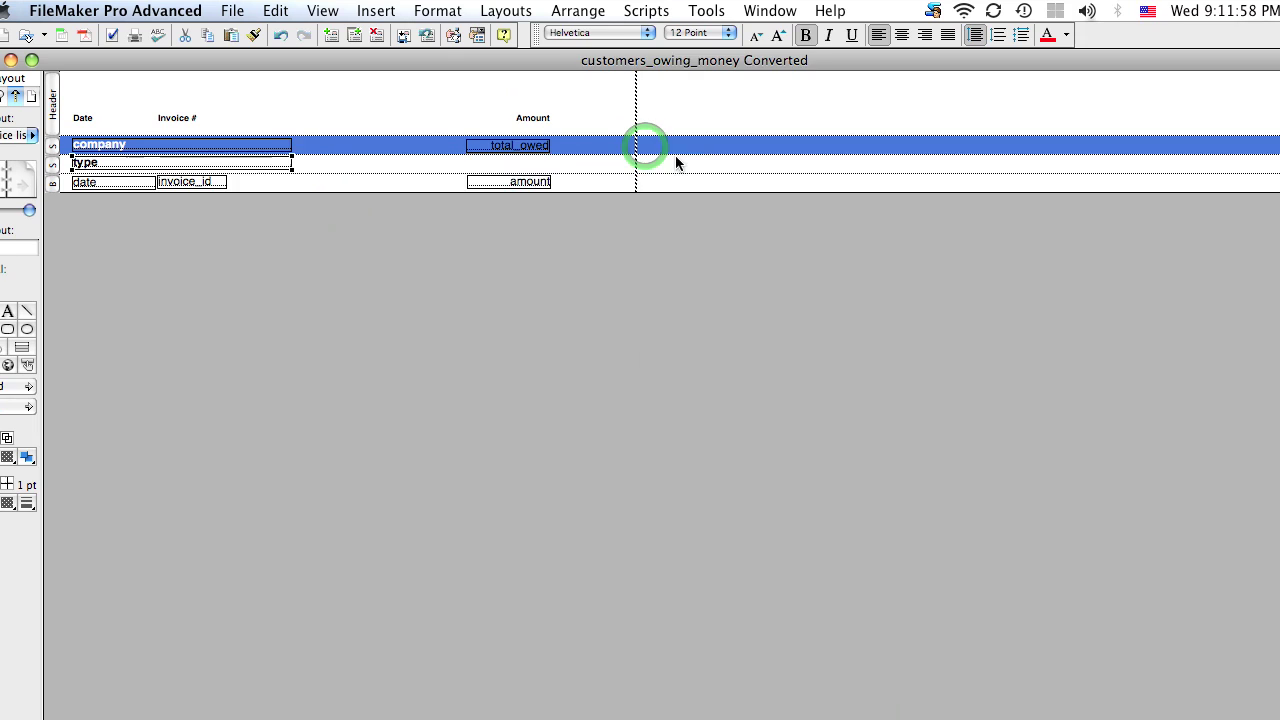
{"action": "left_click", "coordinate": [324, 215]}
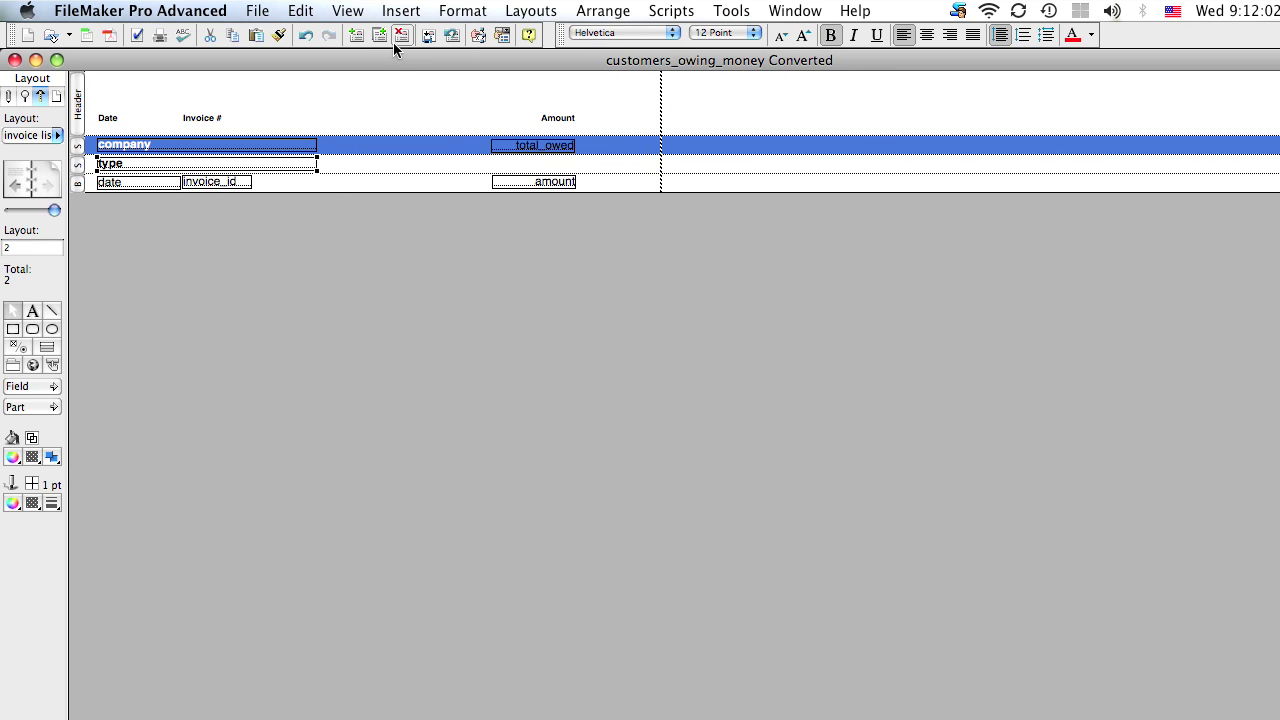
Step: Preview the report with records sorted by company, then type
{"action": "left_click", "coordinate": [350, 12]}
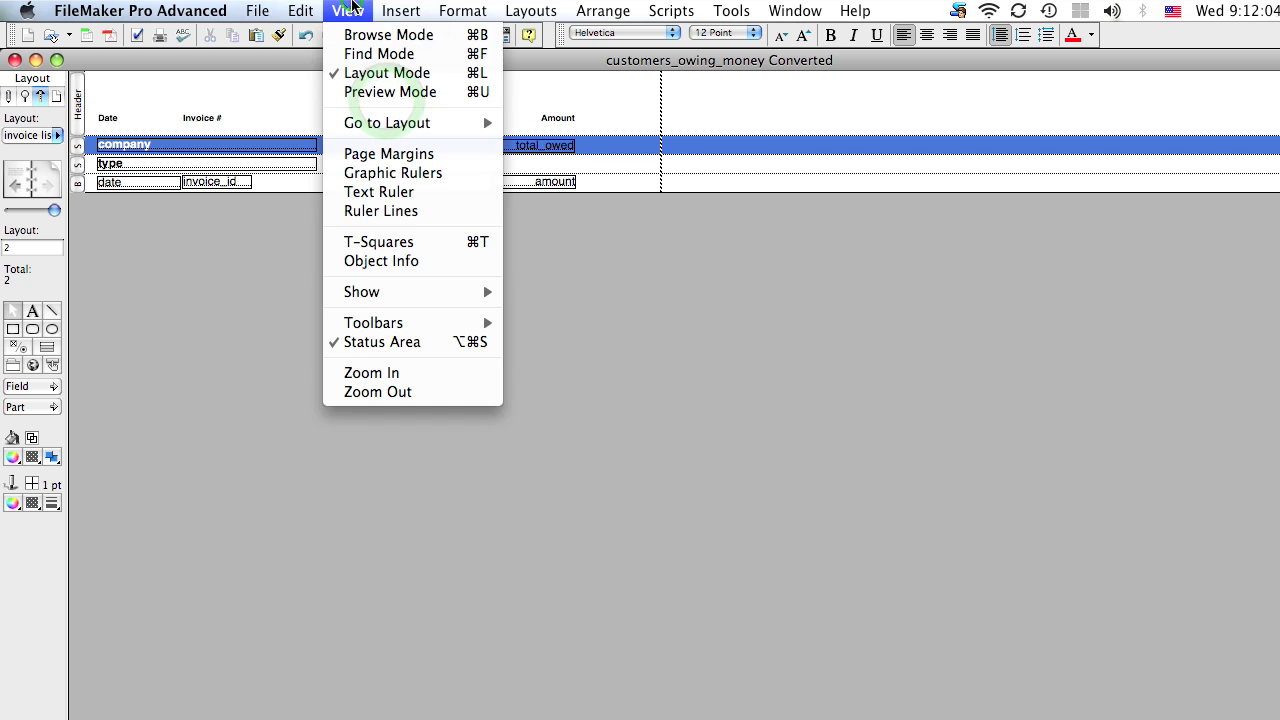
{"action": "left_click", "coordinate": [373, 92]}
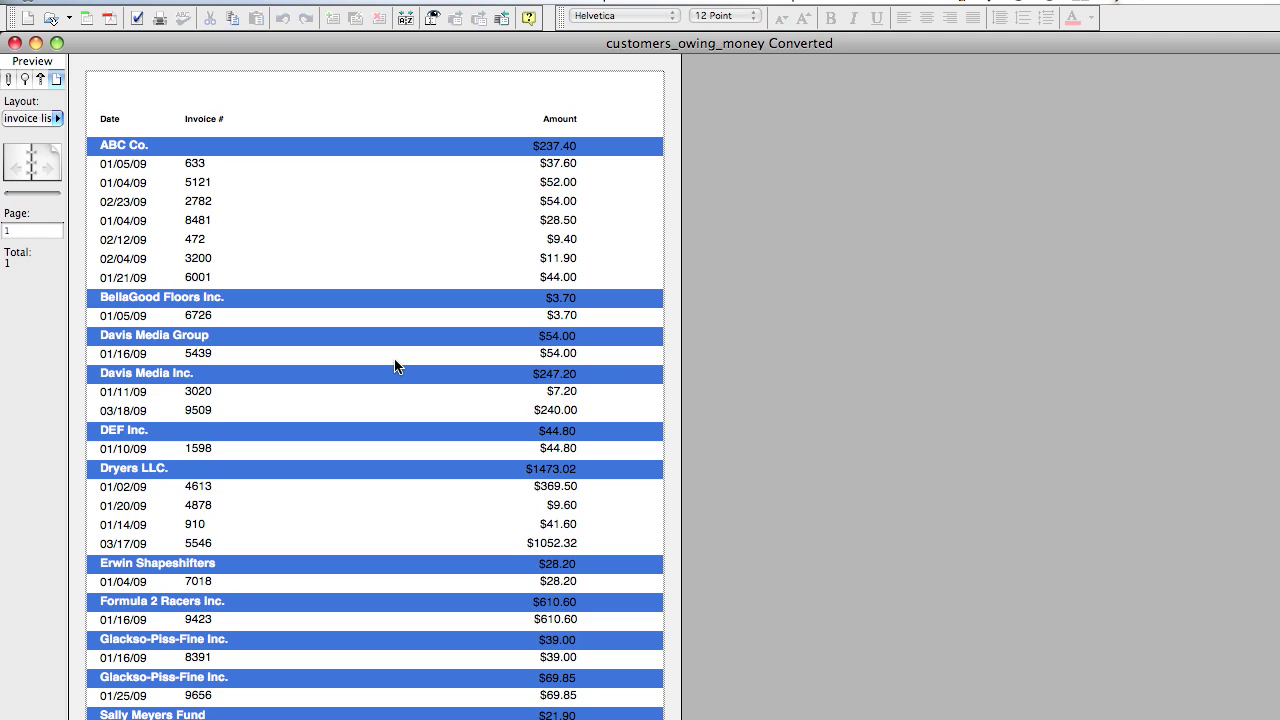
{"action": "key", "text": "super+s"}
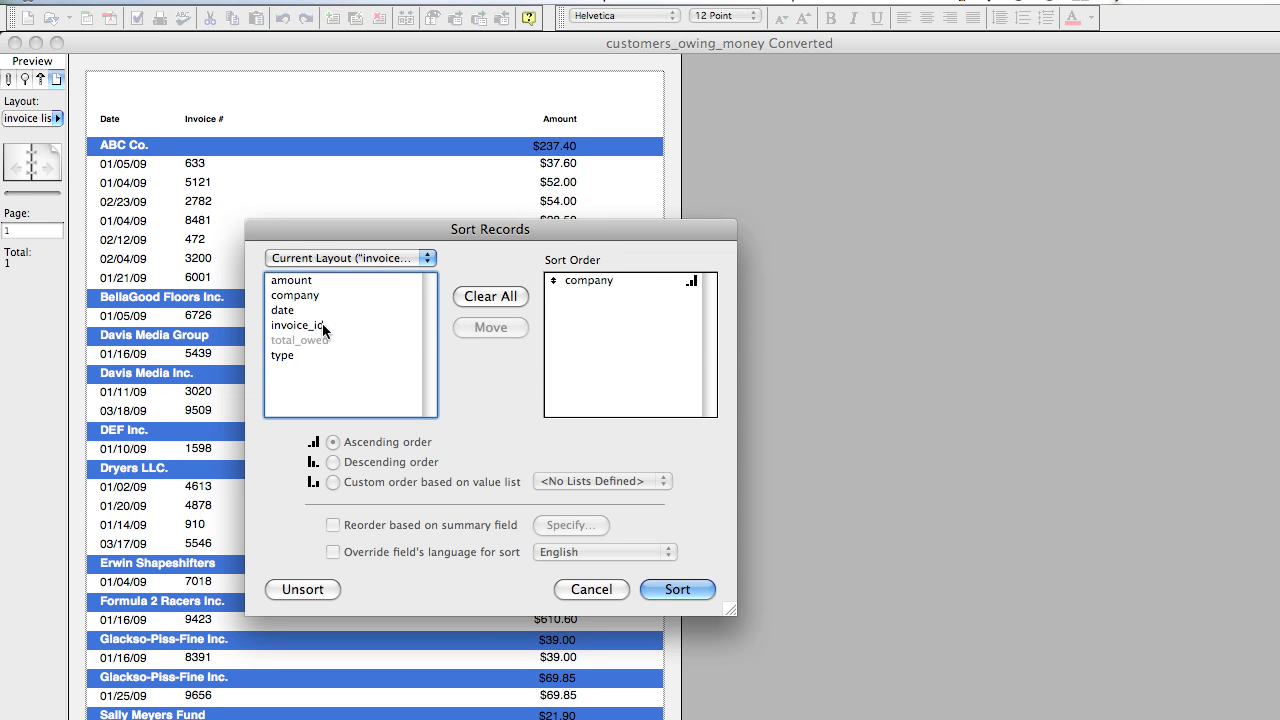
{"action": "double_click", "coordinate": [287, 355]}
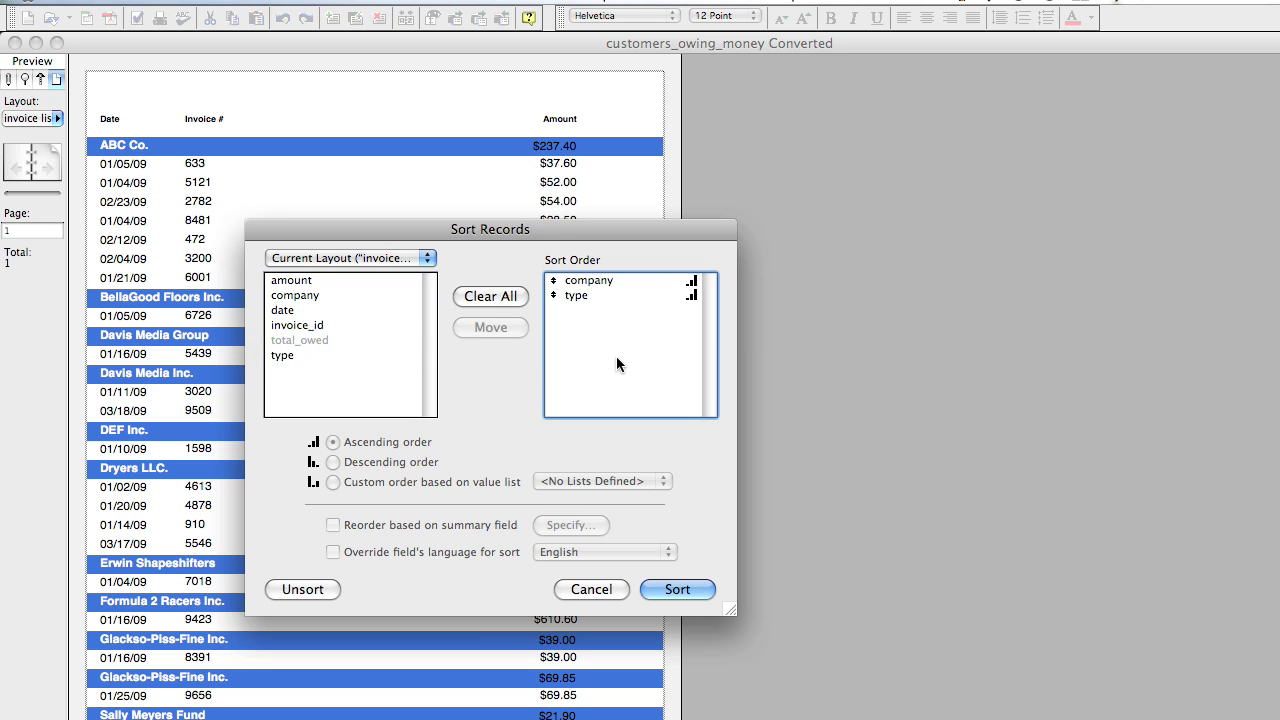
{"action": "left_click", "coordinate": [680, 589]}
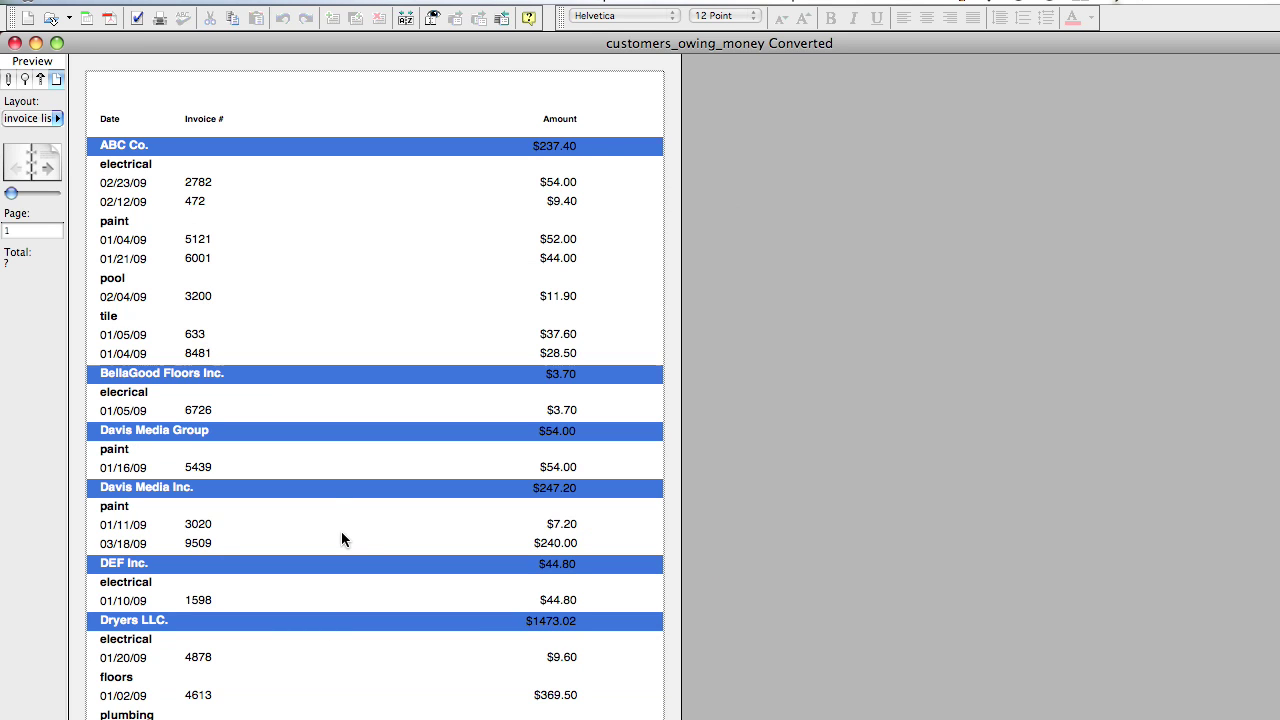
Step: Fill the type sub-summary part light grey and check the grey bands in preview
{"action": "key", "text": "super+l"}
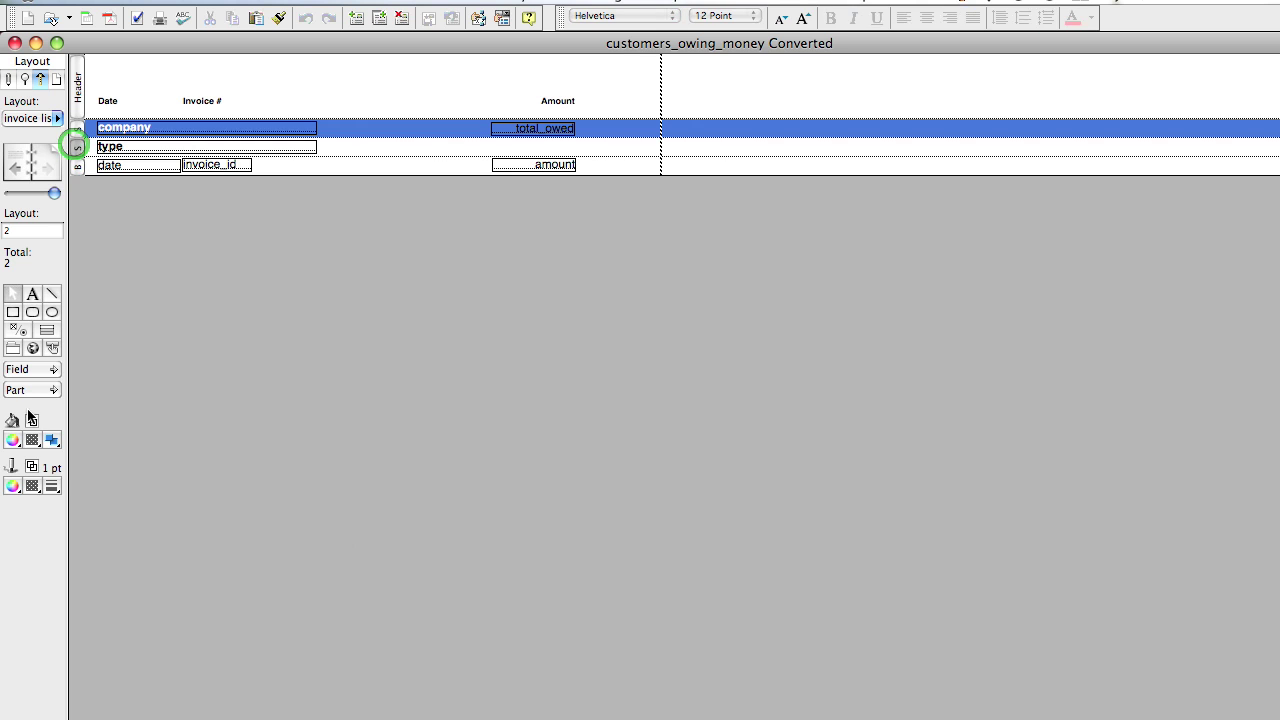
{"action": "left_click", "coordinate": [12, 439]}
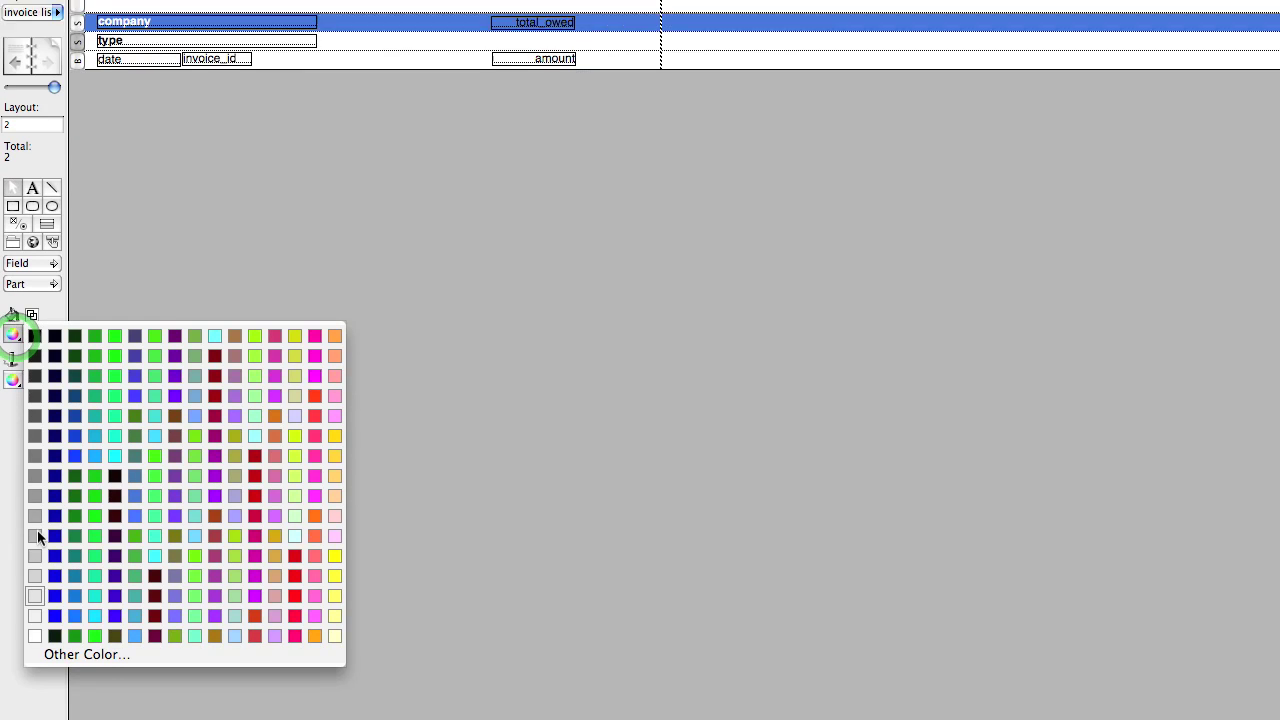
{"action": "left_click", "coordinate": [36, 536]}
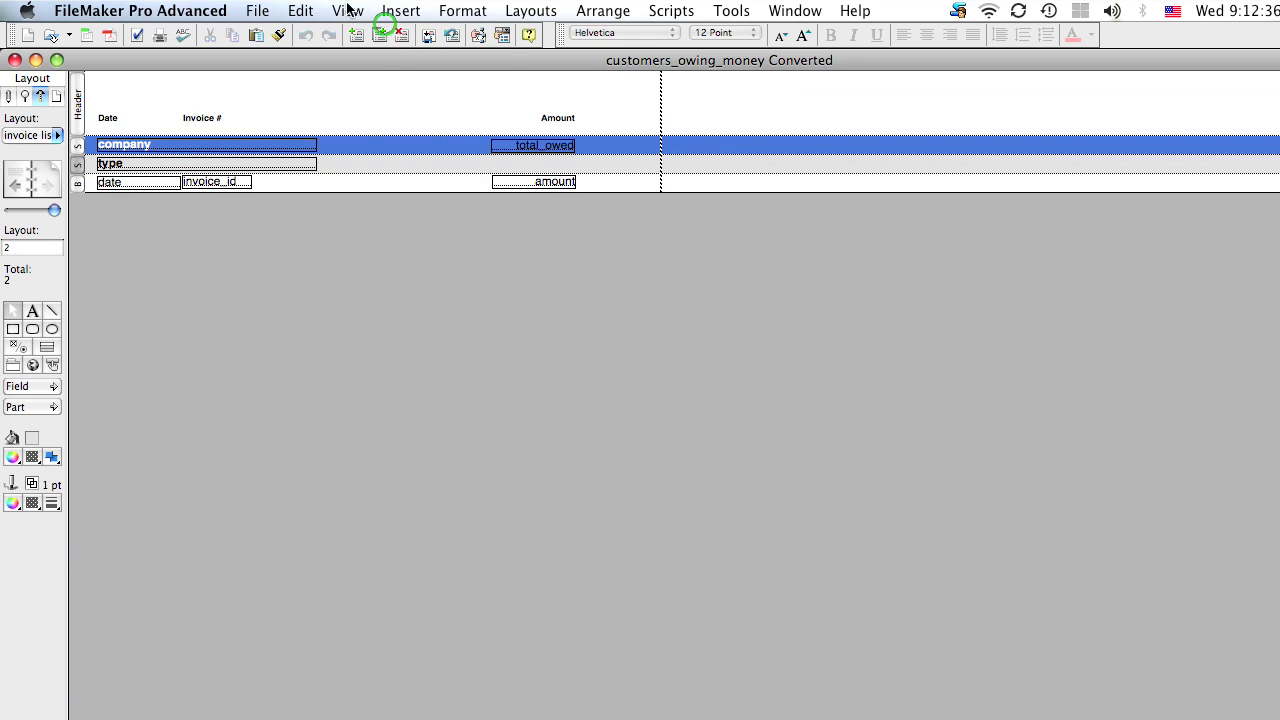
{"action": "left_click", "coordinate": [348, 10]}
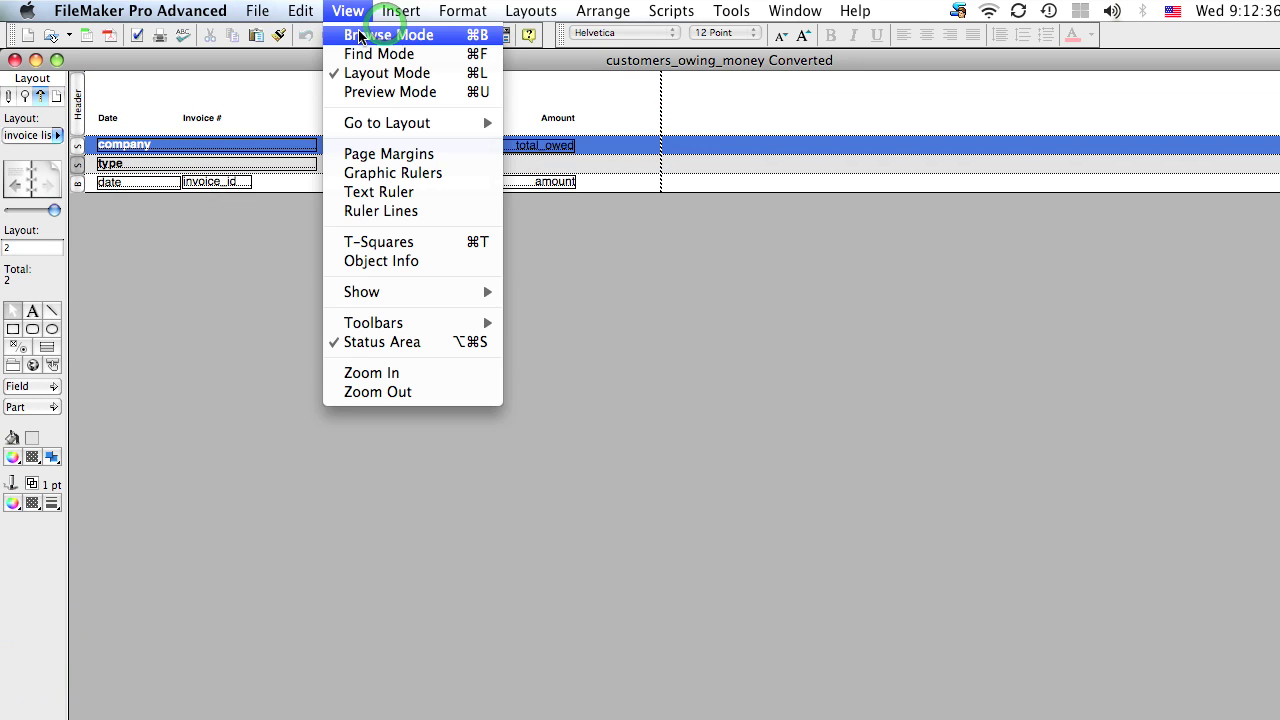
{"action": "left_click", "coordinate": [378, 93]}
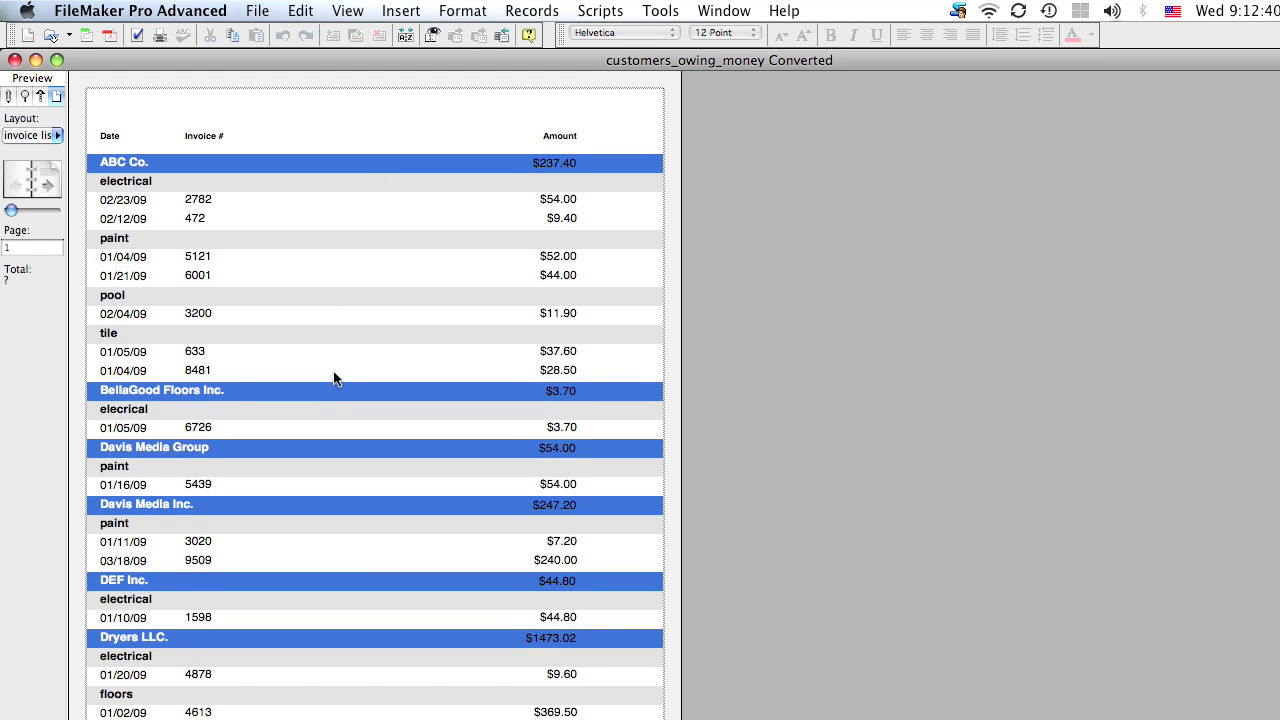
{"action": "key", "text": "super+l"}
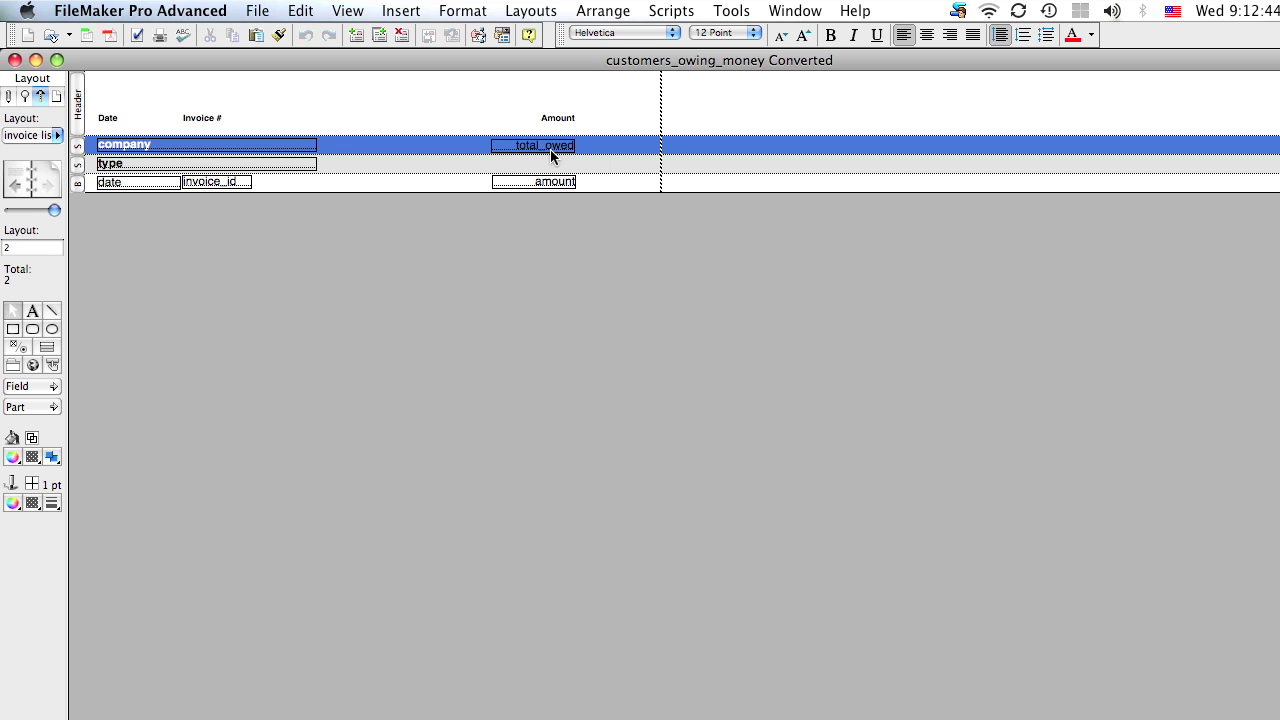
Step: Copy the total_owed field into the type sub-summary band and preview the per-type subtotals
{"action": "left_click_drag", "start_coordinate": [555, 148], "coordinate": [563, 171]}
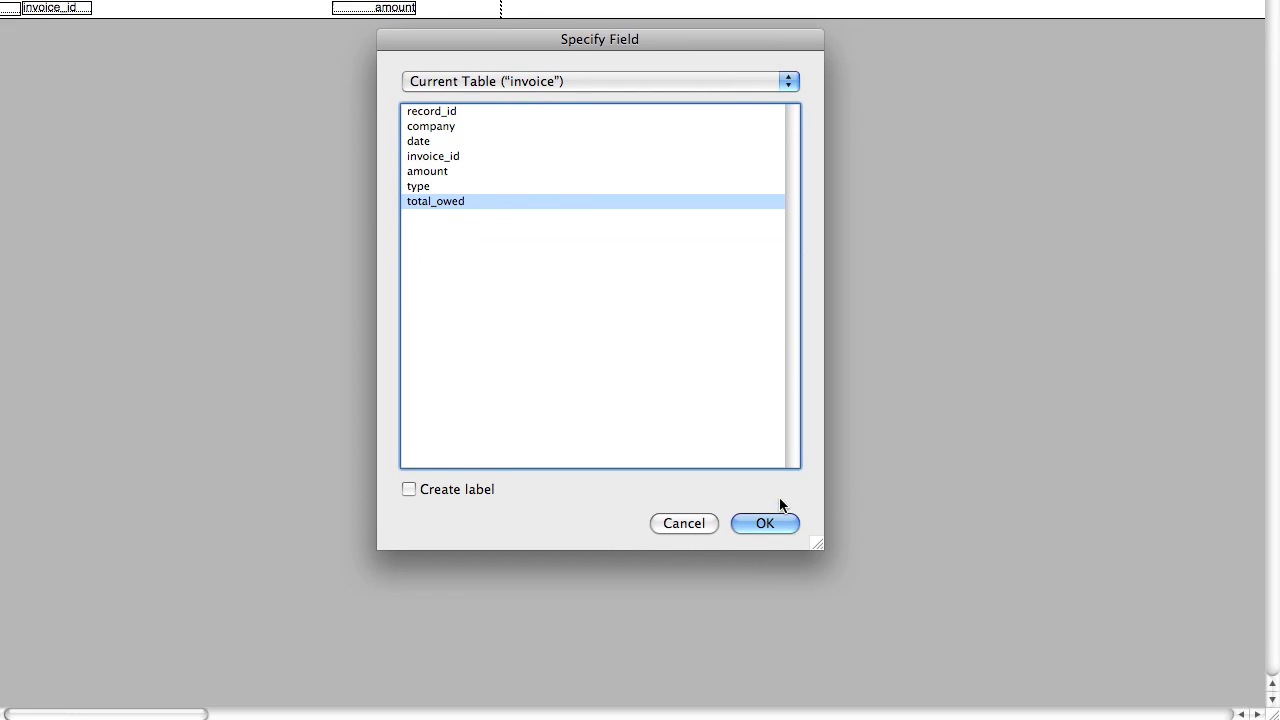
{"action": "left_click", "coordinate": [926, 697]}
{"action": "left_click", "coordinate": [347, 10]}
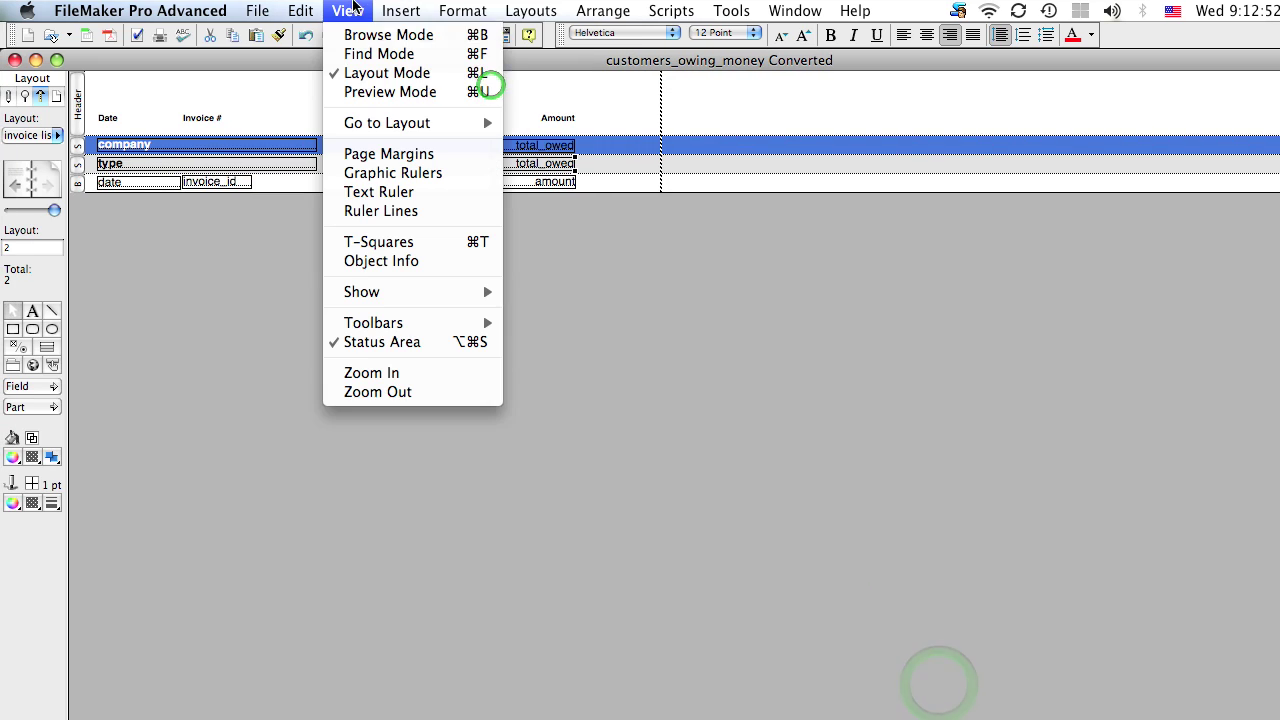
{"action": "left_click", "coordinate": [372, 90]}
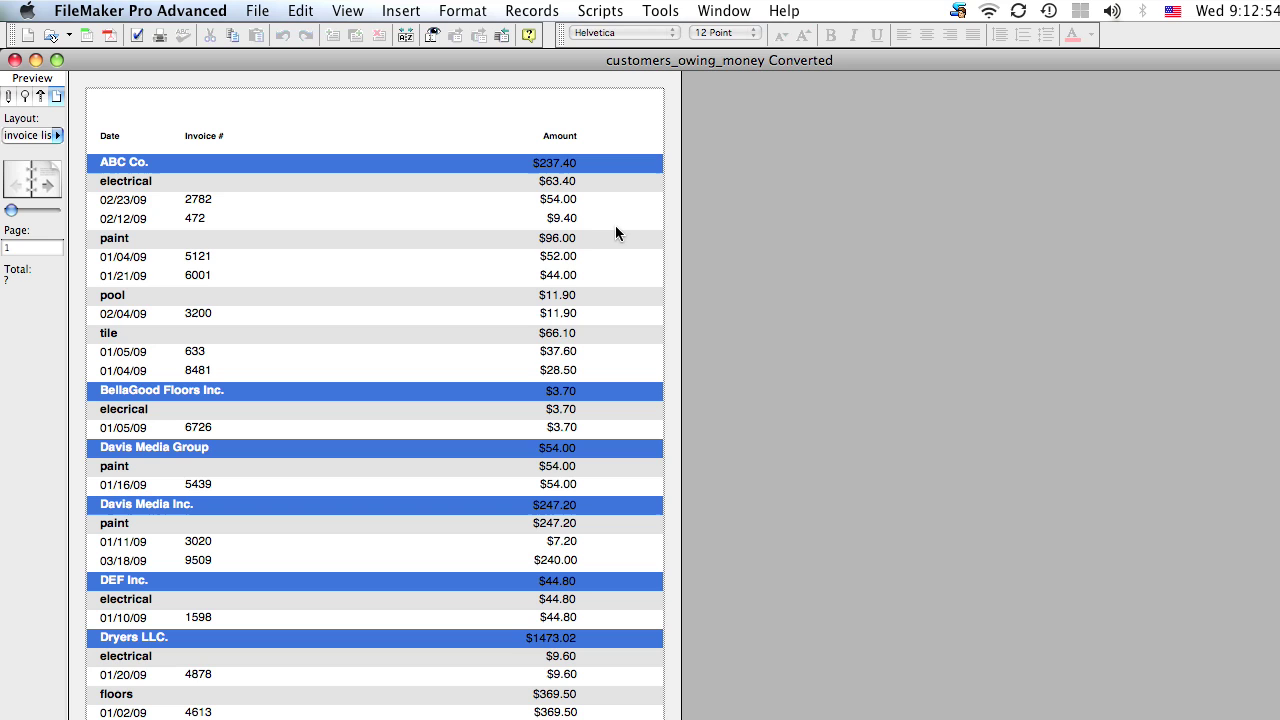